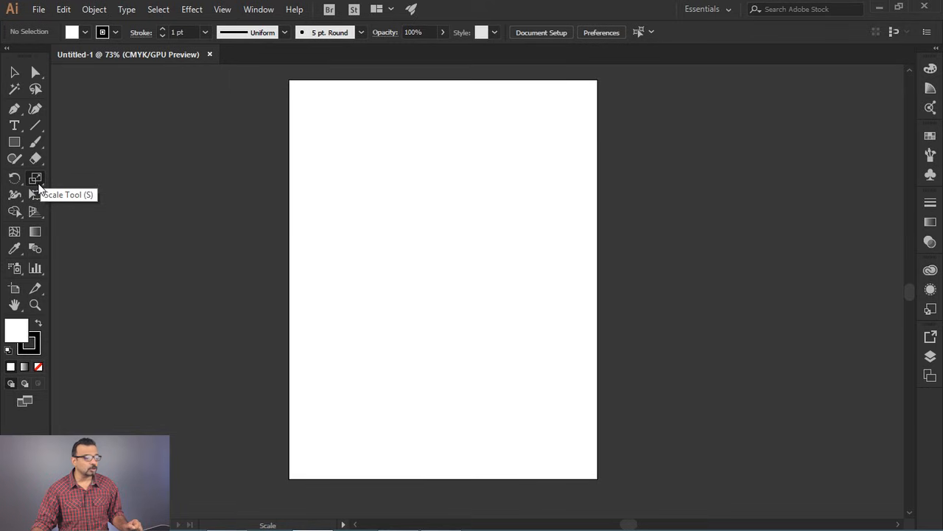
- Tear off the Scale, Shear and Reshape tool group as a floating panel and place it beside the artboard
drag(37, 182, 143, 198)
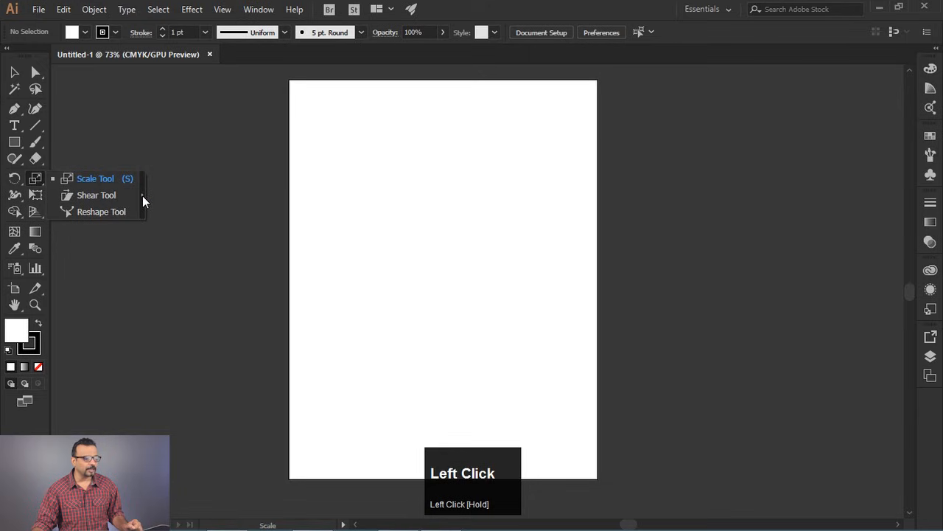
drag(142, 195, 143, 197)
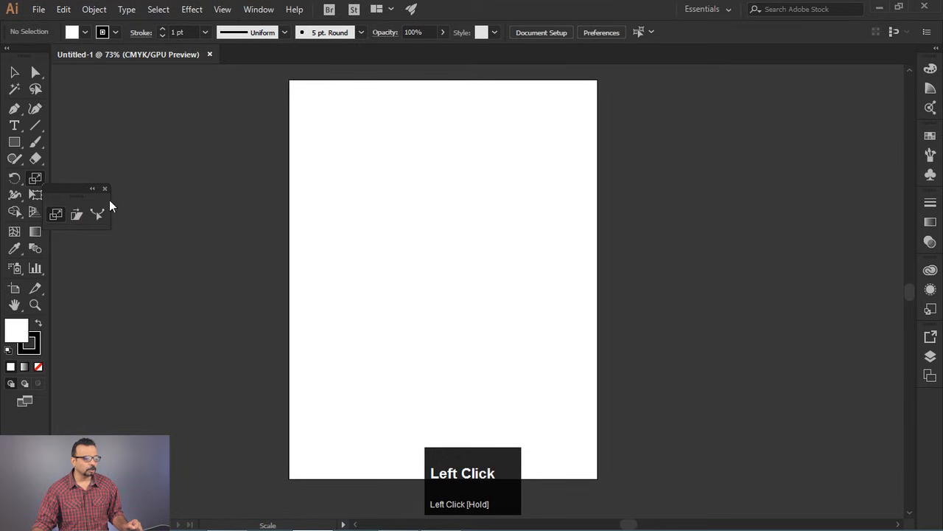
drag(79, 195, 214, 163)
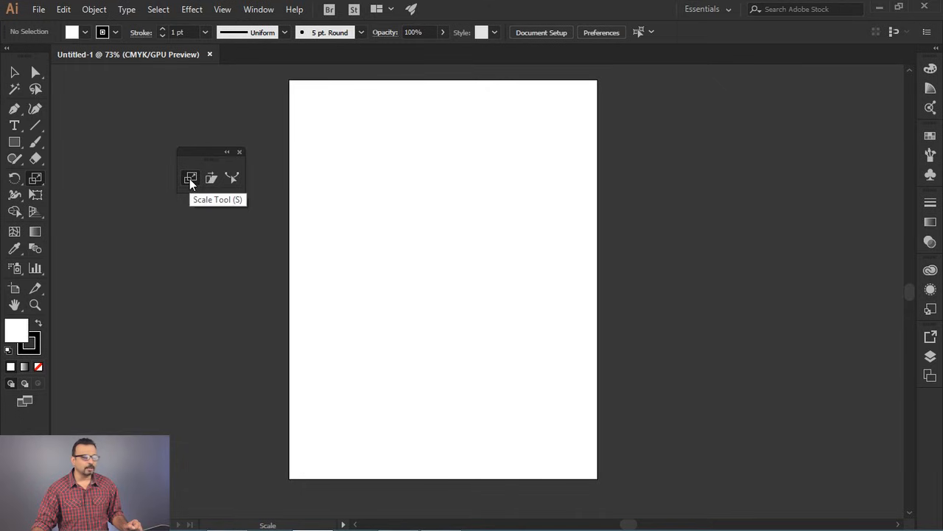
- Draw a square in the upper half of the artboard and enlarge it slightly in proportion from its lower-right corner
click(14, 142)
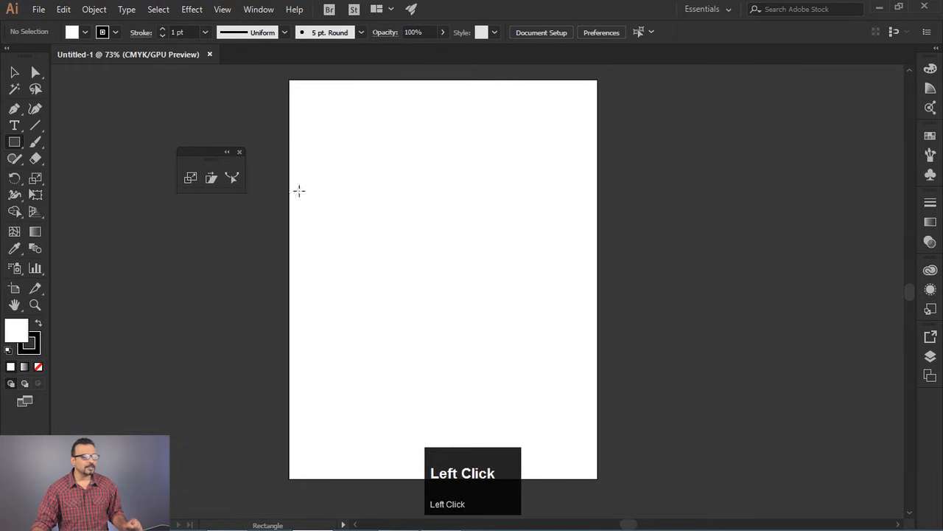
drag(377, 149, 430, 261)
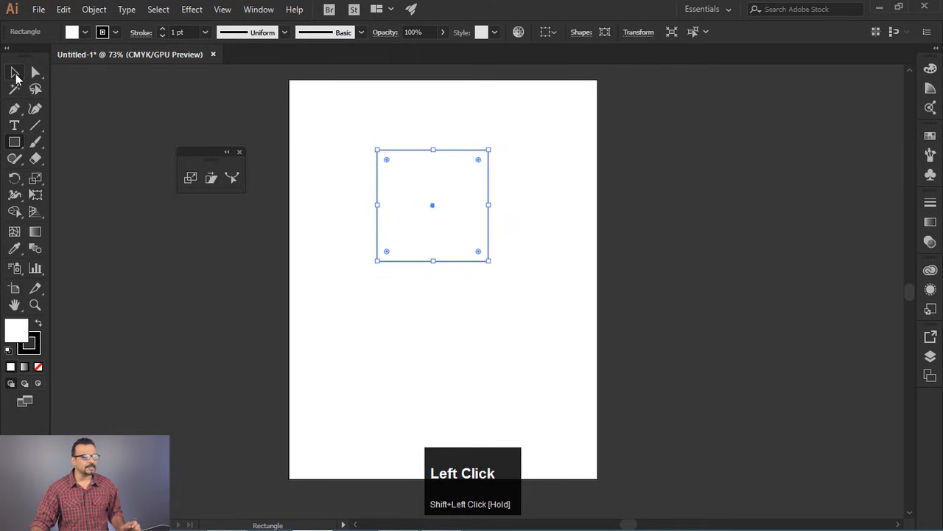
click(14, 72)
drag(490, 263, 511, 239)
key(ctrl)
key(ctrl+z)
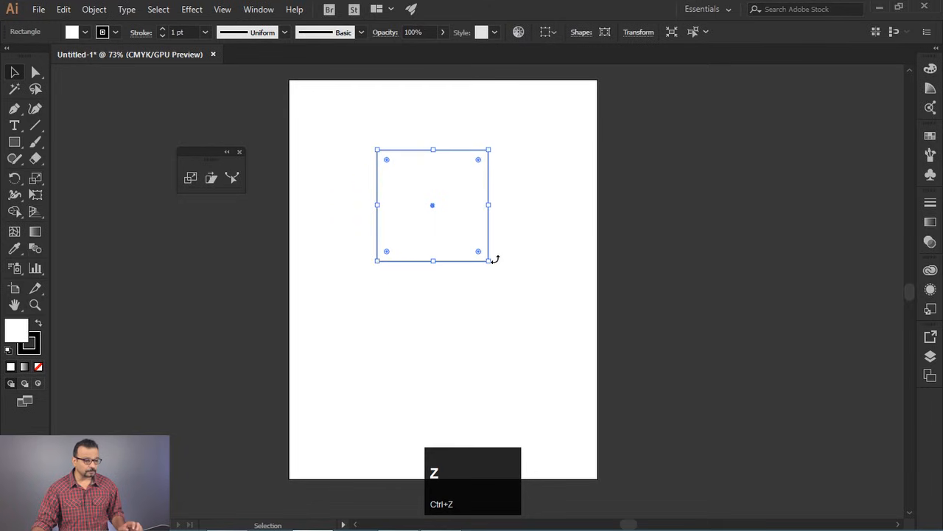
mouse_move(491, 263)
mouse_down()
mouse_move(438, 219)
mouse_move(509, 274)
mouse_move(493, 266)
mouse_up()
key(shift)
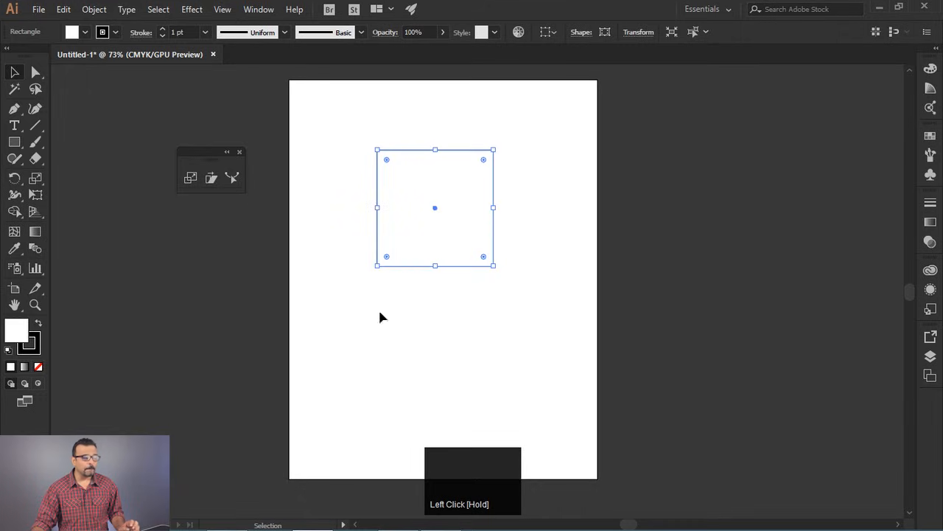
- Scale the square about its centre into a wider rectangle with the Scale tool, and undo the scaling
click(193, 181)
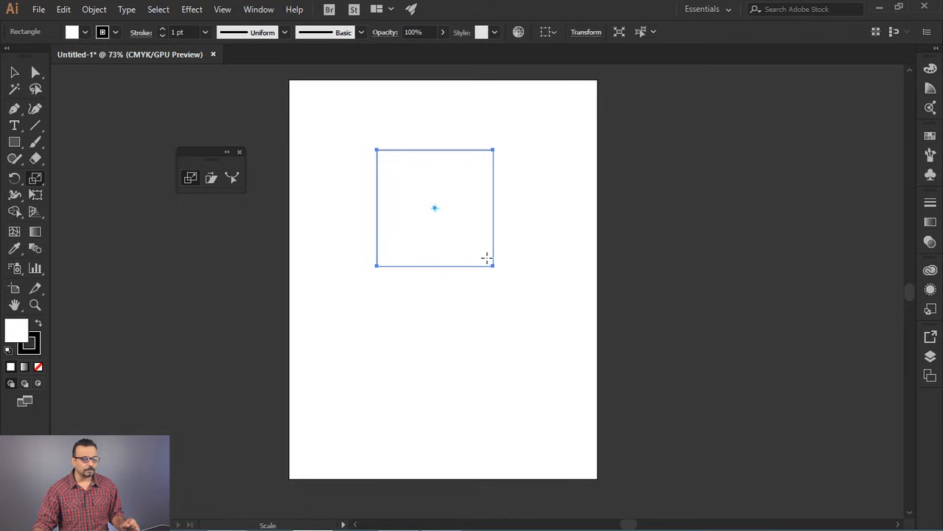
drag(493, 265, 528, 287)
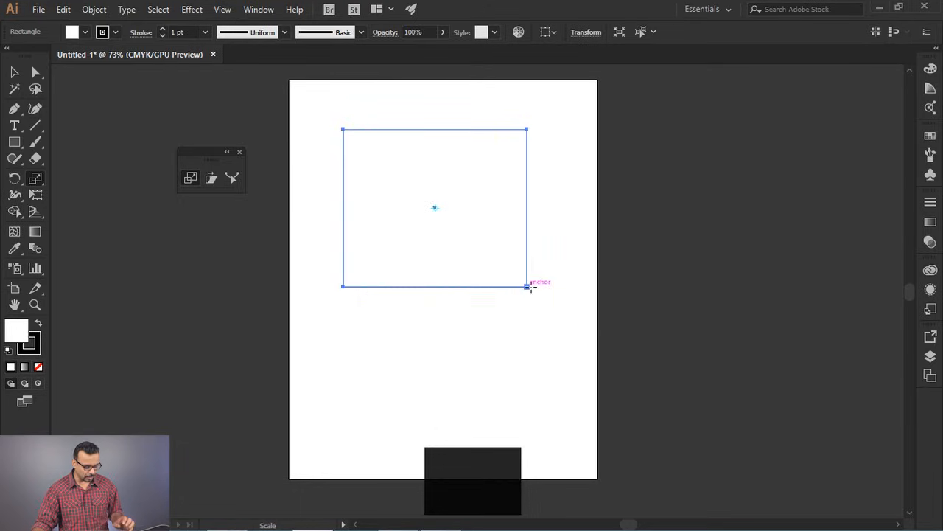
key(ctrl+z)
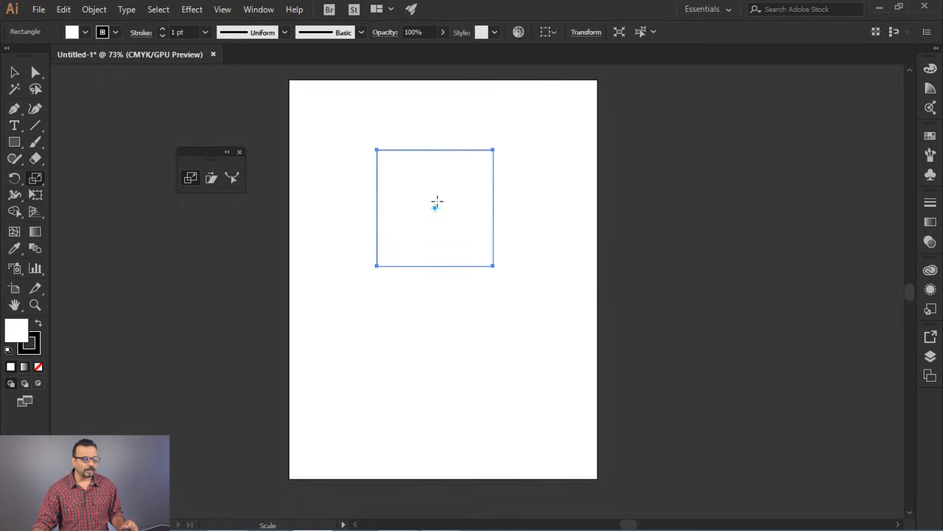
- Set the scaling reference point inside the square near its upper-left corner, shrink the square toward it, and undo the scaling
click(398, 169)
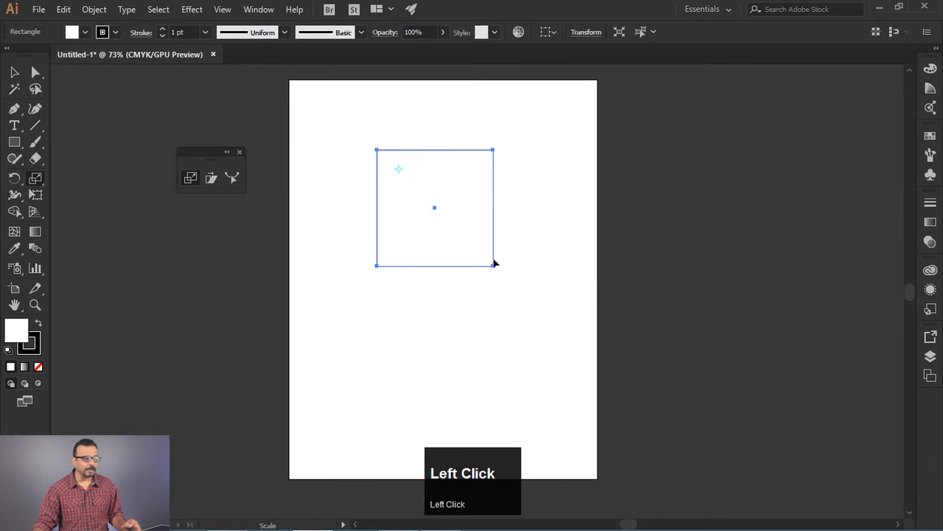
drag(494, 268, 410, 181)
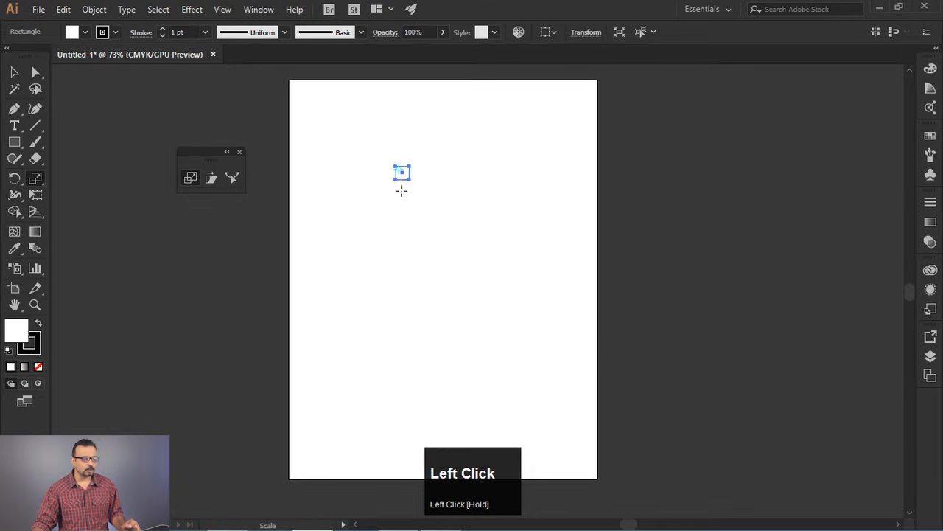
key(ctrl+z)
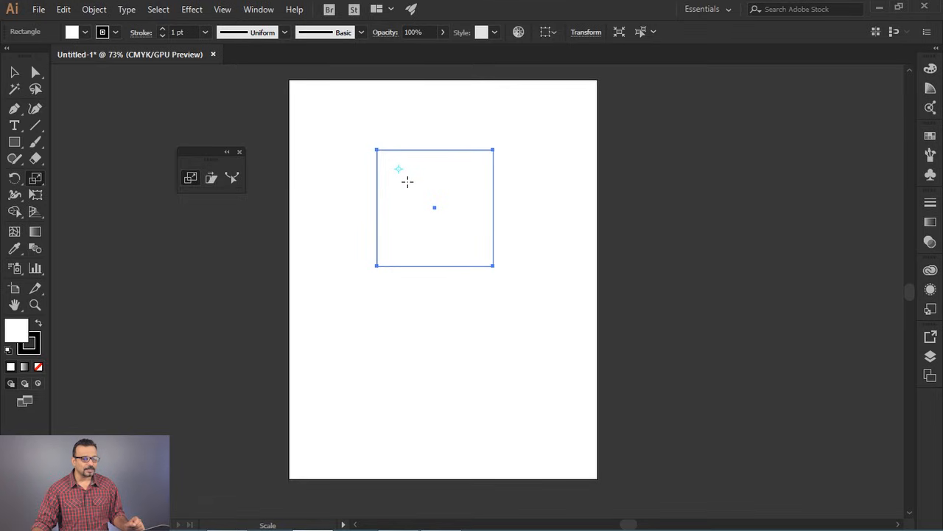
- Place a new scaling reference point in the square's upper-left area and create a slightly smaller scaled copy about it
click(405, 181)
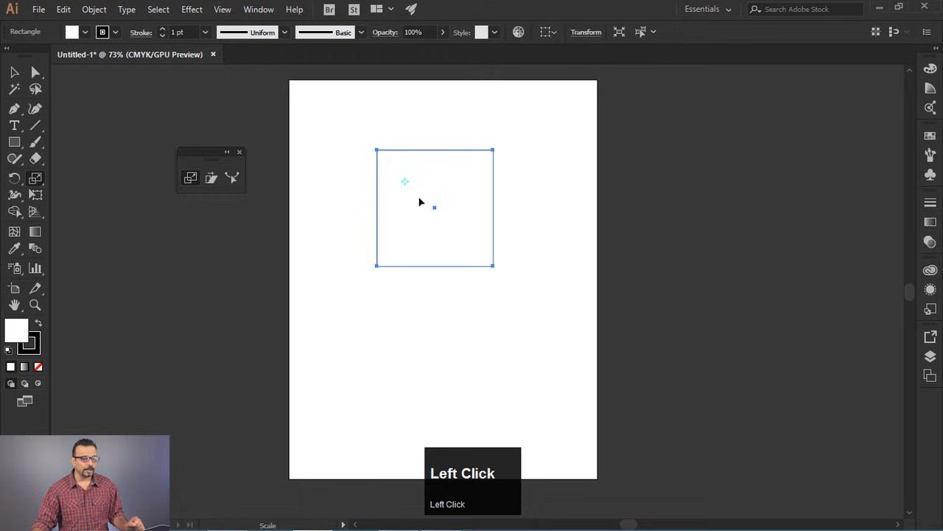
shift+click(494, 267)
drag(494, 268, 482, 257)
key(alt)
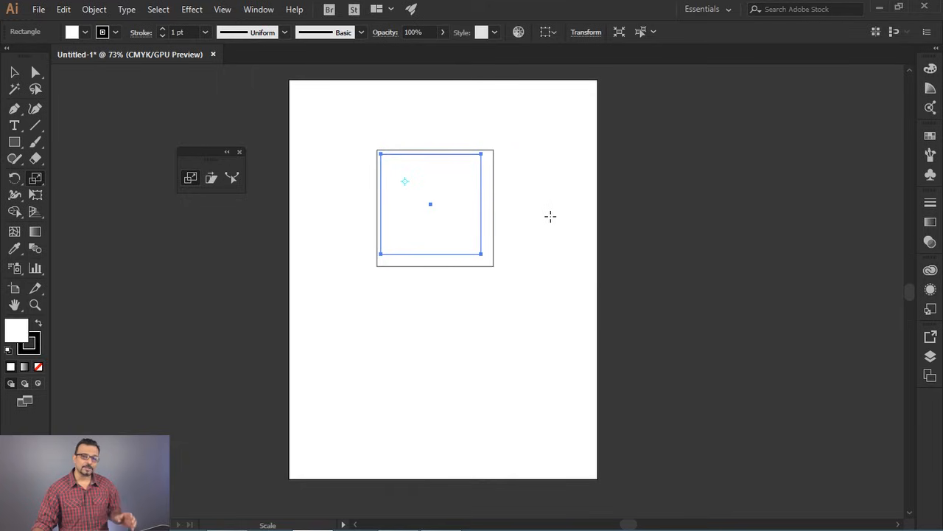
- Repeat the scaled-copy transformation until nested squares shrink down to the reference point, and deselect everything
key(ctrl+d)
key(ctrl+d)
key(ctrl+d)
key(ctrl+d)
key(ctrl+d)
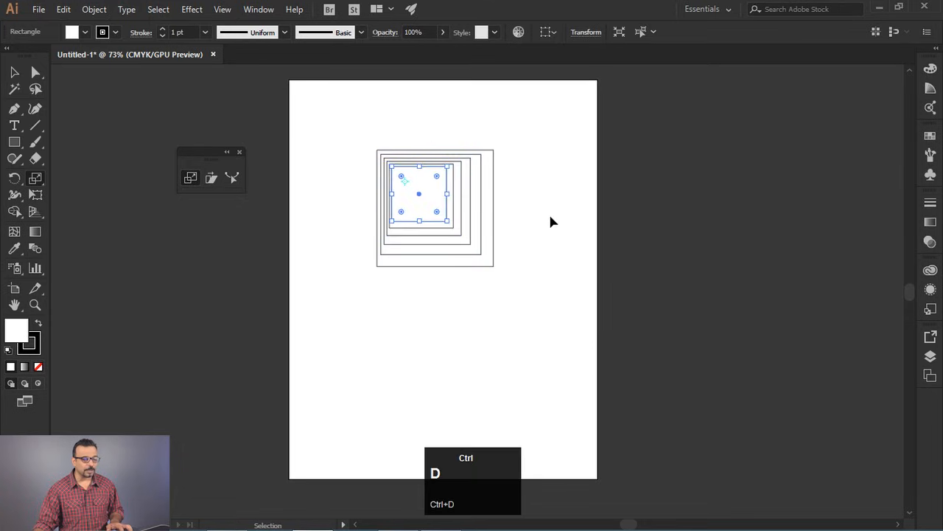
key(ctrl+d)
key(ctrl+d)
key(ctrl+d)
key(ctrl+d)
key(ctrl+d)
key(ctrl+d)
key(ctrl+d)
key(ctrl+d)
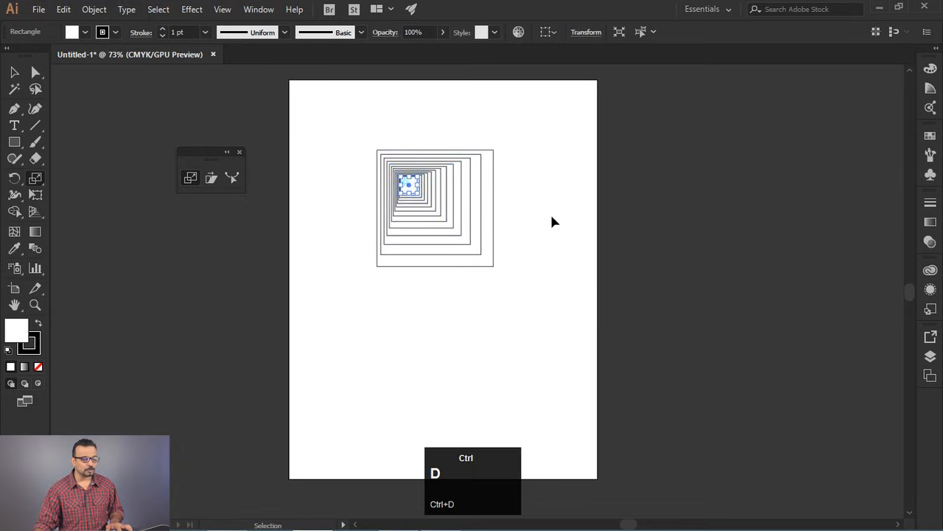
key(ctrl+d)
ctrl+click(619, 273)
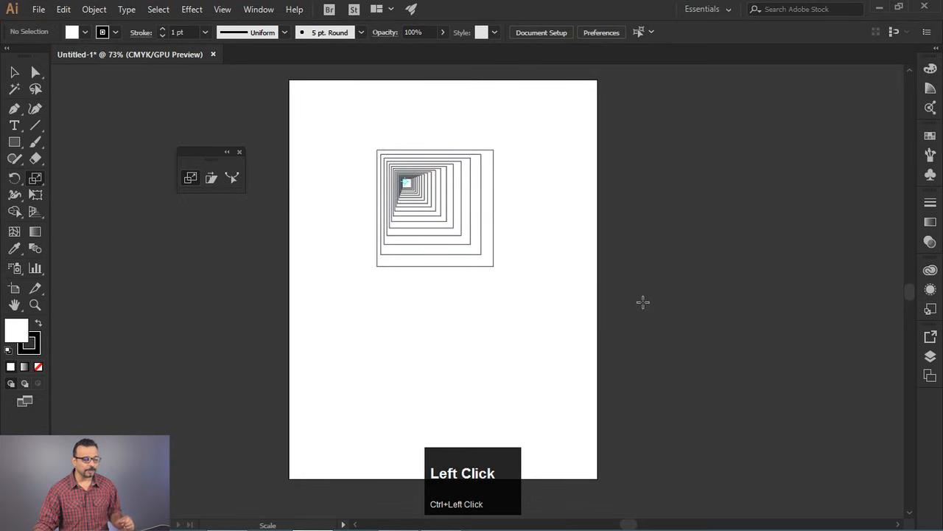
- Delete all the nested squares and draw a wide rectangle in the upper half of the artboard
key(ctrl+a)
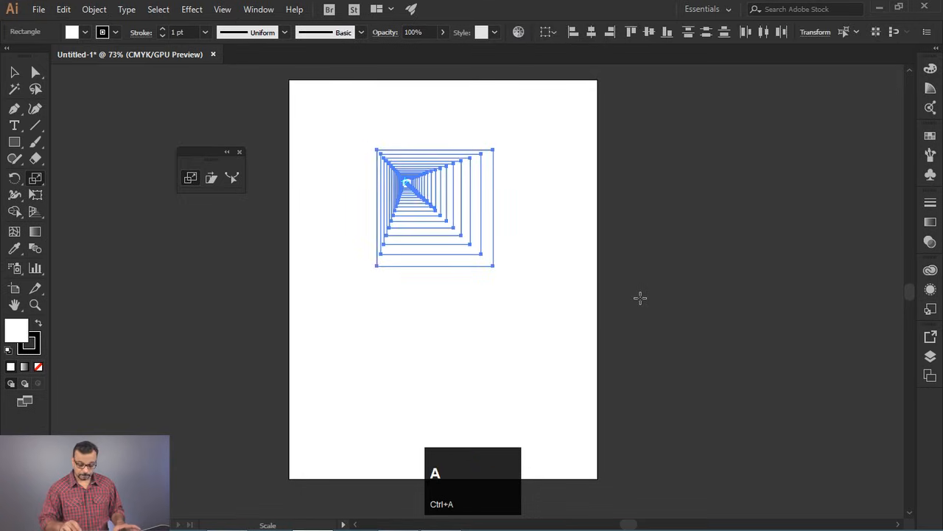
key(Delete)
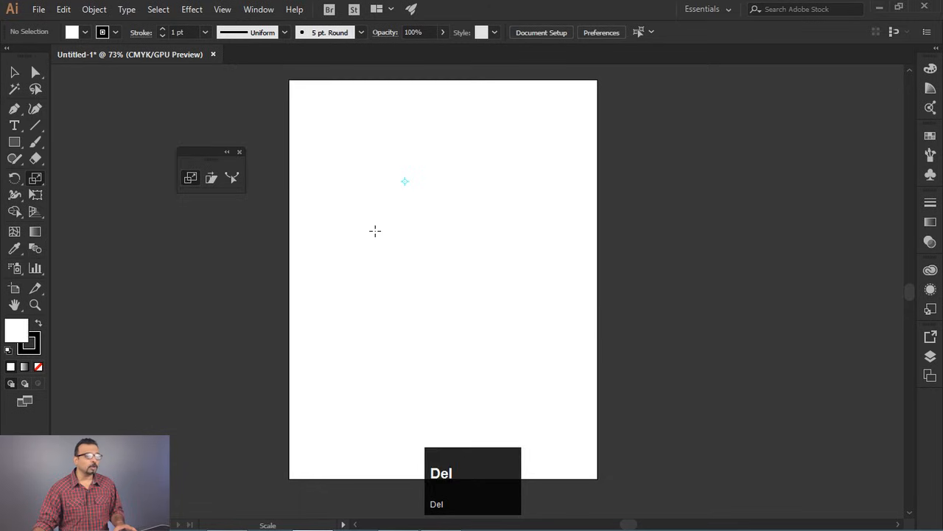
click(15, 142)
drag(15, 143, 81, 144)
drag(336, 150, 516, 292)
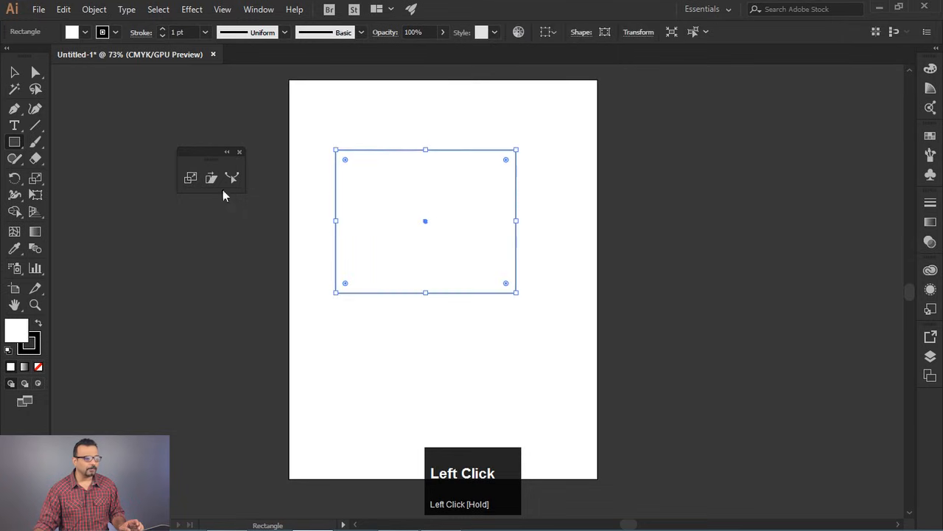
- Select only the rectangle's two top anchor points and scale them inward horizontally to form a trapezoid
click(38, 75)
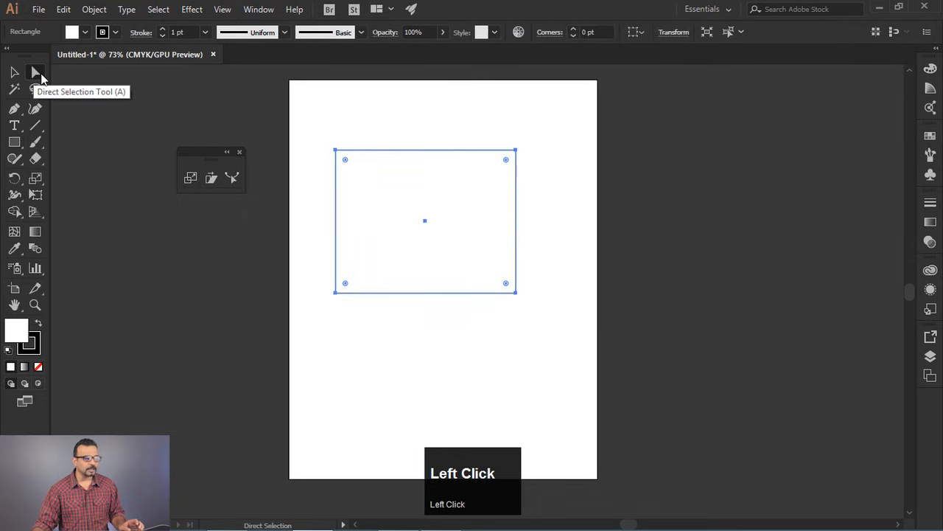
drag(314, 130, 583, 192)
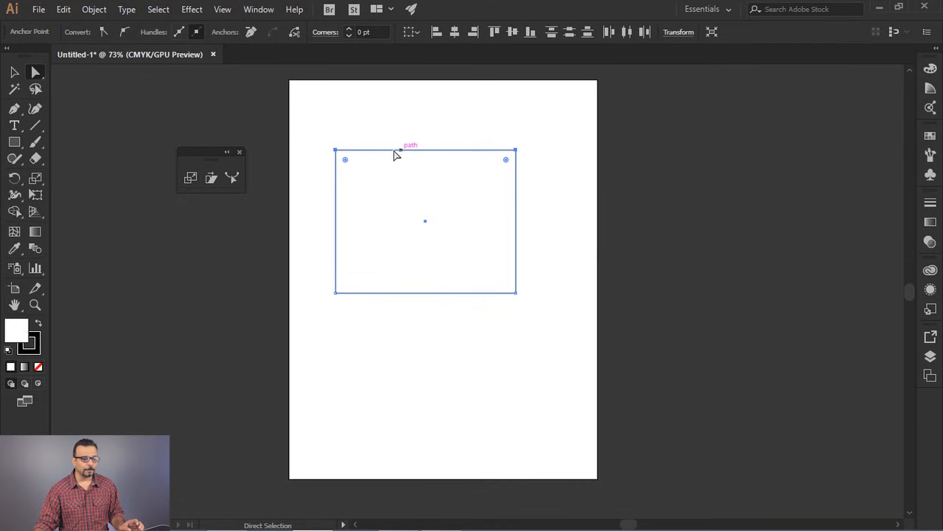
click(193, 180)
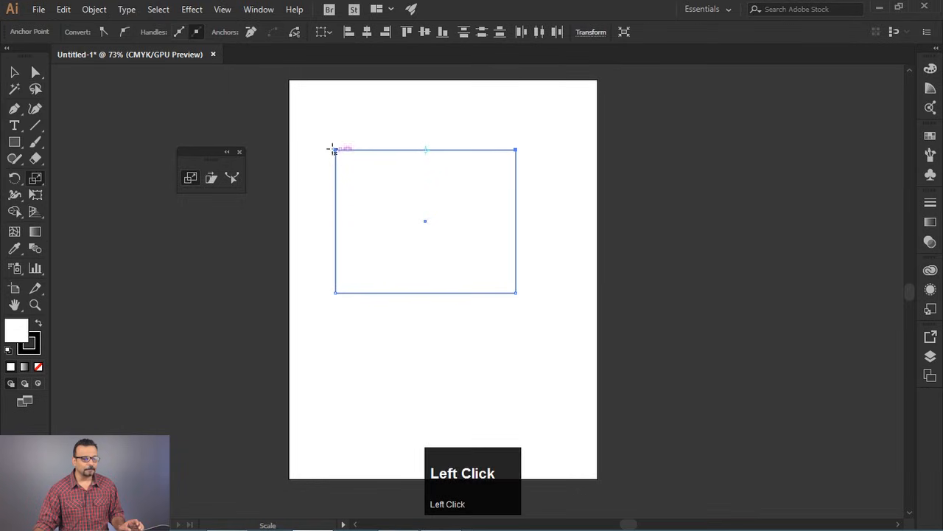
drag(515, 150, 447, 150)
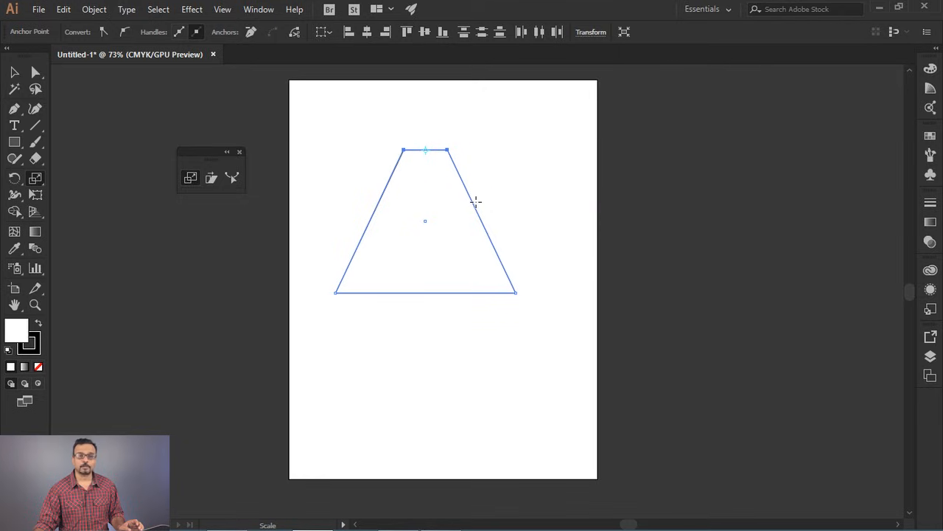
- Undo the scaling of the top anchor points and delete the rectangle from the artboard
click(35, 71)
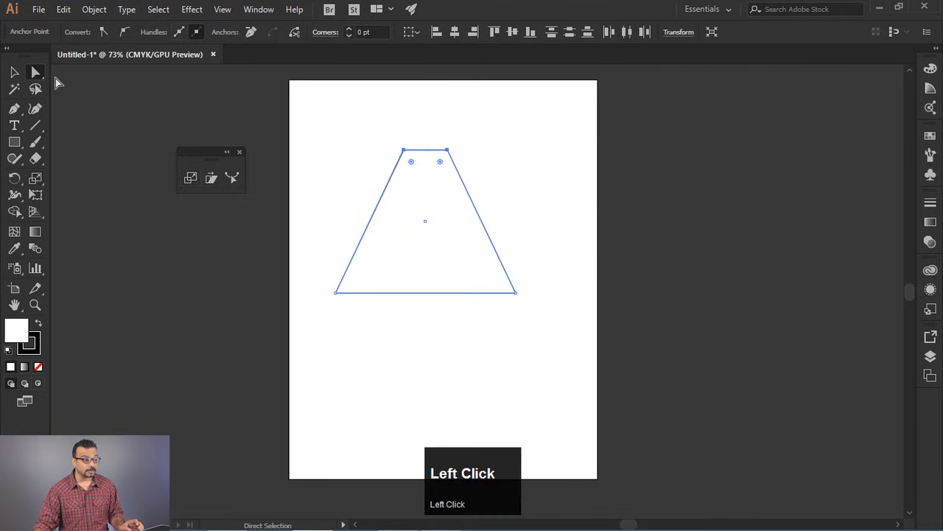
key(ctrl+z)
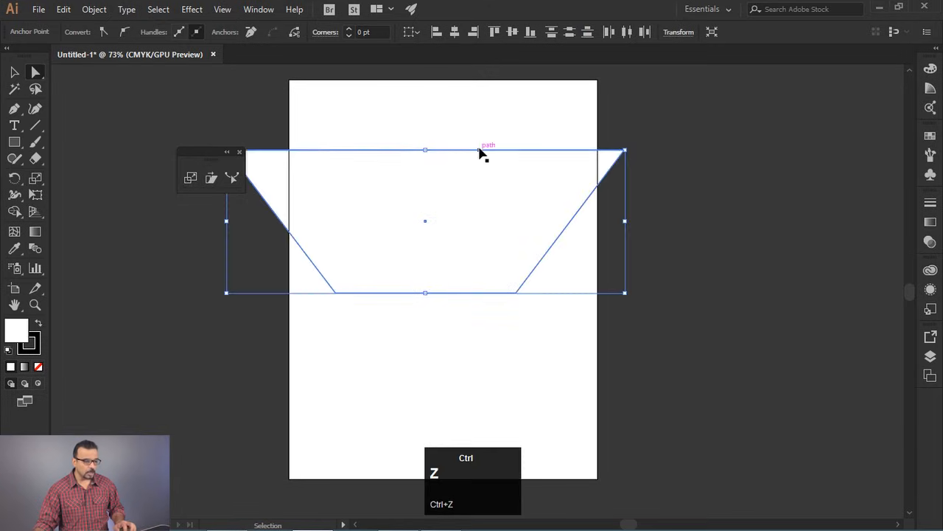
key(ctrl+z)
click(14, 71)
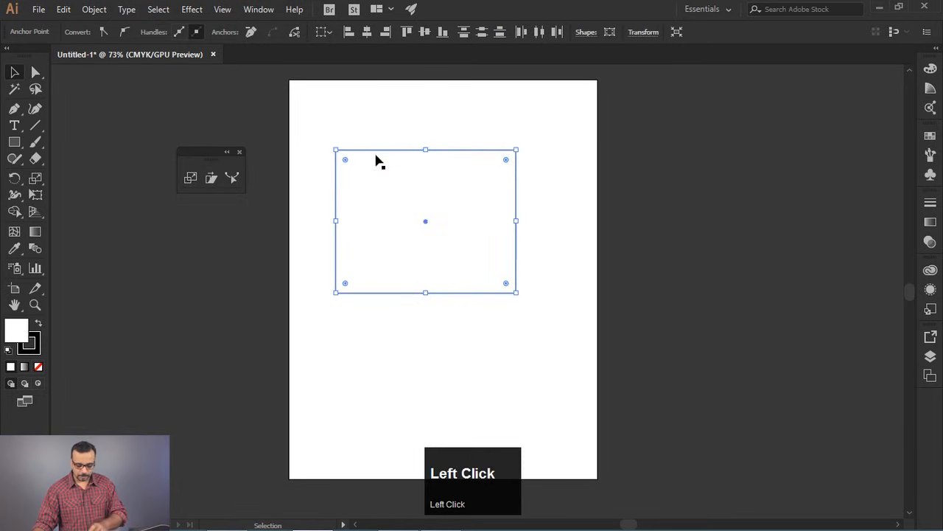
key(Delete)
key(Delete)
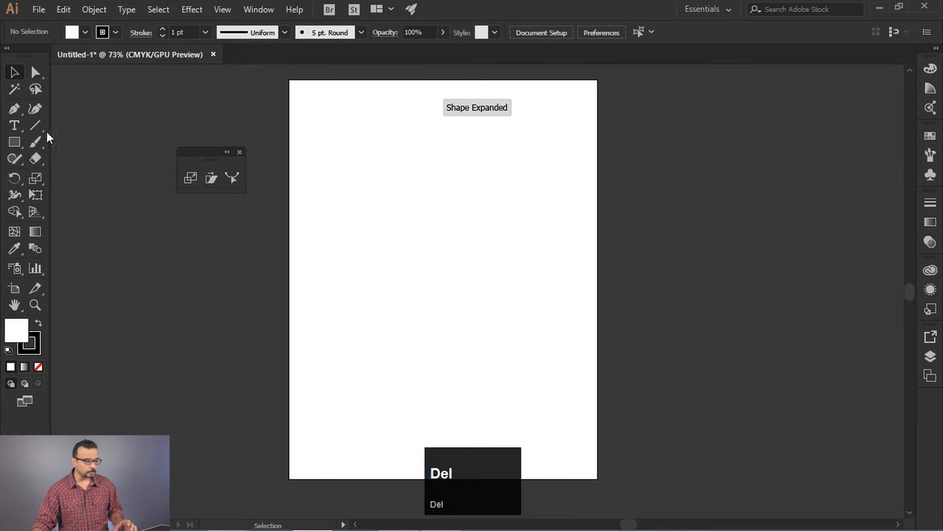
- Draw a small square near the artboard's upper-left edge and duplicate it into an evenly spaced row of six
click(14, 141)
drag(303, 155, 369, 175)
click(17, 74)
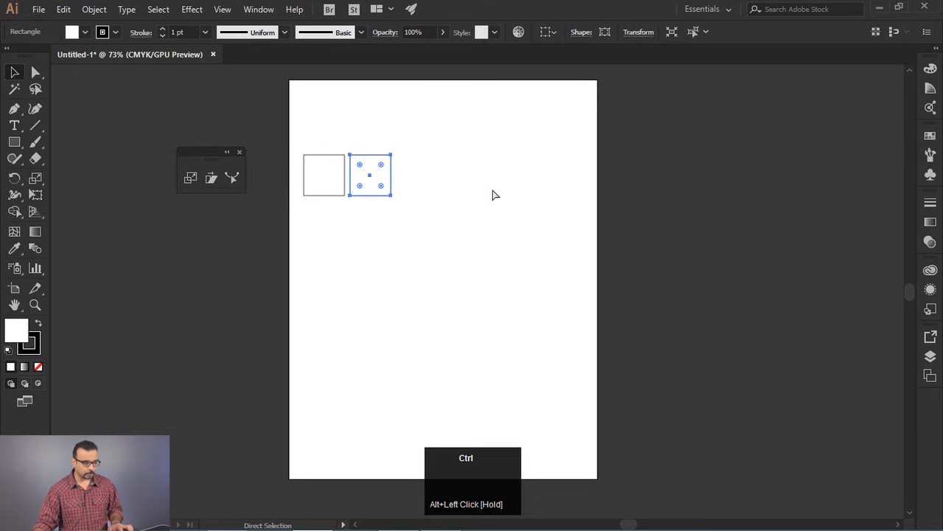
key(ctrl+d)
key(ctrl+d)
key(ctrl+d)
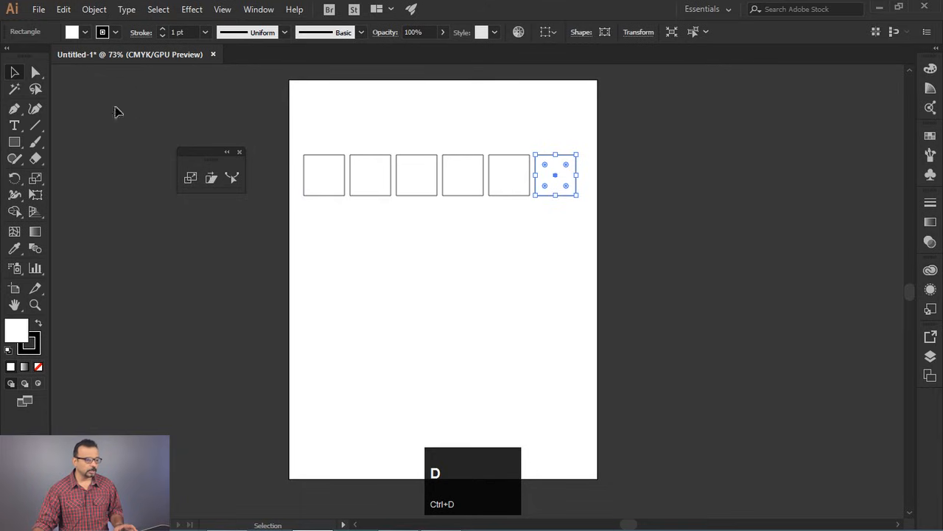
- Select the top anchor points of all six squares, scale them toward the row's centre, and undo that scaling
click(36, 73)
drag(297, 138, 596, 165)
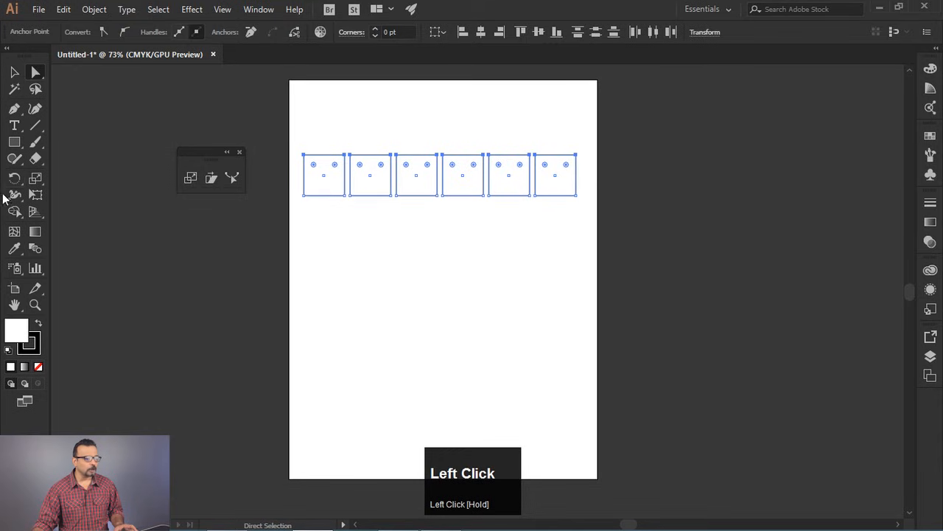
click(38, 181)
drag(302, 154, 411, 176)
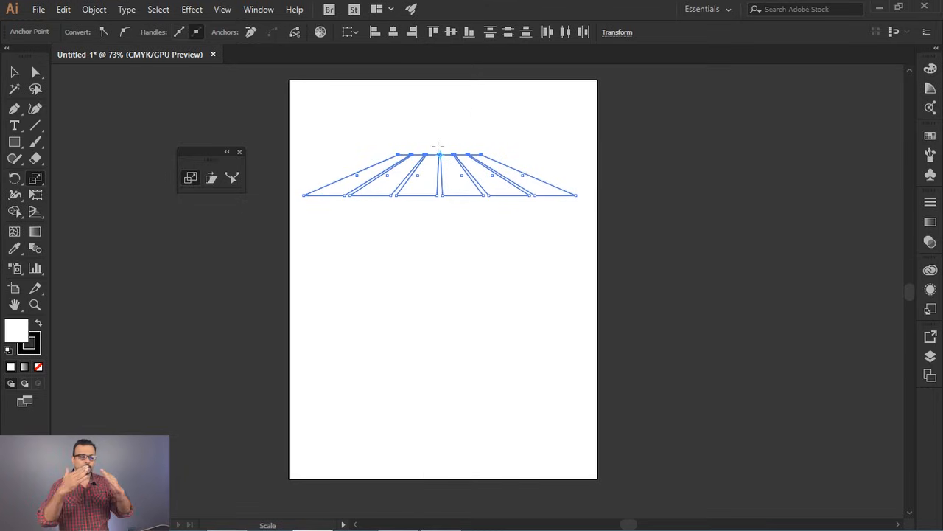
key(ctrl+z)
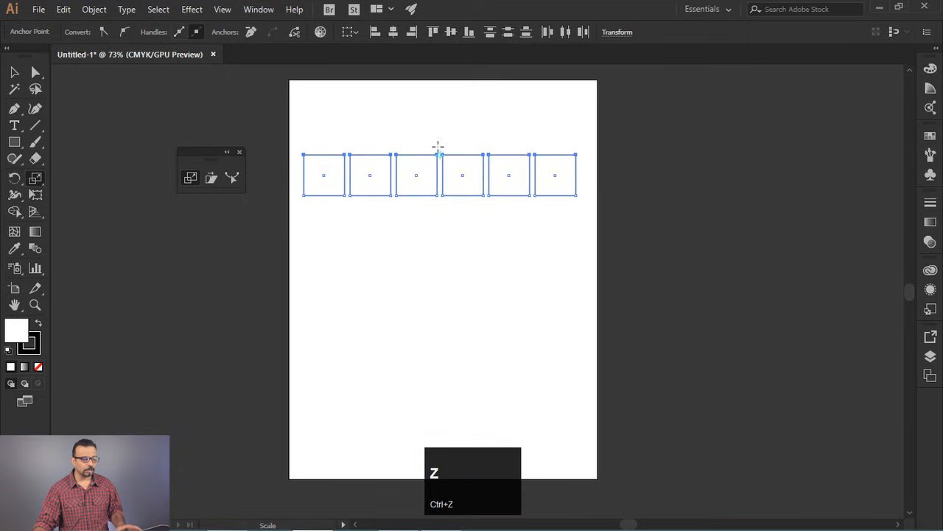
- Scale the selected top anchor points inward about the row's top-left corner to slant the shapes, and deselect them
click(306, 158)
drag(576, 157, 353, 168)
click(14, 71)
click(333, 247)
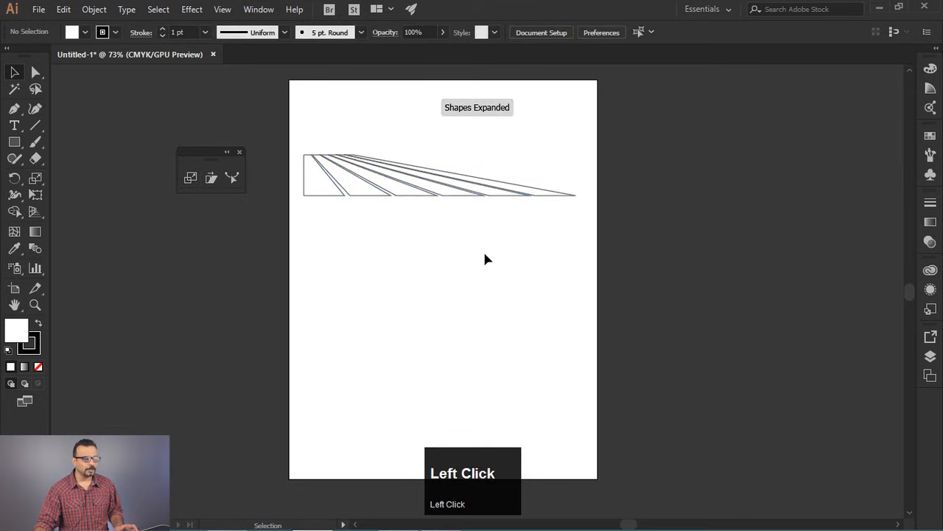
- Undo the slanting of the six squares and give them a black fill with no stroke
scroll(354, 157, up, 2)
drag(482, 299, 469, 338)
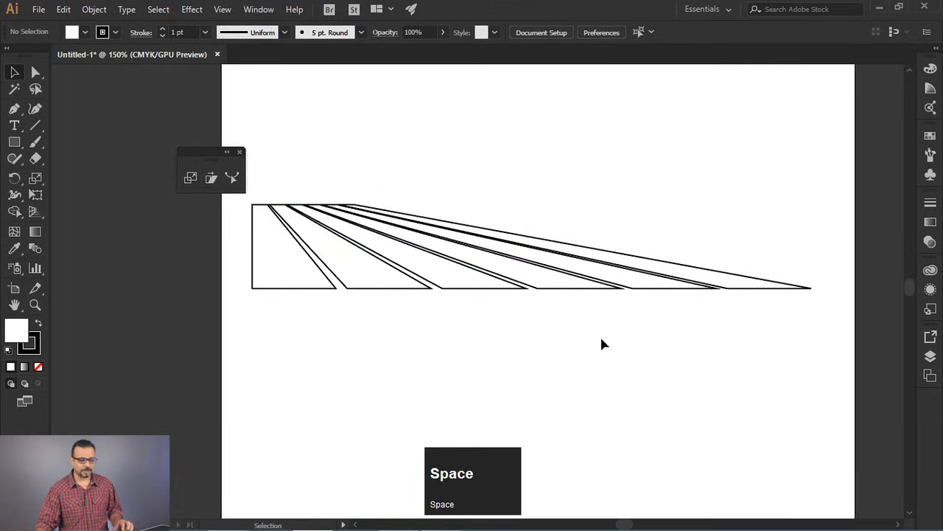
key(ctrl+z)
key(ctrl+z)
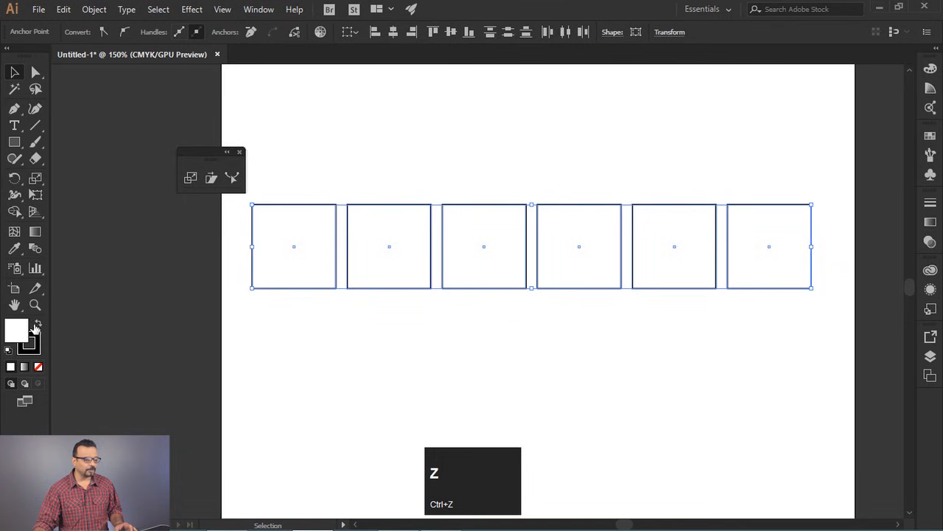
click(36, 325)
click(38, 366)
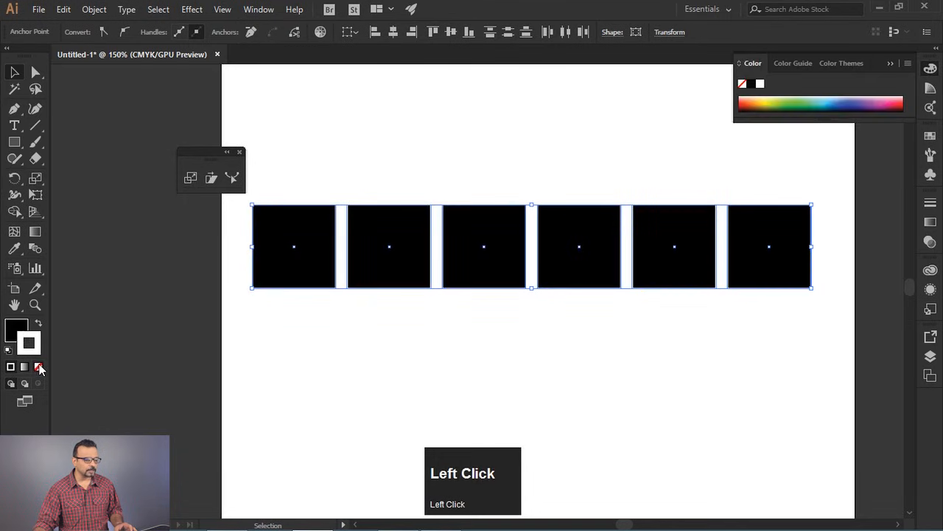
- Select the top anchor points of all six squares and scale them inward about the row's top-left corner
click(35, 73)
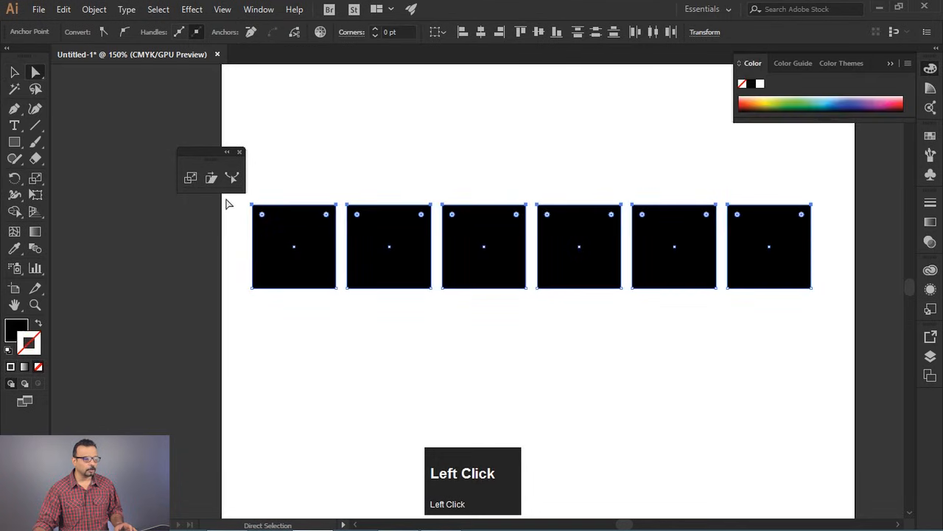
drag(205, 165, 152, 110)
drag(236, 186, 831, 221)
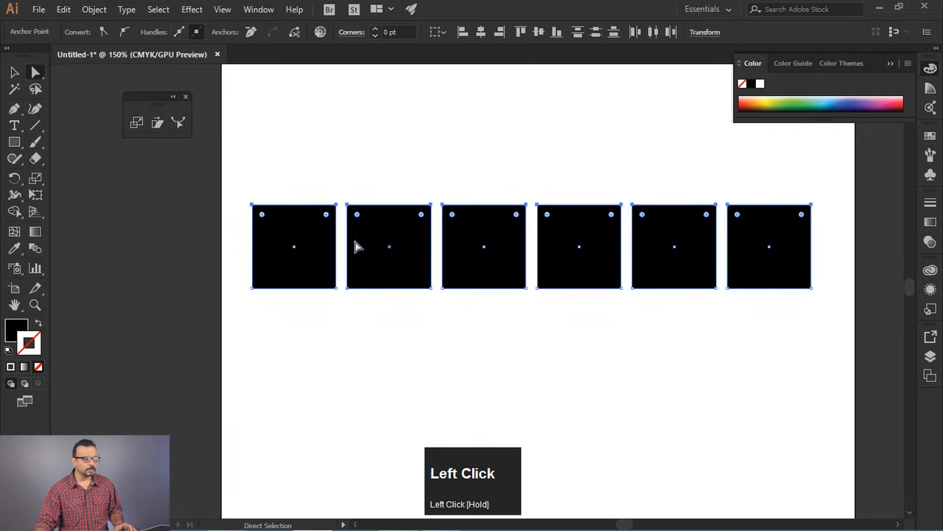
click(135, 123)
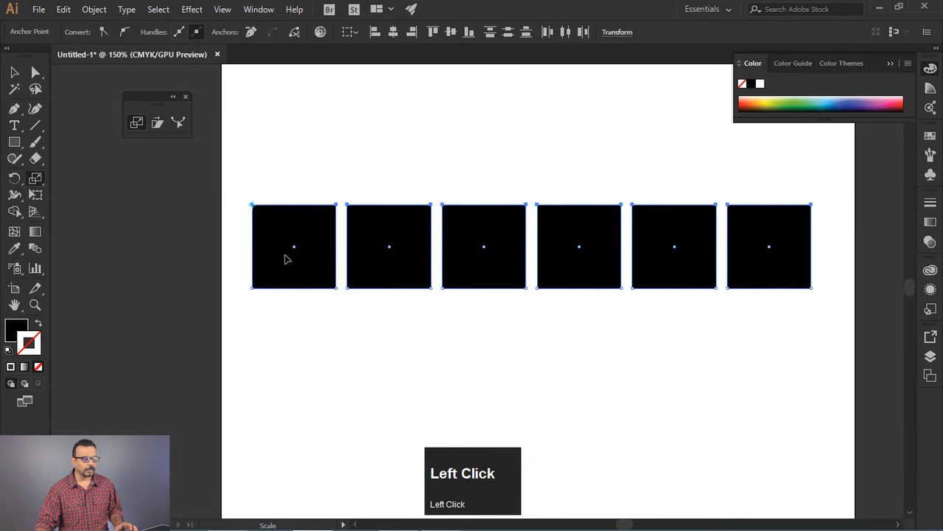
drag(806, 219, 367, 179)
- Select the bottom anchor points of all six shapes and scale them outward about the centre of the bottom edge
click(35, 72)
drag(233, 278, 854, 324)
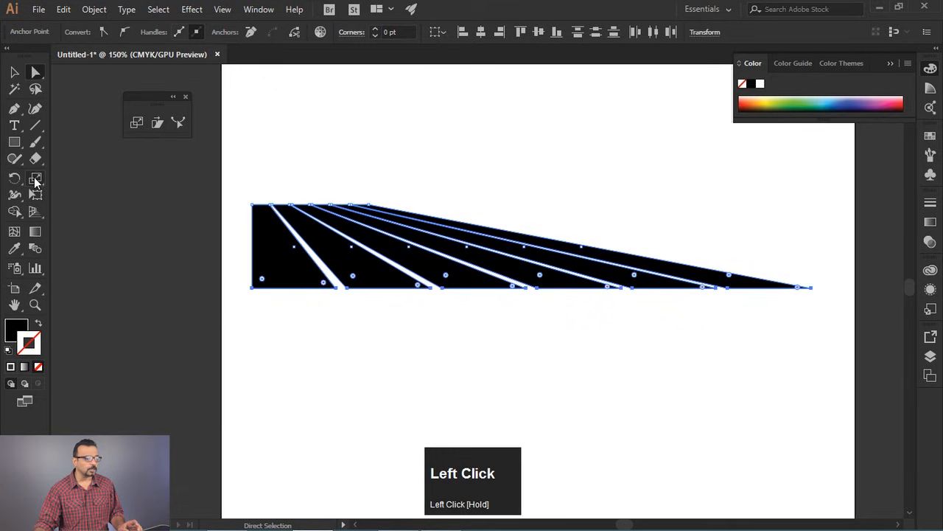
key(s)
drag(247, 289, 106, 277)
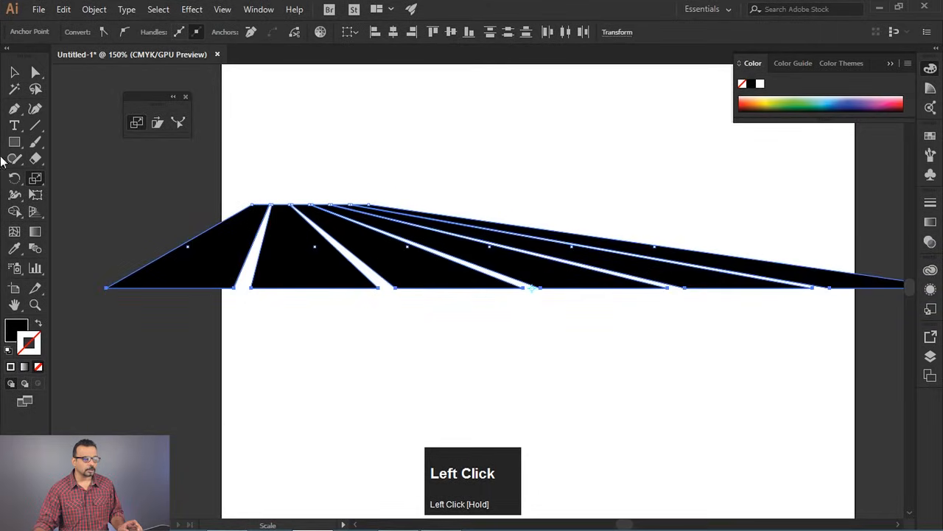
- Deselect the anchor points, then select all the slanted shapes and delete them from the artboard
click(13, 72)
click(373, 140)
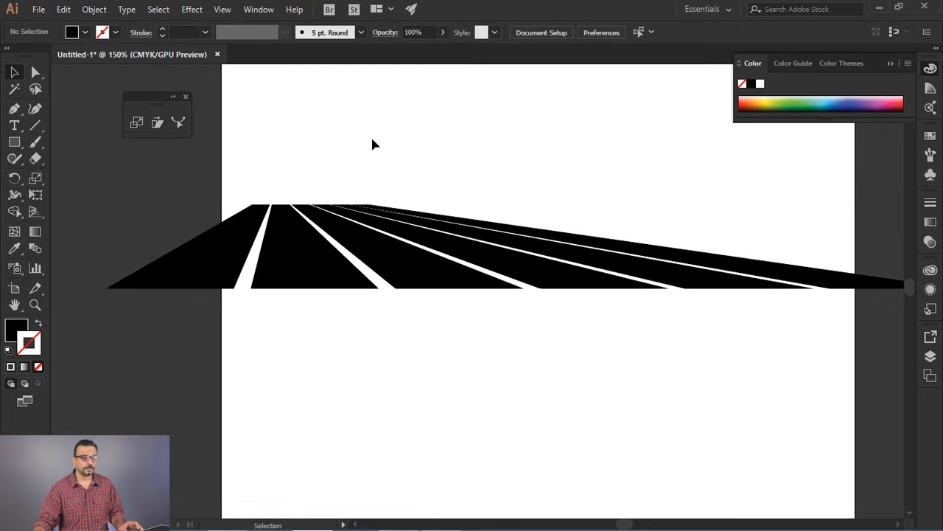
drag(223, 156, 832, 327)
key(Delete)
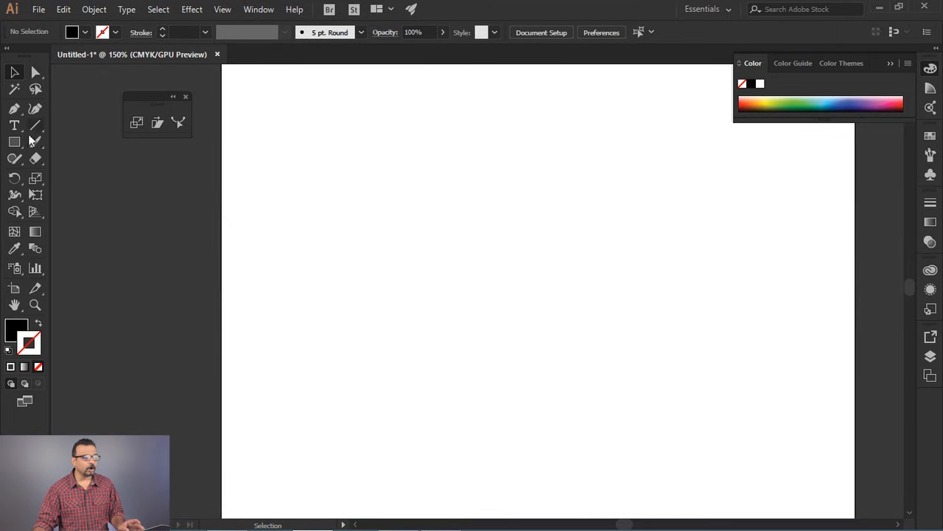
drag(9, 147, 109, 159)
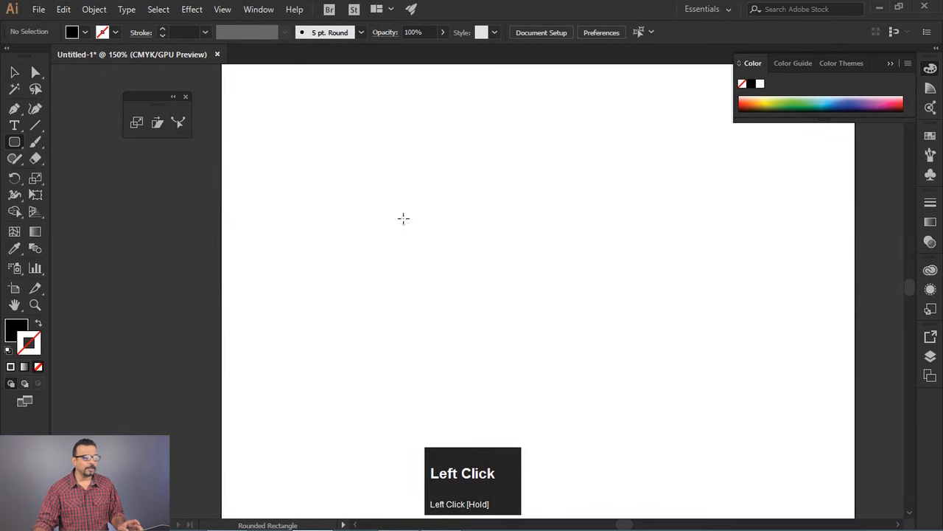
scroll(493, 184, down, 1)
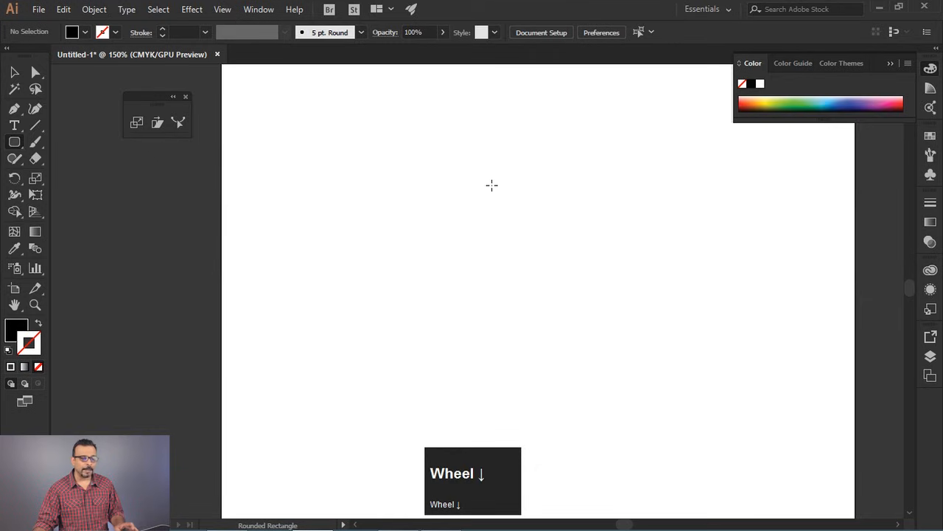
scroll(480, 200, down, 1)
key(space)
mouse_move(581, 284)
mouse_down()
mouse_move(535, 261)
mouse_move(518, 286)
mouse_up()
drag(366, 153, 532, 429)
key(ctrl+z)
- Draw a tall black ellipse about 295 pt wide and 432 pt high in the middle of the artboard
drag(15, 144, 73, 175)
drag(355, 143, 559, 442)
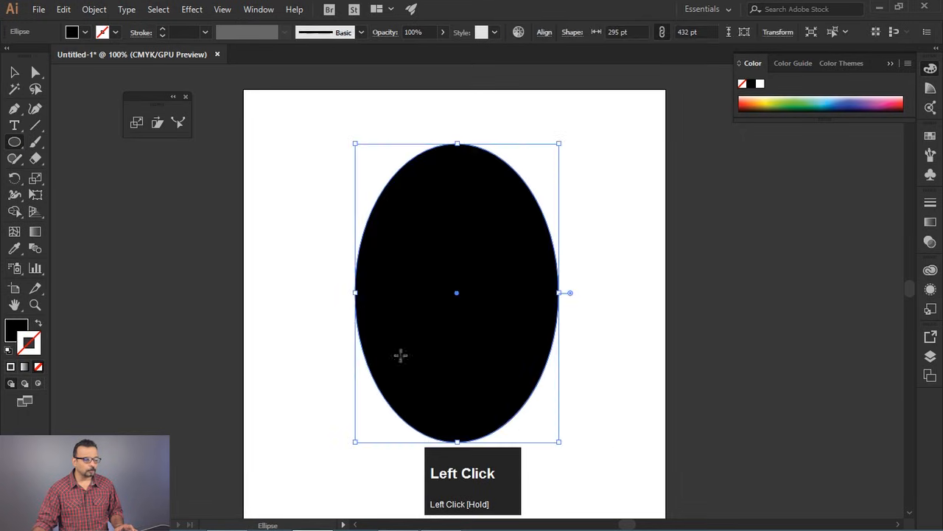
- Try to broaden the ellipse's top by lengthening the top anchor point's two direction handles separately, and undo both changes
click(35, 72)
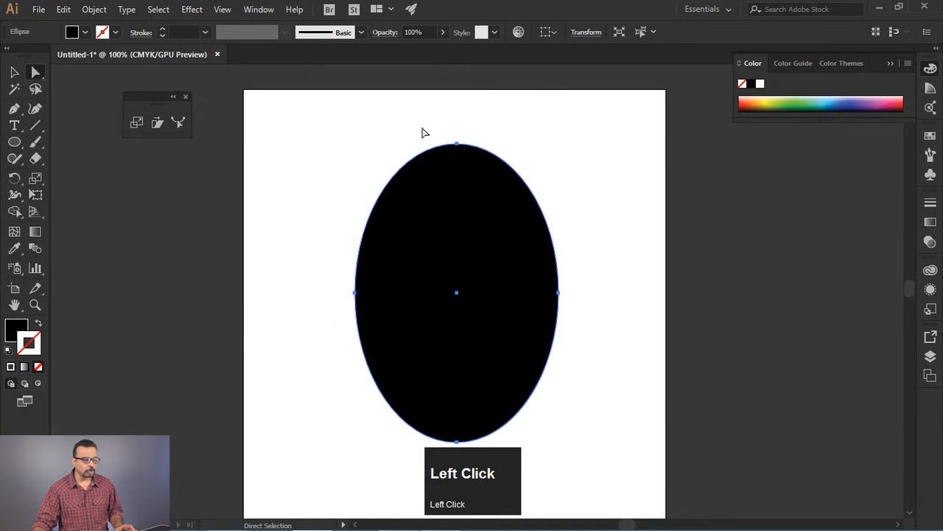
drag(433, 131, 559, 144)
drag(400, 147, 352, 156)
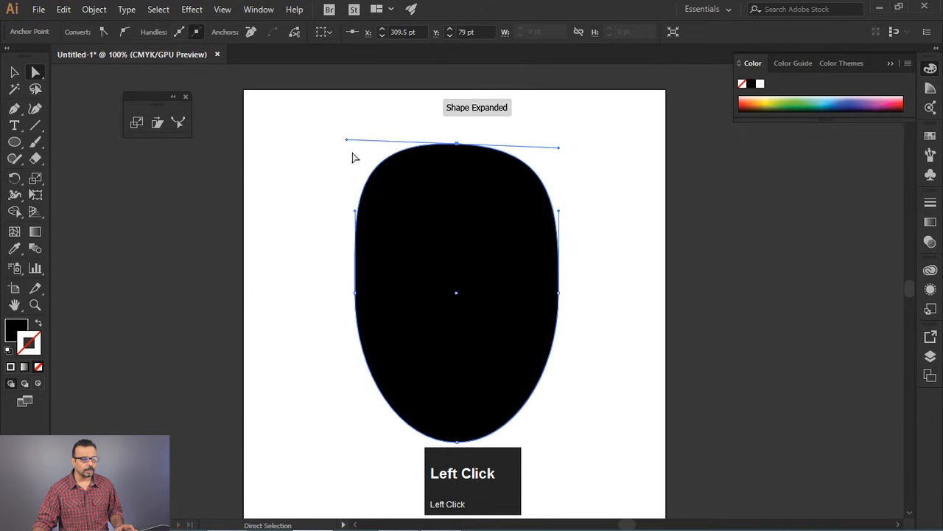
key(ctrl+z)
key(ctrl+z)
click(437, 255)
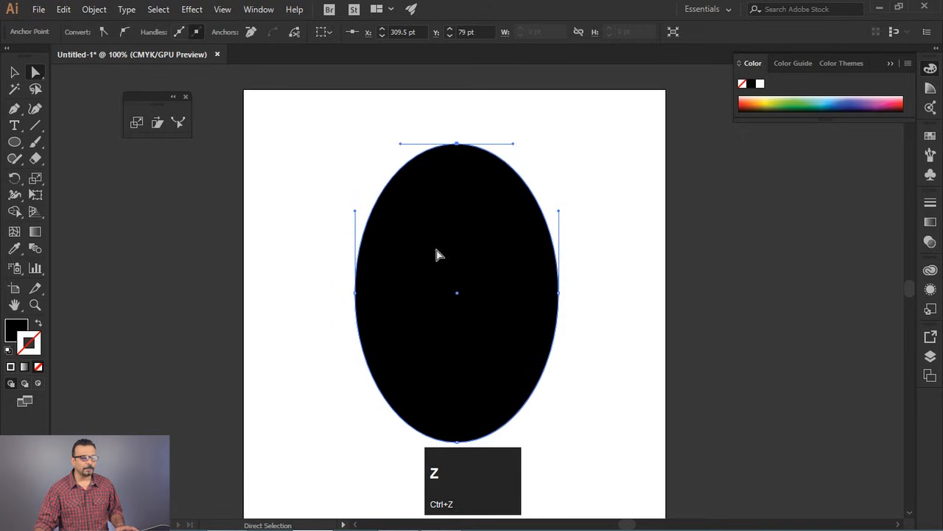
- Select the ellipse's top anchor point and scale both its direction handles slightly outward about that point with the Scale tool
drag(435, 118, 472, 158)
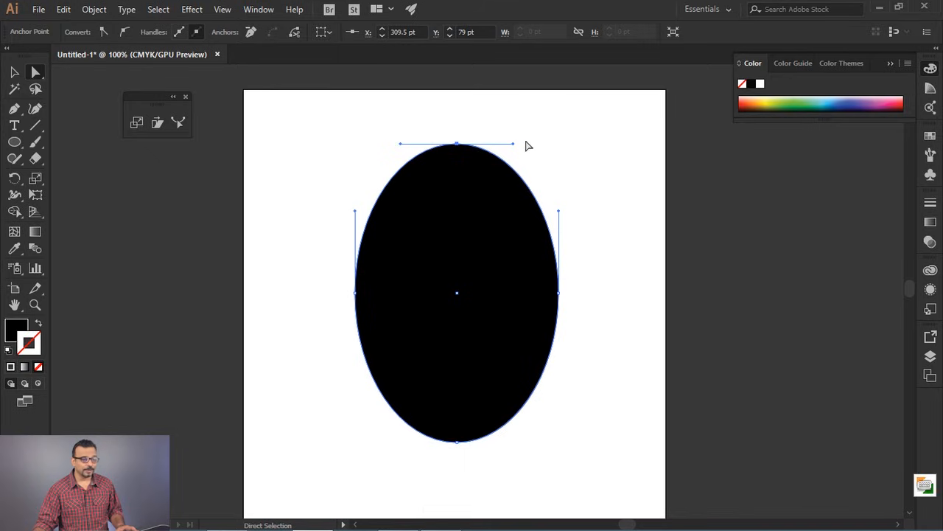
drag(426, 120, 618, 144)
click(139, 123)
key(ctrl)
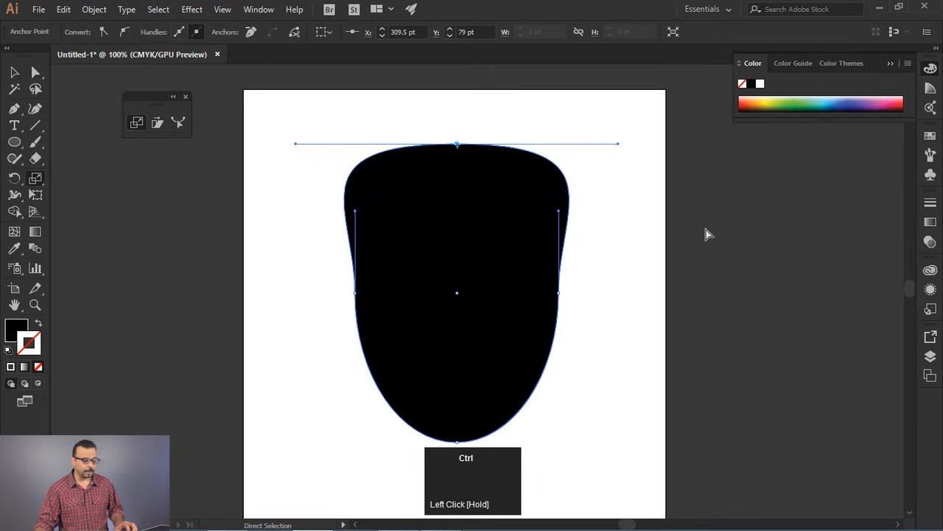
key(ctrl+z)
drag(513, 144, 520, 147)
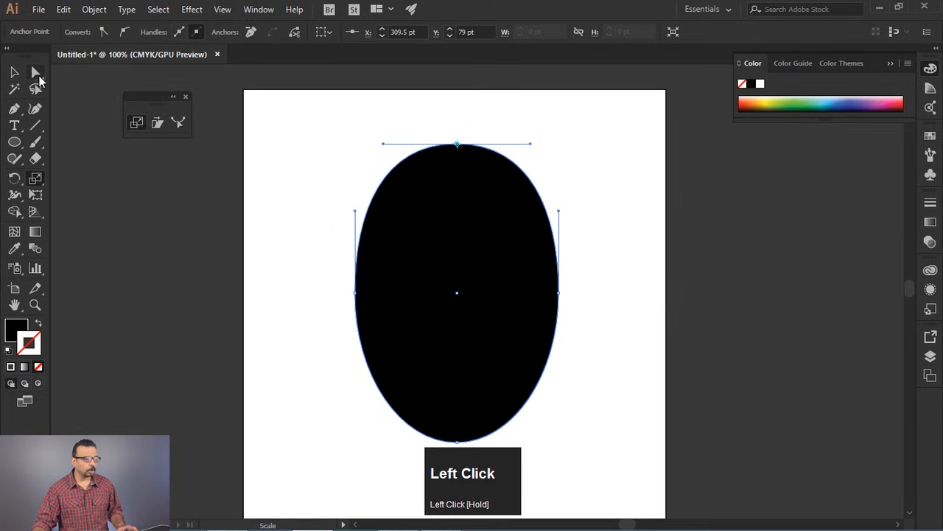
- Reshape the ellipse freehand by moving its right anchor point inward and its left anchor point slightly up and outward, and deselect it
click(37, 75)
drag(586, 258, 503, 364)
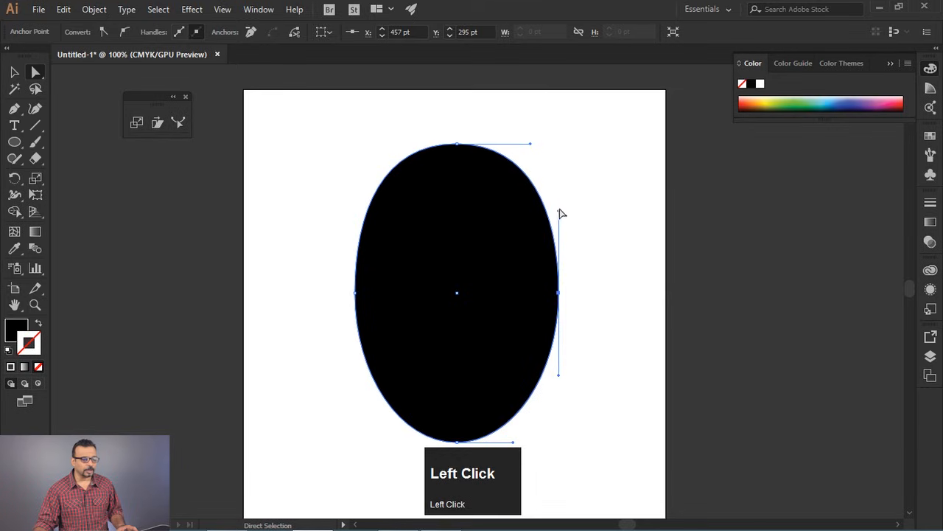
drag(590, 226, 530, 304)
click(557, 233)
drag(355, 294, 349, 280)
click(628, 328)
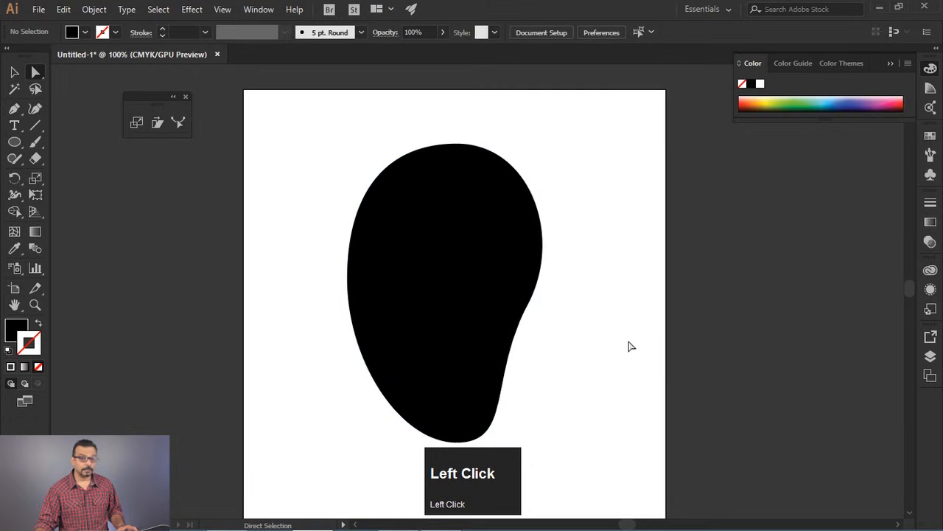
- Delete the reshaped ellipse and draw a black, nearly square rectangle in the artboard's upper-left area
click(432, 265)
key(Delete)
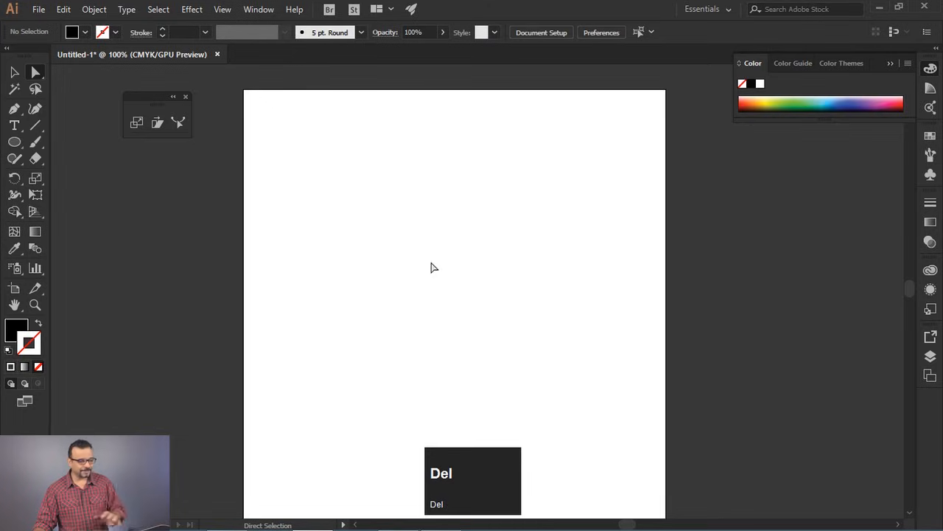
click(159, 124)
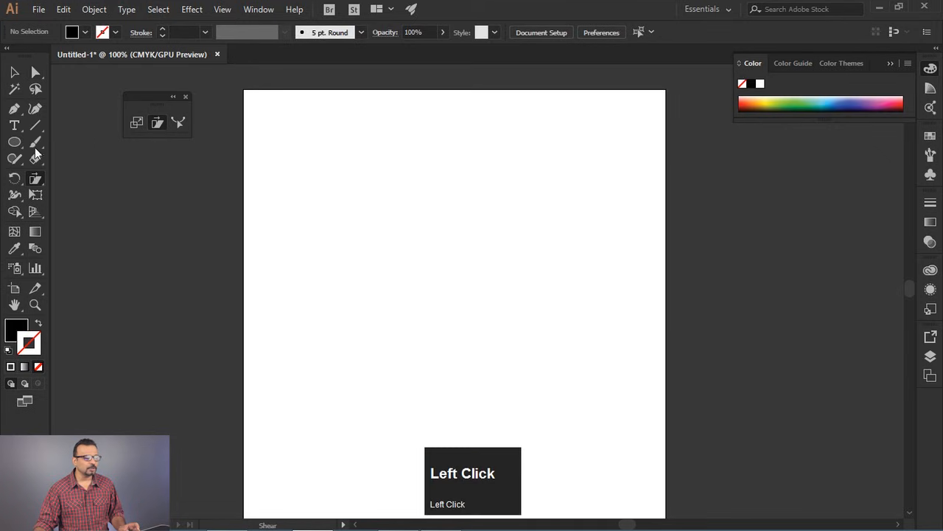
drag(14, 142, 67, 146)
mouse_move(316, 172)
mouse_down()
mouse_move(484, 305)
mouse_move(463, 325)
mouse_up()
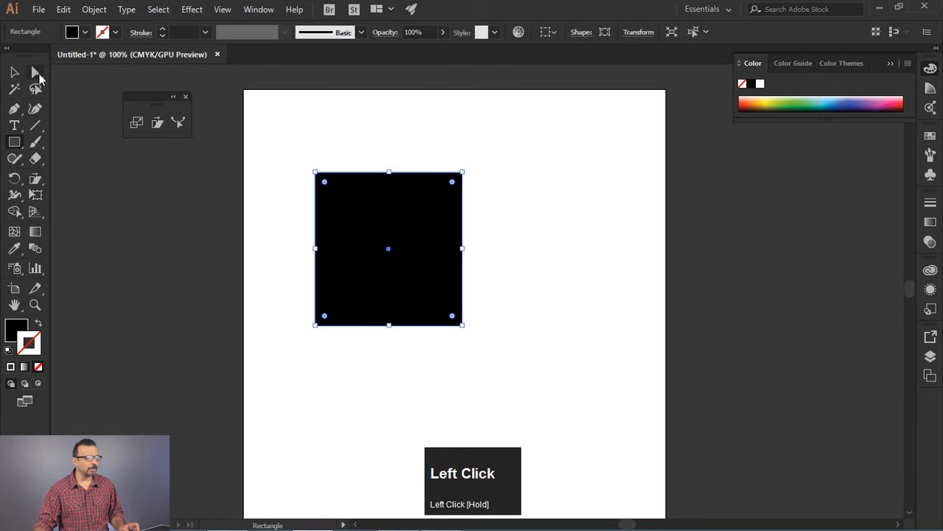
- Try to slant the rectangle by moving its two top anchor points sideways to the right, and undo the move
click(37, 74)
drag(290, 145, 487, 204)
drag(464, 174, 579, 191)
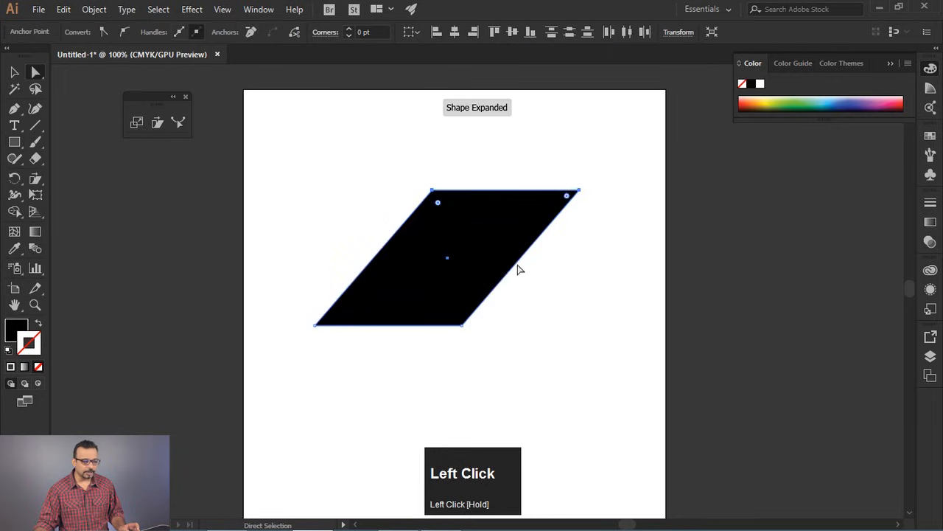
key(ctrl+z)
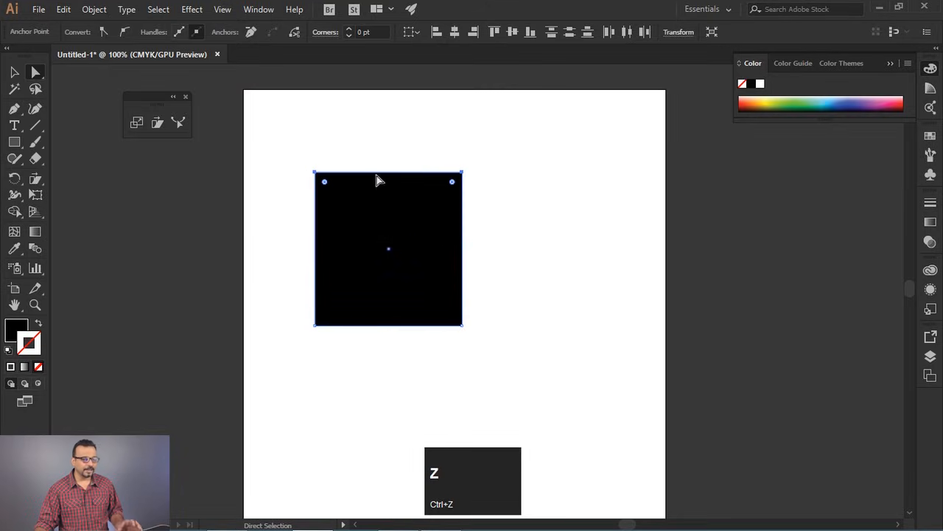
- Shrink the rectangle to a small square from its bottom-right corner and duplicate it into an evenly spaced row of five
click(14, 73)
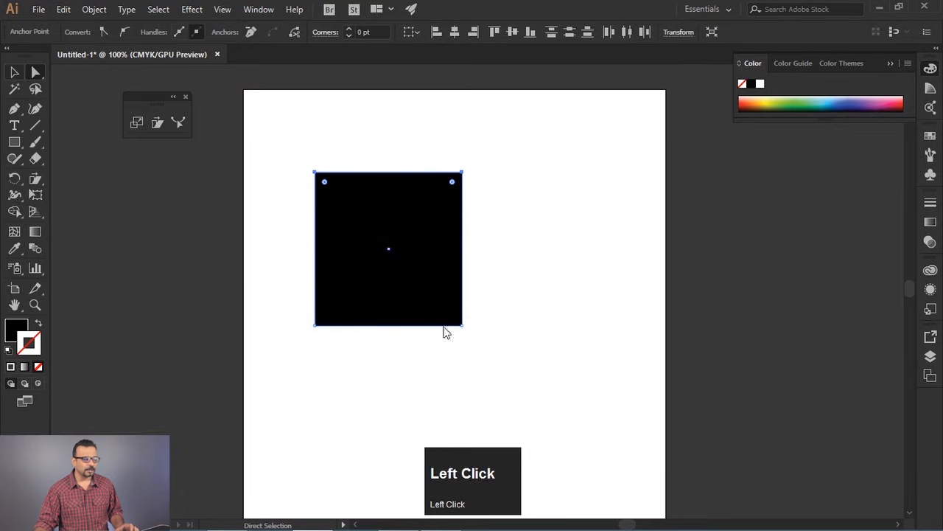
drag(462, 325, 391, 200)
key(ctrl+d)
key(ctrl+d)
key(ctrl+d)
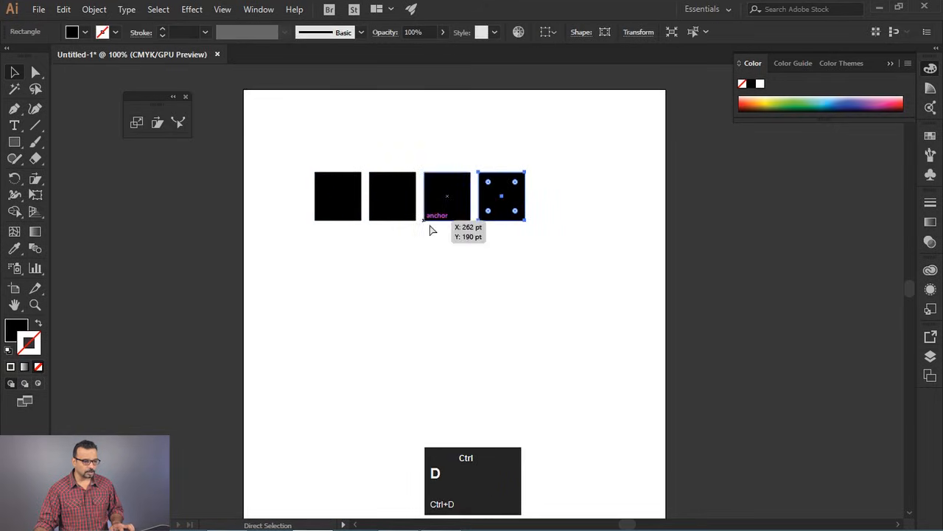
- Select the row of squares and duplicate it straight down into an evenly spaced grid of four rows
drag(282, 146, 606, 271)
drag(499, 184, 502, 238)
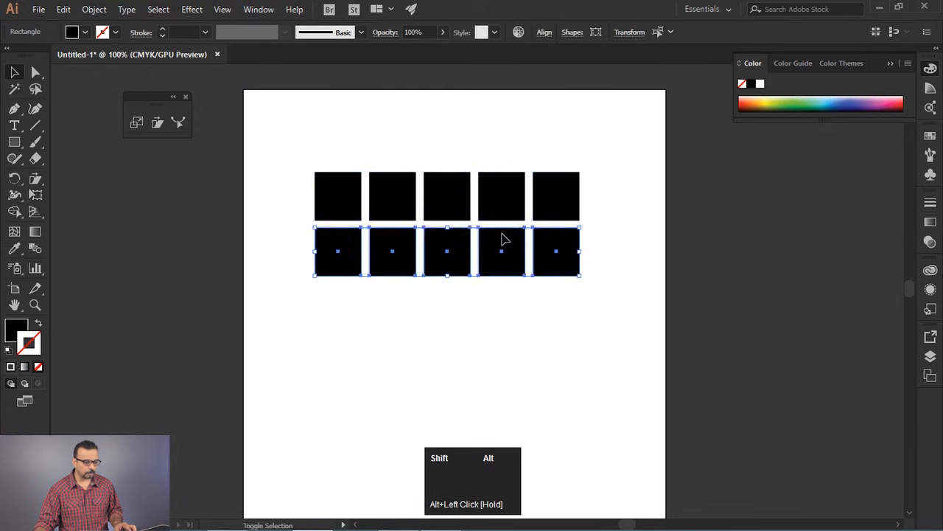
key(ctrl+d)
key(ctrl+d)
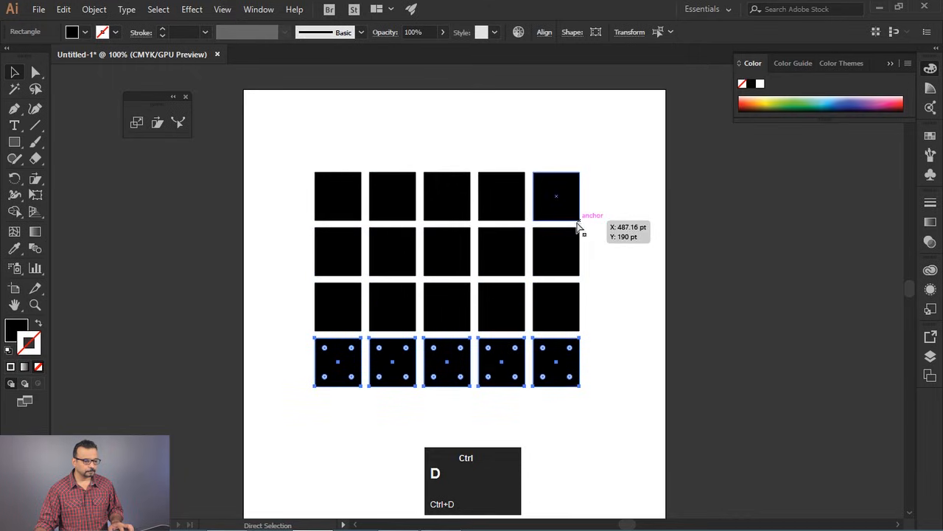
click(647, 266)
drag(638, 295, 634, 260)
drag(271, 111, 598, 369)
click(621, 196)
drag(565, 169, 599, 153)
key(ctrl+z)
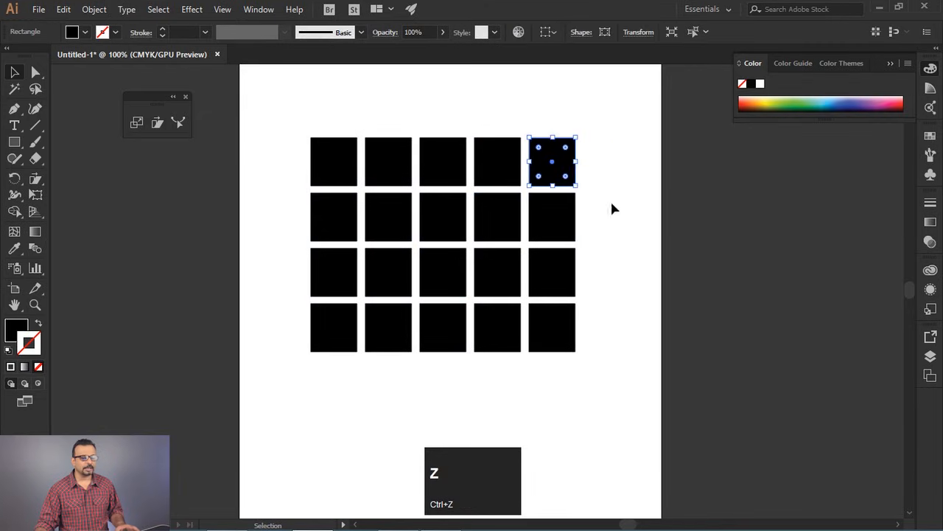
- Try to slant the grid's first row by moving its top anchor points horizontally to the right, and undo the move
click(35, 72)
drag(260, 112, 614, 143)
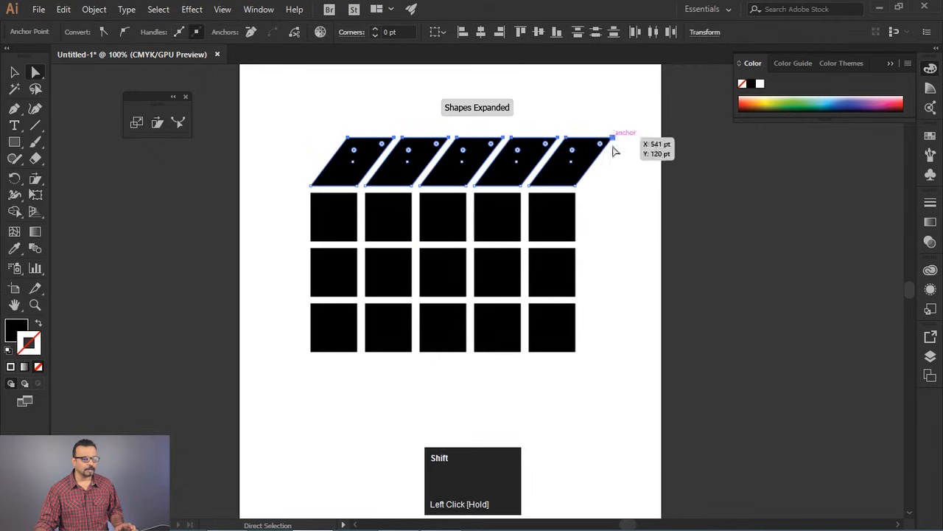
click(613, 221)
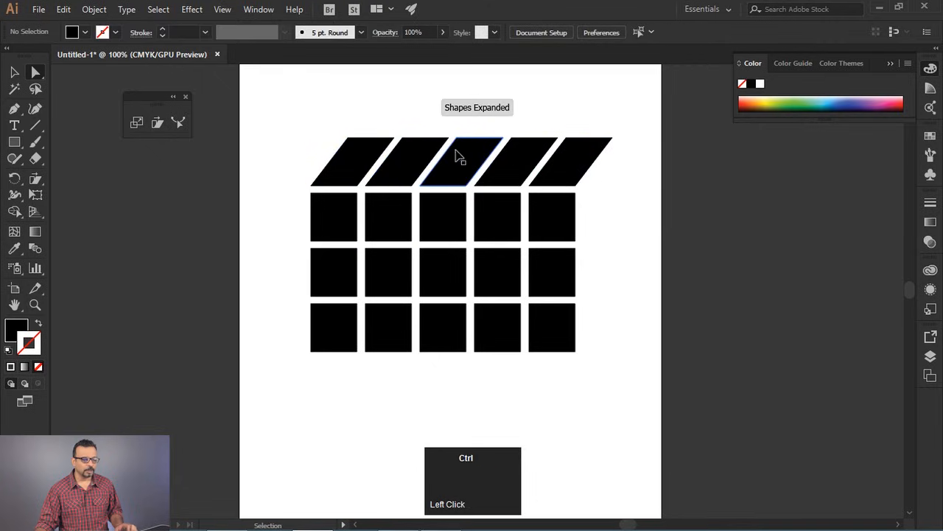
key(ctrl+z)
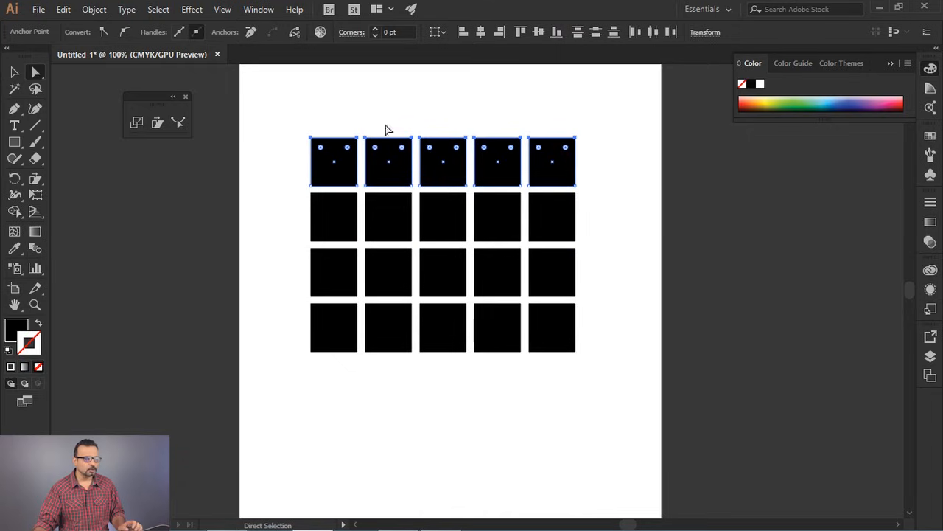
- Try to slant the whole grid of squares to the right with the Shear tool, and undo the shear
drag(287, 115, 636, 387)
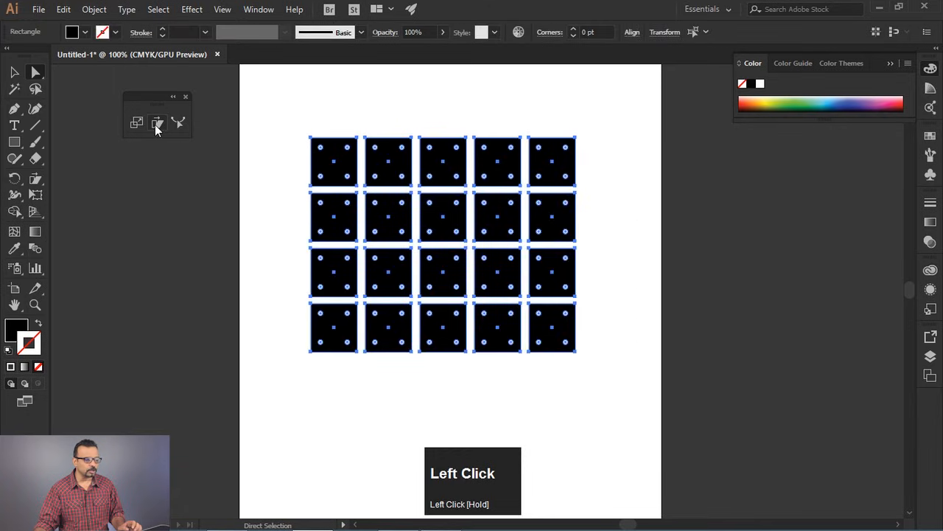
click(158, 123)
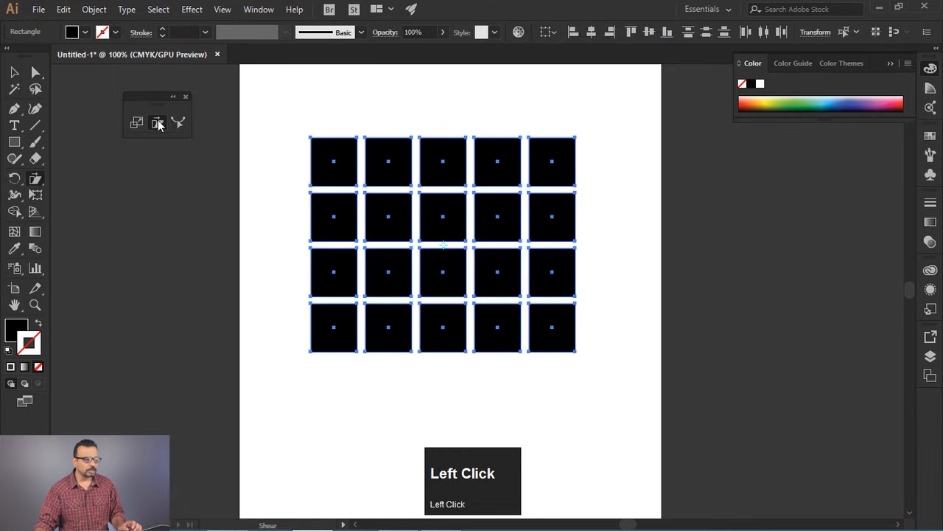
drag(438, 149, 490, 145)
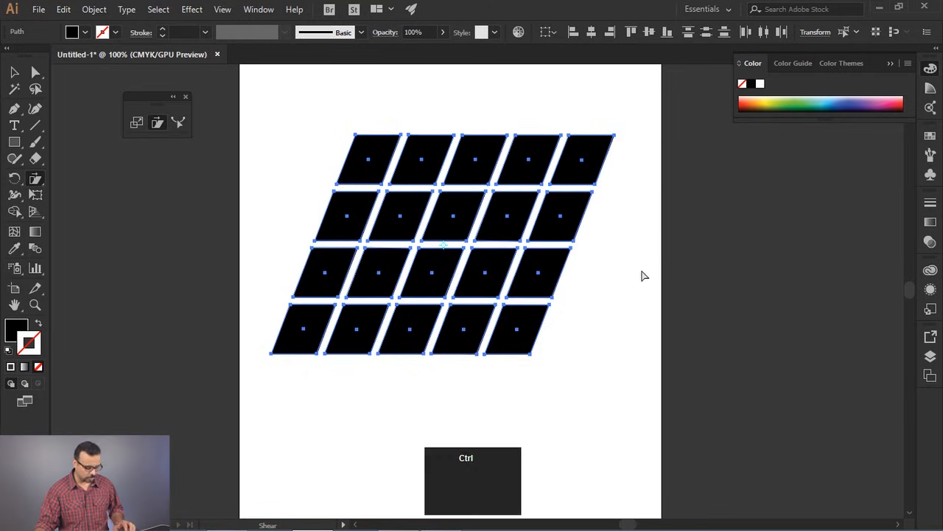
key(ctrl+z)
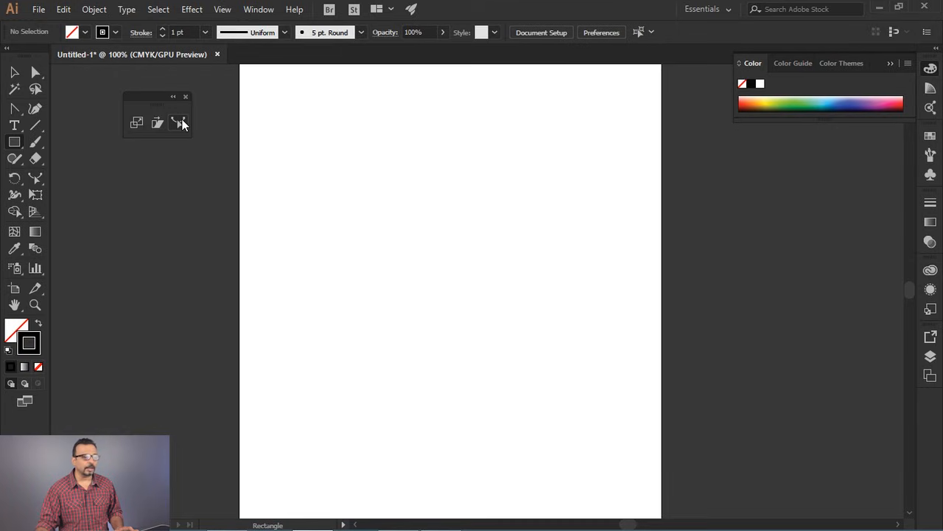
- Draw a tall, narrow rectangle about 72 pt wide and 417 pt high, in the upper middle of the artboard
click(180, 124)
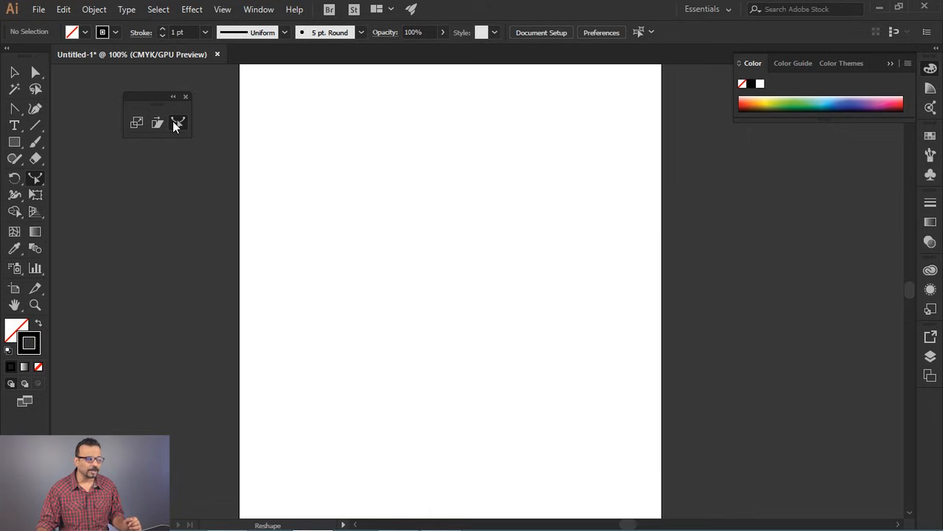
click(15, 145)
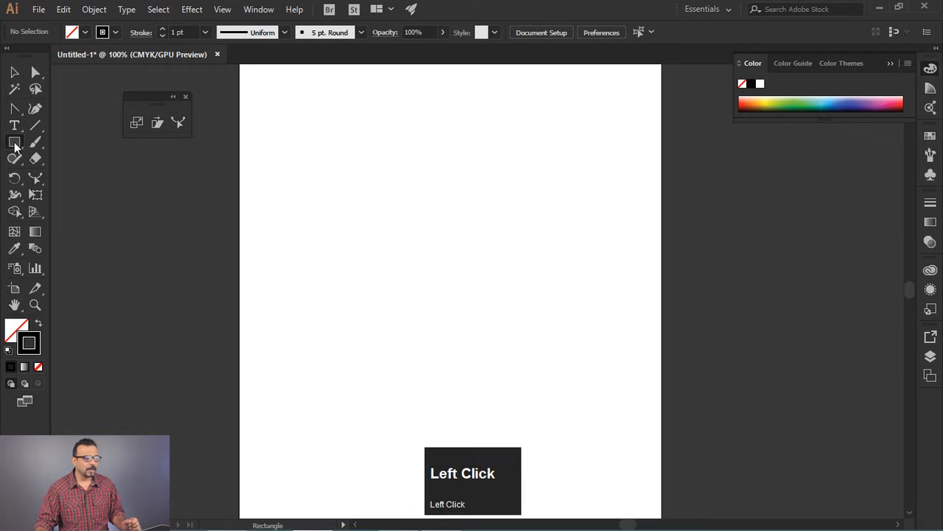
drag(393, 98, 443, 385)
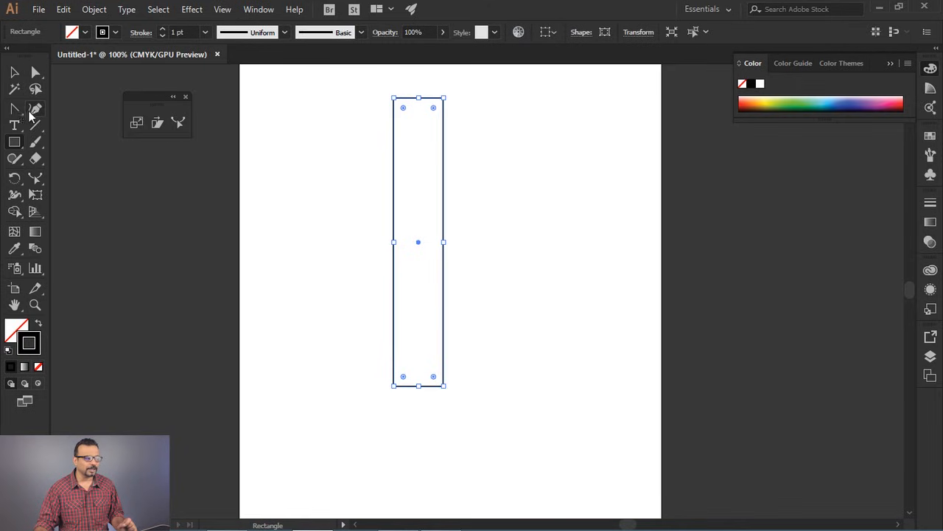
- Try to bulge the rectangle's right edge by adding an anchor point near the top, moving it outward and smoothing it, and undo these edits
click(15, 111)
drag(15, 114, 74, 122)
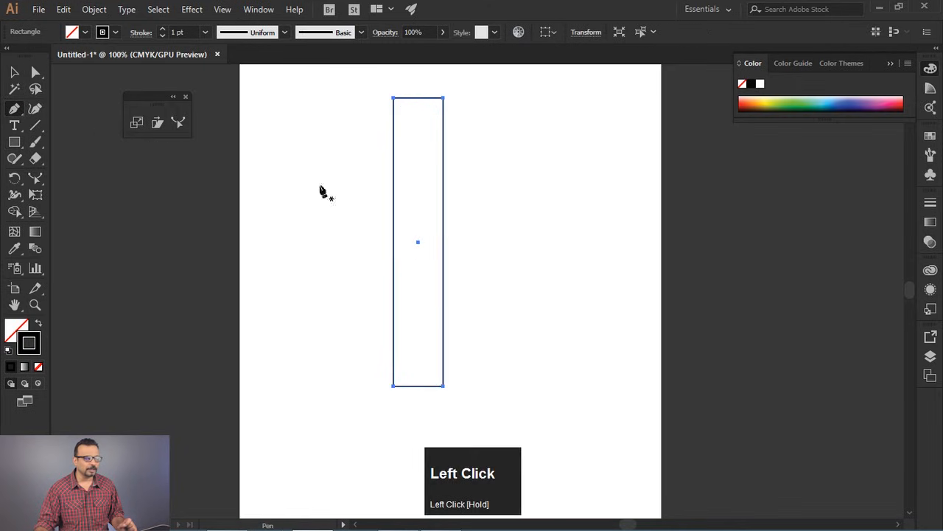
click(443, 149)
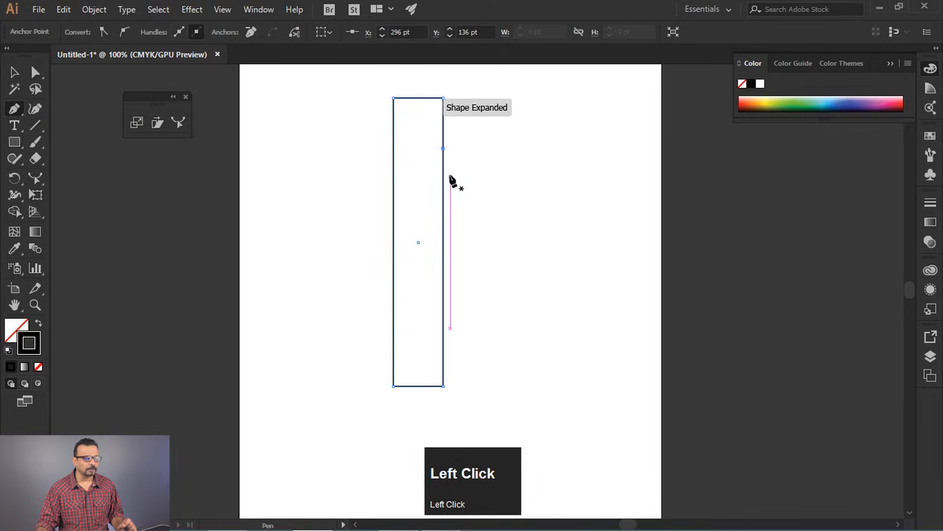
click(35, 74)
drag(443, 148, 469, 146)
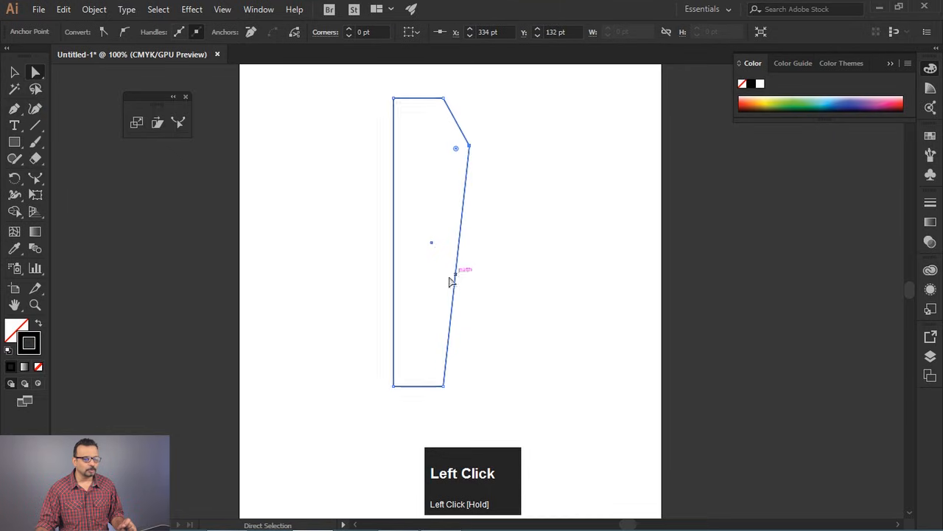
drag(14, 108, 108, 159)
drag(468, 146, 469, 194)
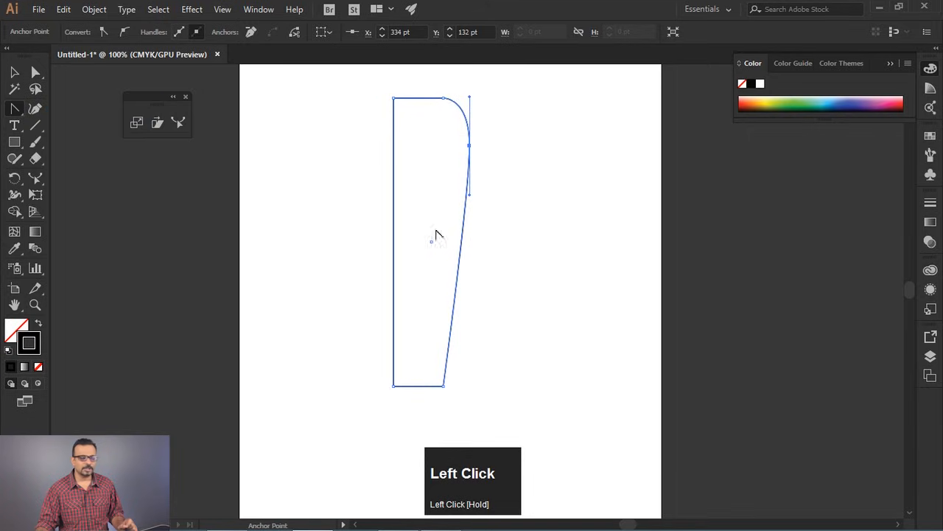
key(ctrl+z)
key(ctrl+z)
key(ctrl+z)
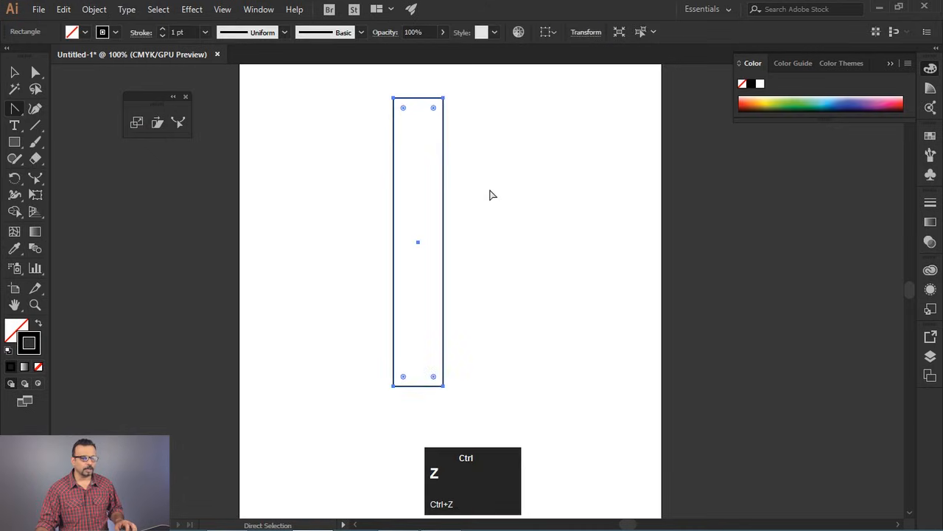
- Select only the rectangle's two long sides and bulge both outward near the top with the Reshape tool
click(35, 74)
drag(467, 129, 420, 189)
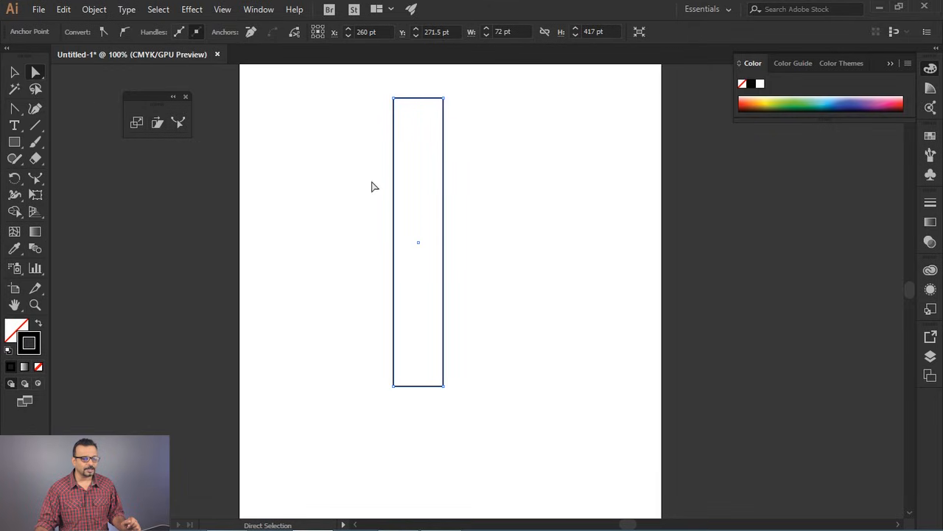
drag(461, 134, 422, 179)
click(176, 123)
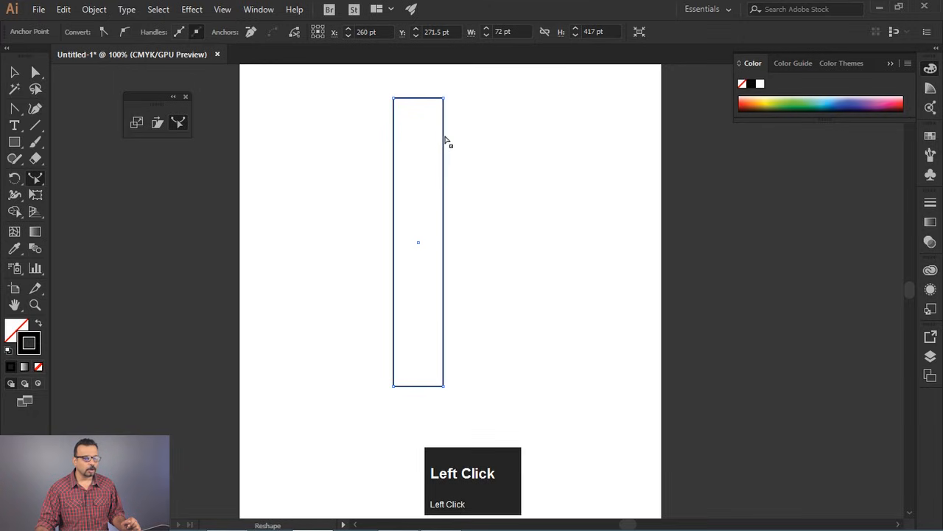
drag(444, 140, 469, 139)
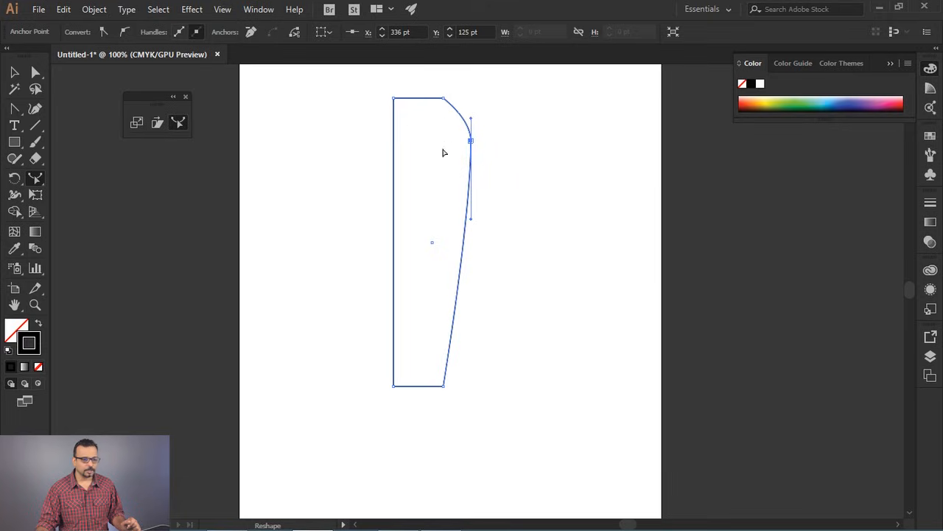
drag(394, 148, 368, 144)
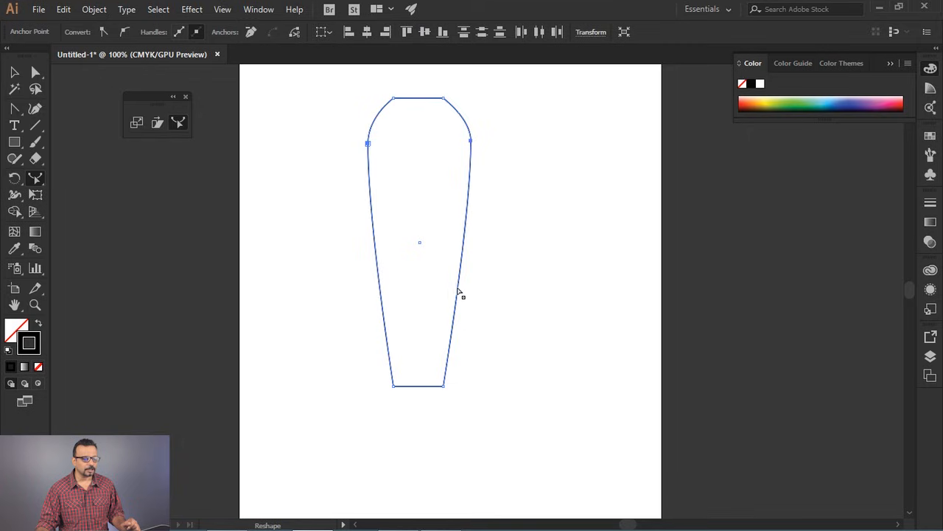
- Pinch the lower part of both long sides inward with the Reshape tool and deselect the shape
drag(459, 290, 440, 287)
drag(381, 293, 399, 288)
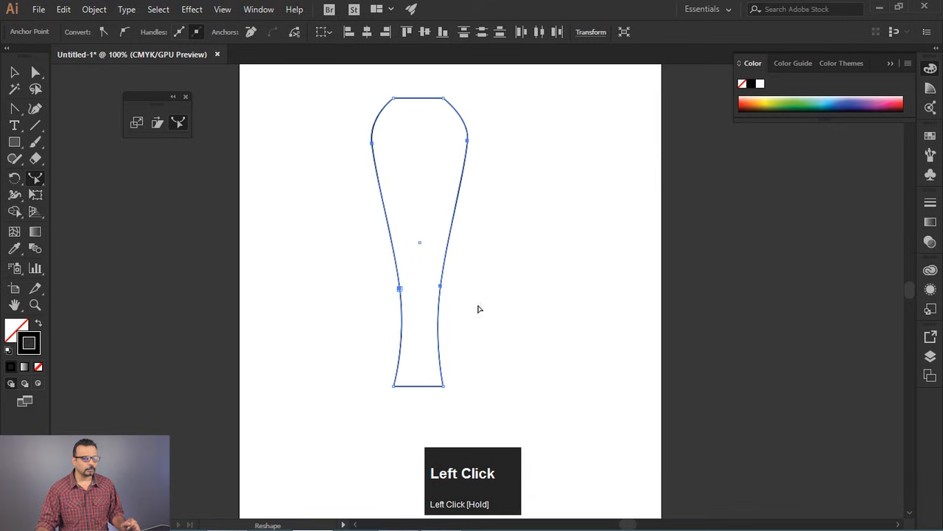
click(14, 71)
click(486, 133)
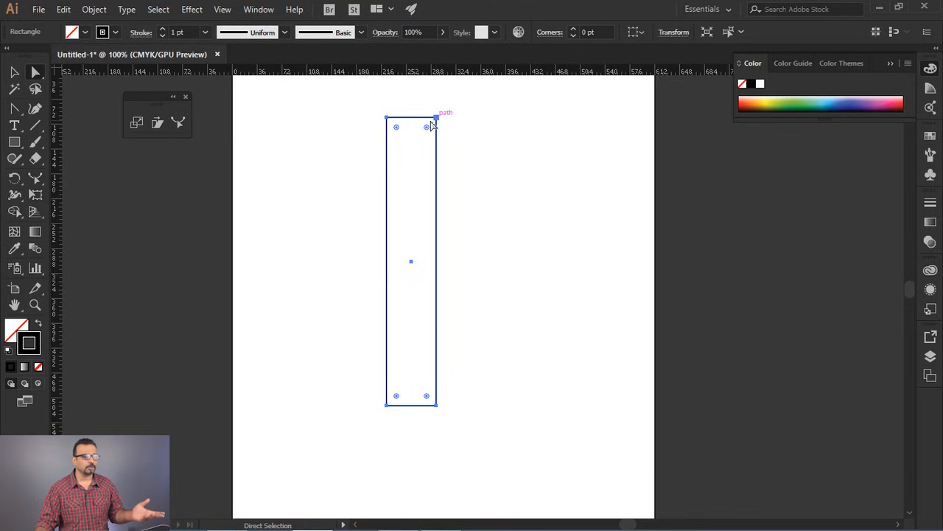
- Try the Reshape tool on the right side of a fully selected rectangle, and undo the change
click(178, 123)
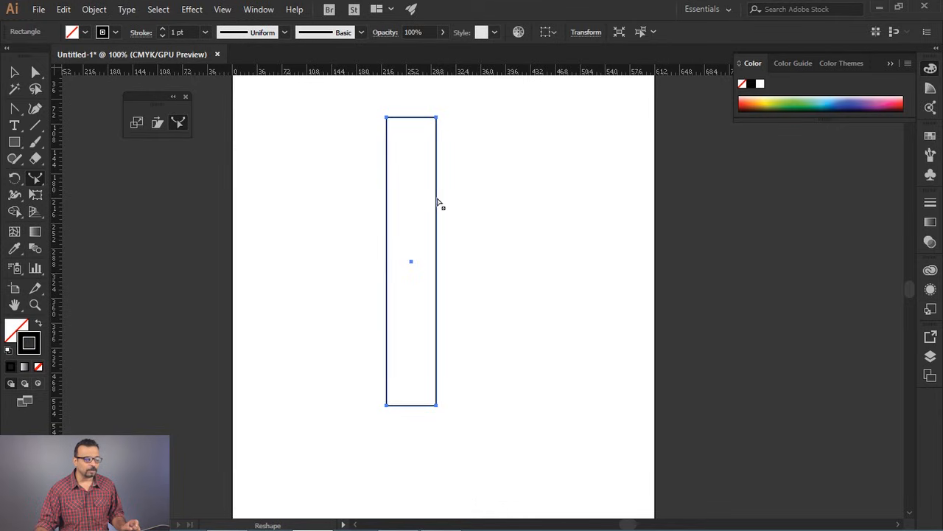
mouse_move(436, 204)
mouse_down()
mouse_move(496, 195)
mouse_move(464, 219)
mouse_move(494, 206)
mouse_move(445, 209)
mouse_up()
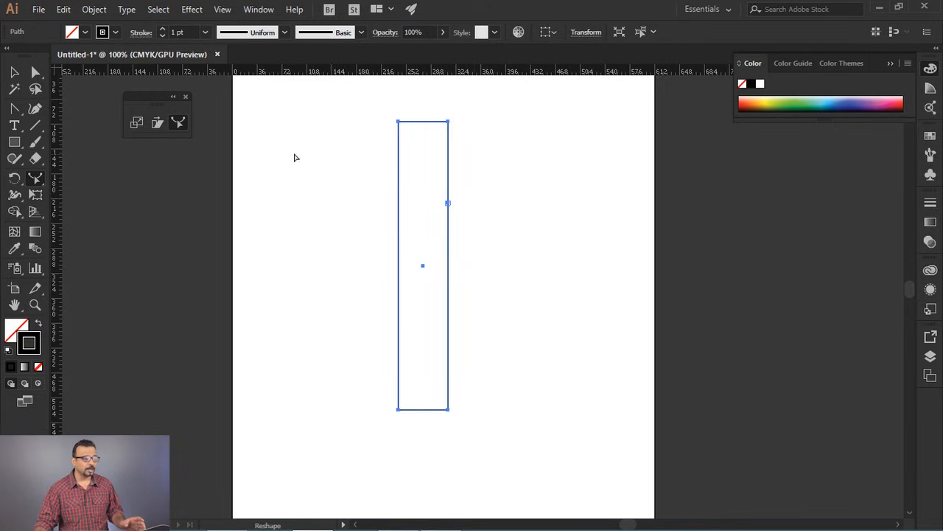
click(35, 71)
key(ctrl+z)
- Draw another tall, narrow rectangle in the middle of the artboard and select only its two long sides
drag(398, 114, 443, 386)
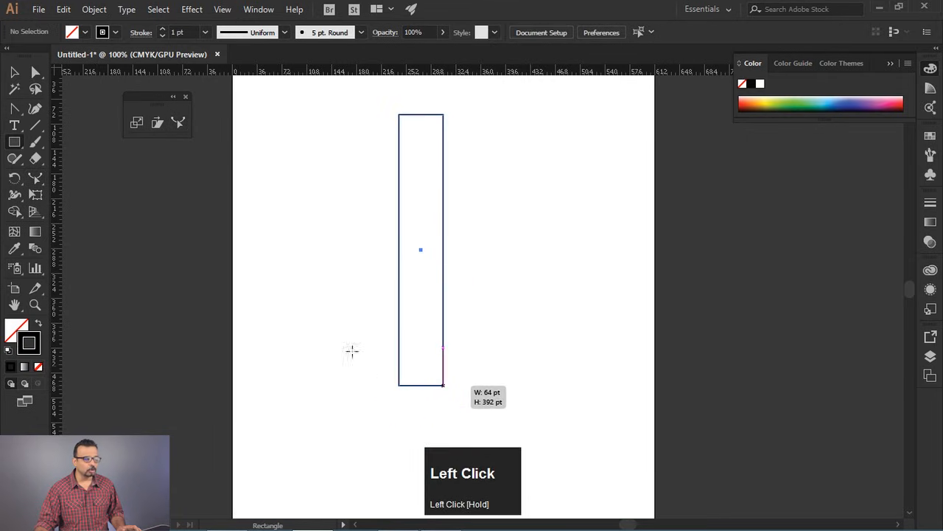
click(35, 72)
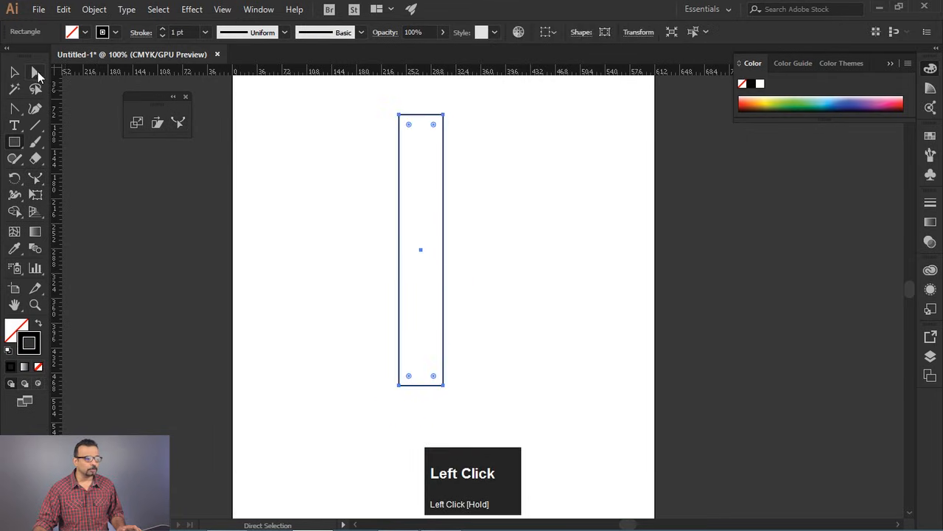
drag(461, 150, 431, 225)
- Reshape both long sides into an S-curve, bending the upper part to the right and the lower part to the left
click(177, 122)
drag(444, 171, 467, 157)
drag(401, 177, 424, 169)
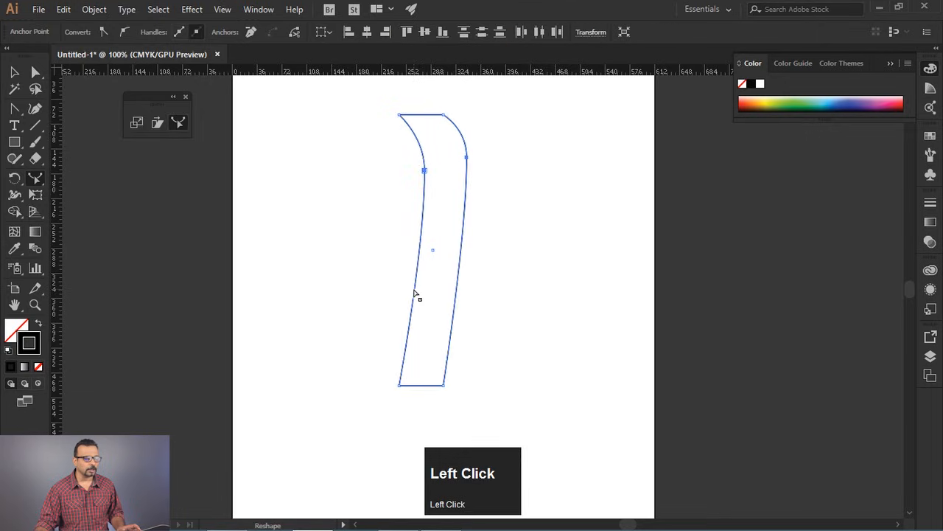
drag(415, 294, 390, 292)
drag(456, 302, 417, 294)
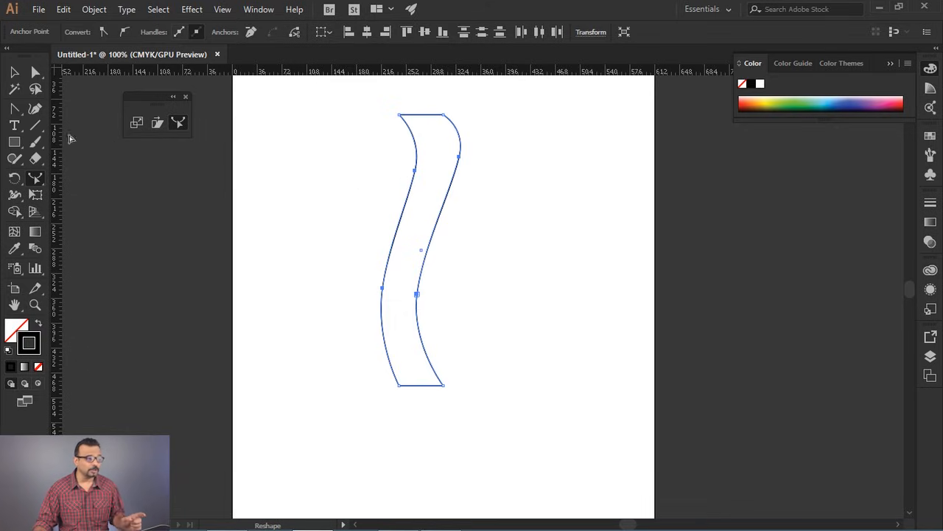
- Delete the S-shaped path and draw a new tall, narrow rectangle in the left half of the artboard
click(16, 73)
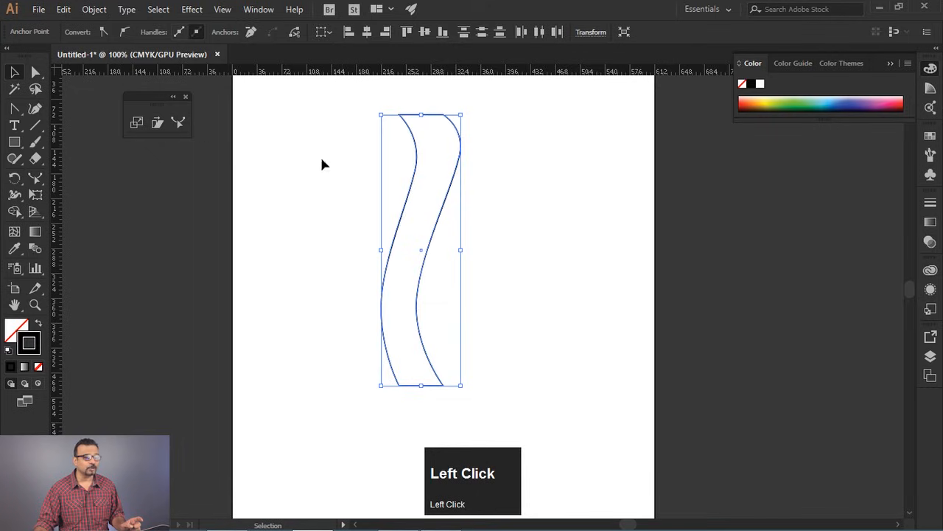
drag(392, 173, 522, 357)
key(Delete)
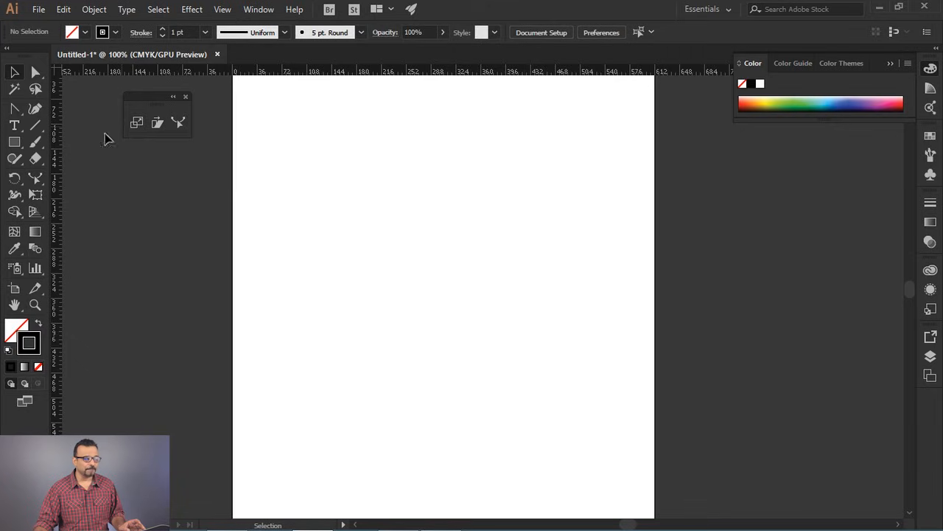
click(14, 142)
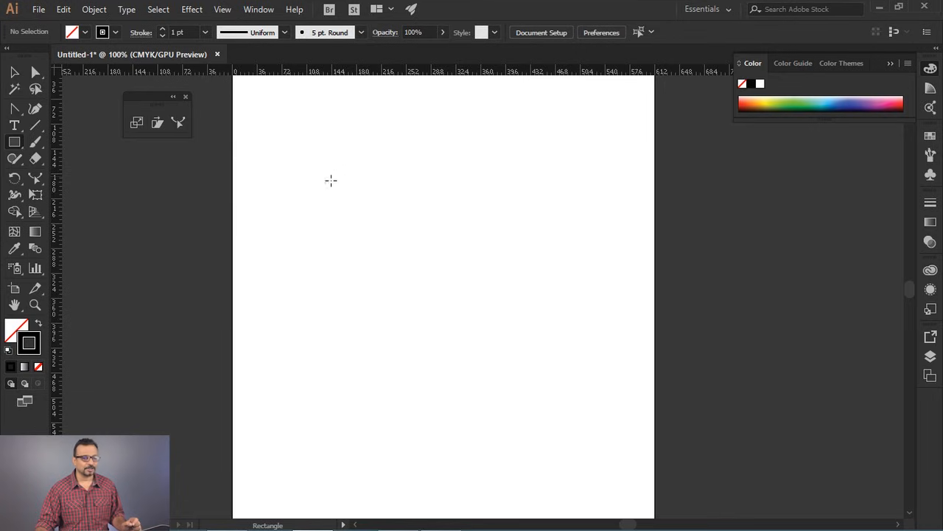
drag(321, 134, 359, 384)
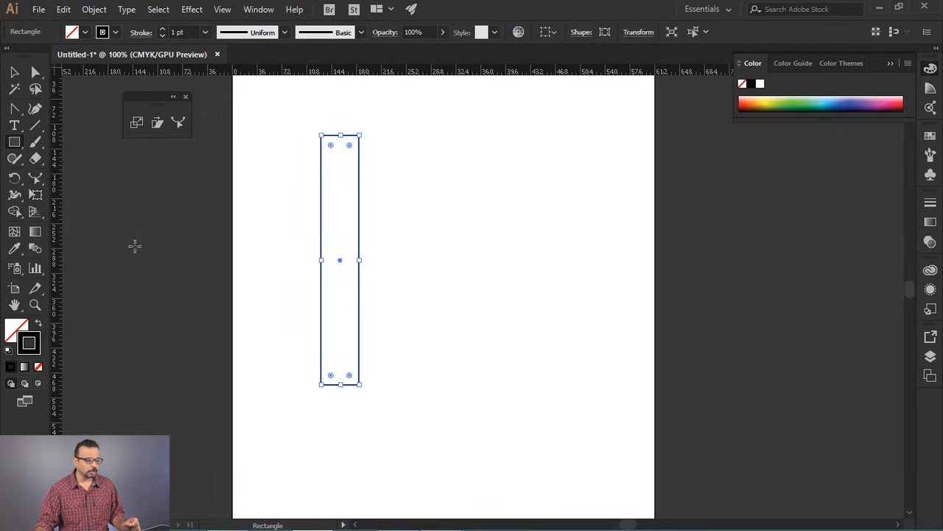
- Switch to the Colors workspace and fill the rectangle with the dark brown swatch (C=55 M=60 Y=65 K=40)
click(35, 329)
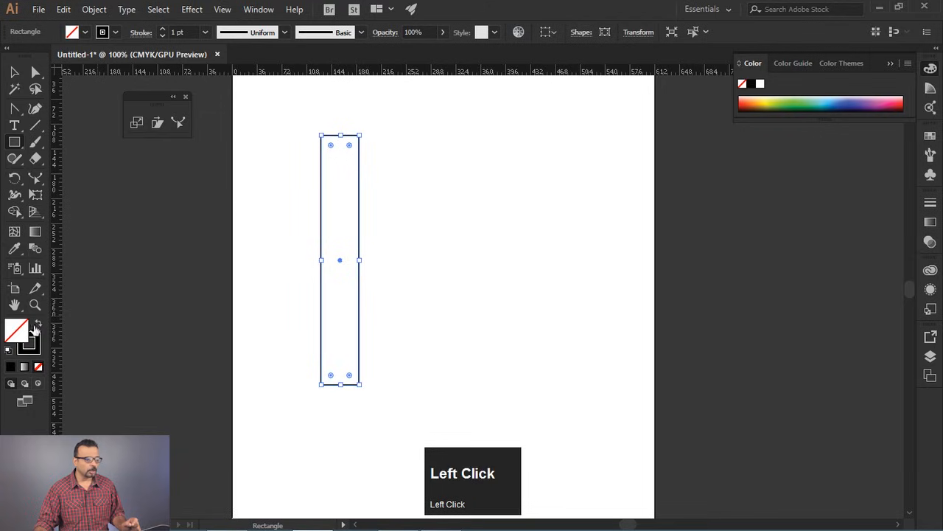
click(930, 223)
click(259, 9)
mouse_move(324, 69)
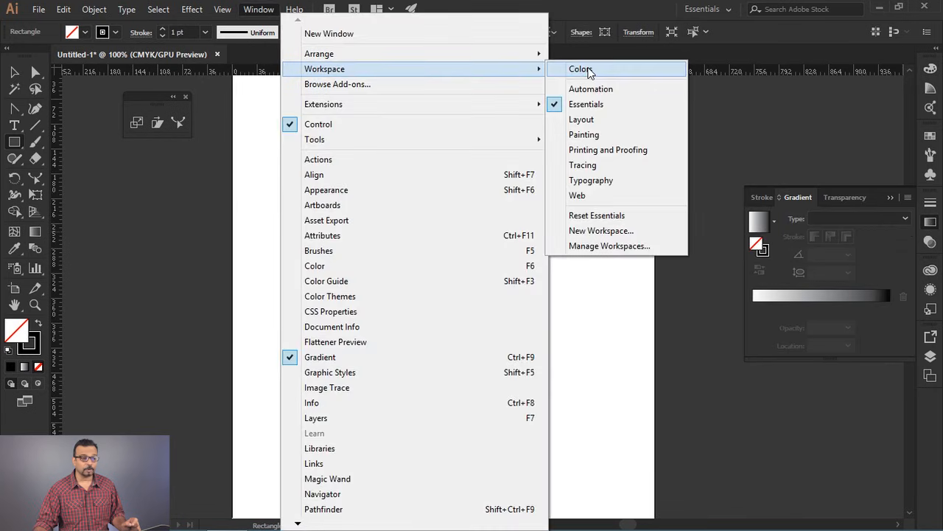
click(588, 69)
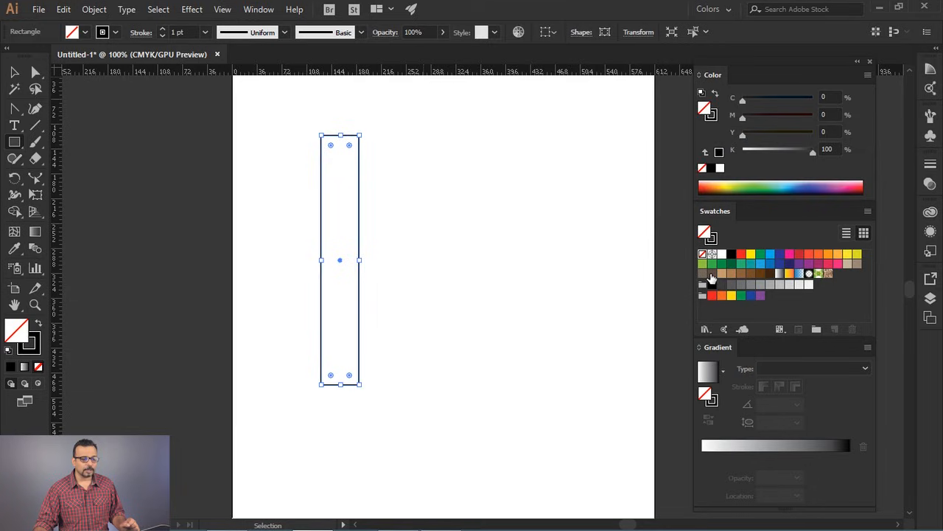
drag(712, 276, 353, 218)
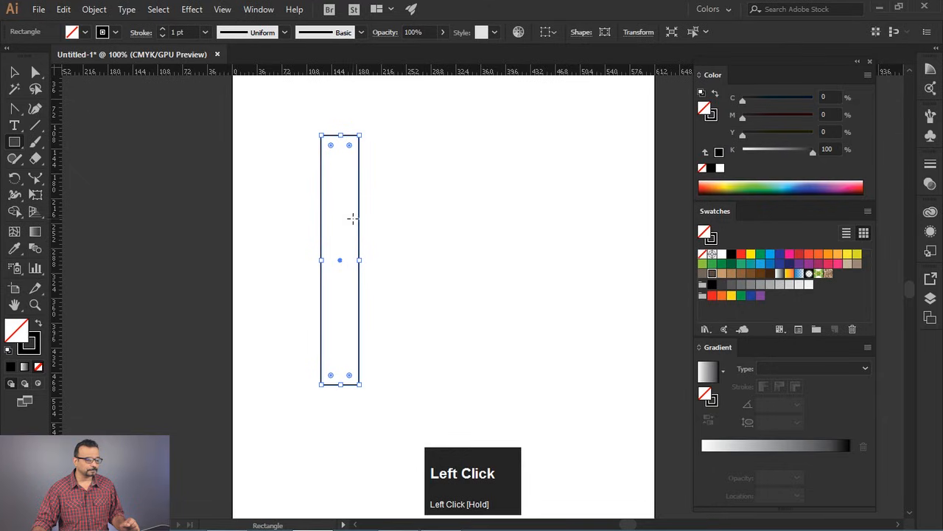
click(712, 274)
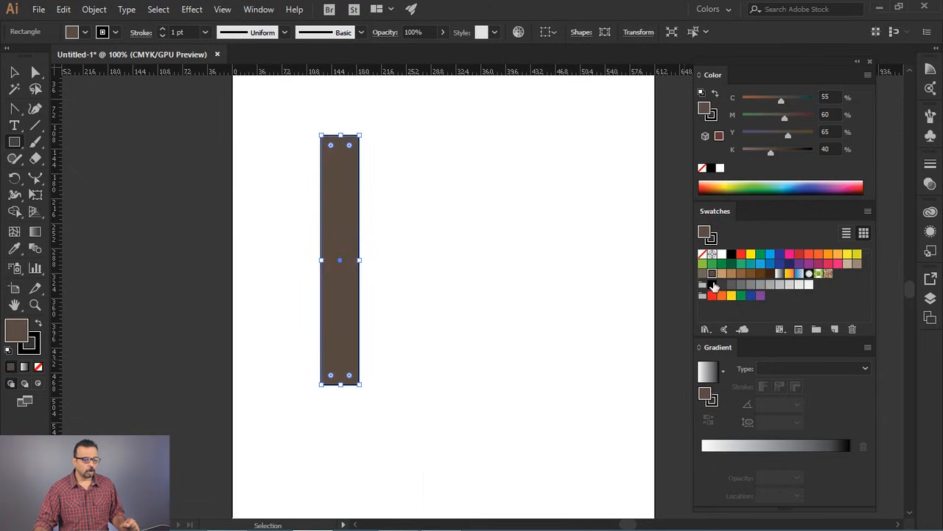
- Build a linear gradient fill with the dark brown at both ends and at a stop near 26%, and switch the color sliders to HSB
drag(715, 278, 754, 457)
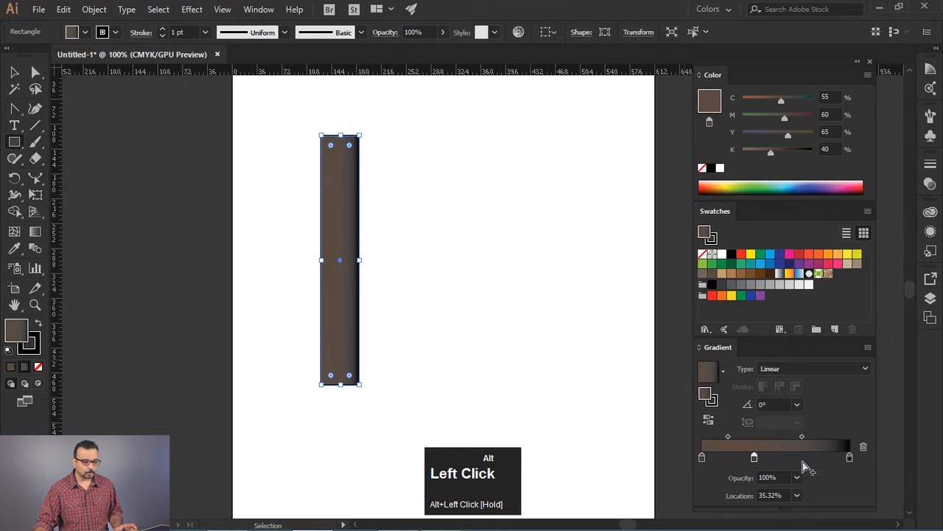
drag(855, 462, 849, 470)
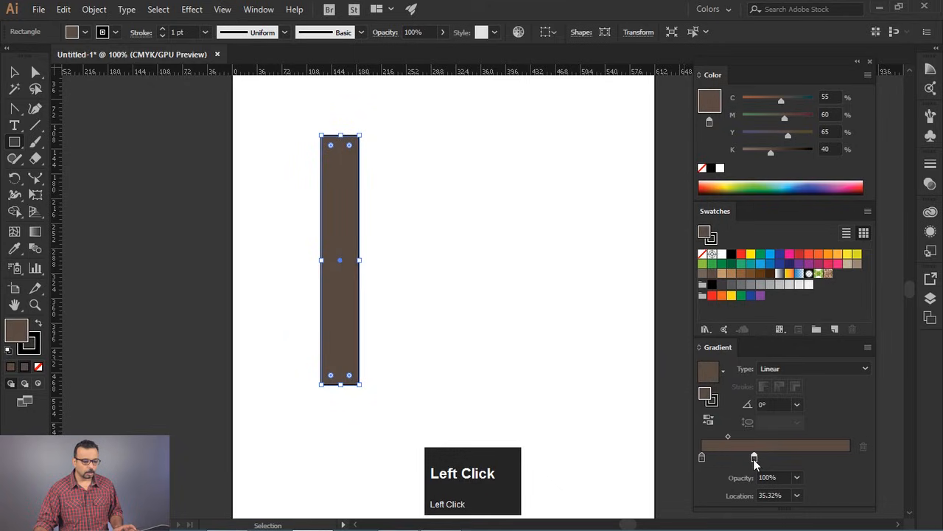
drag(756, 459, 740, 462)
click(868, 73)
click(766, 130)
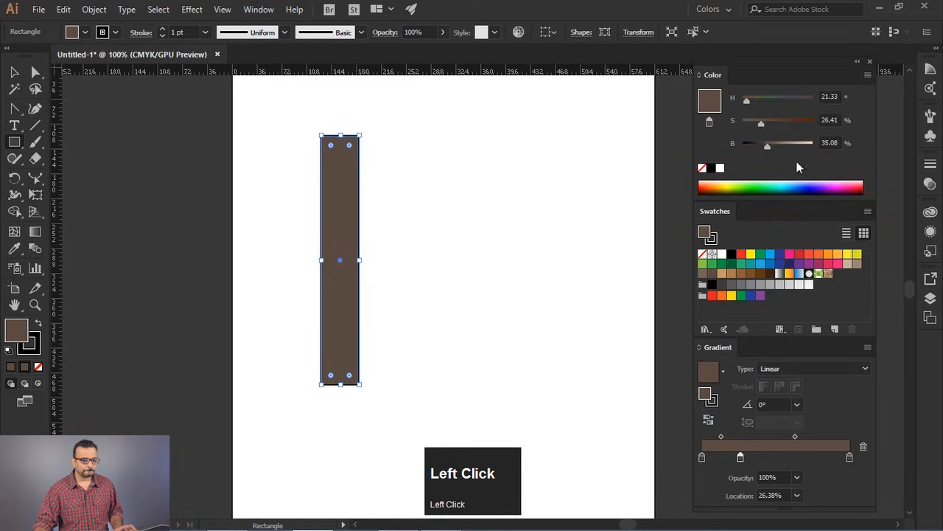
- Brighten the gradient's middle stop to 55% and move it to the 52.06% location, adjusting the midpoints around it
drag(768, 145, 781, 144)
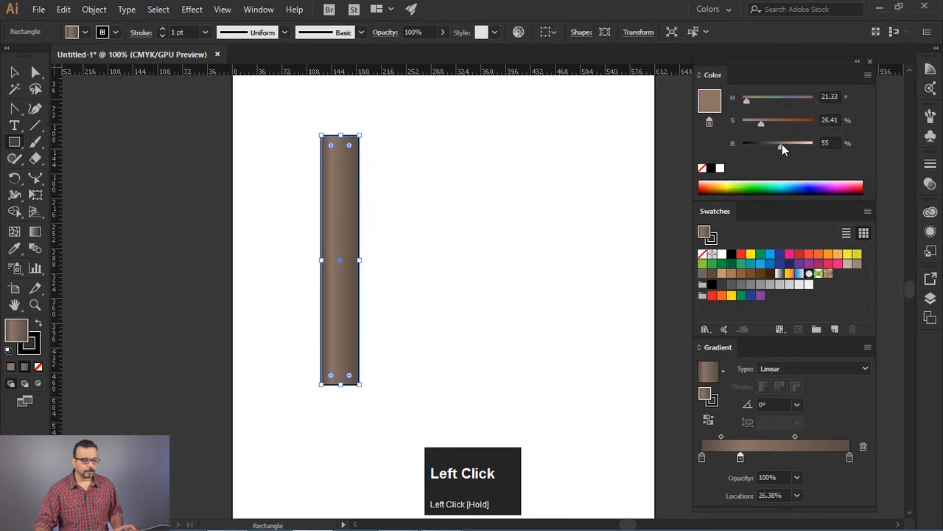
drag(740, 459, 723, 439)
drag(811, 438, 823, 437)
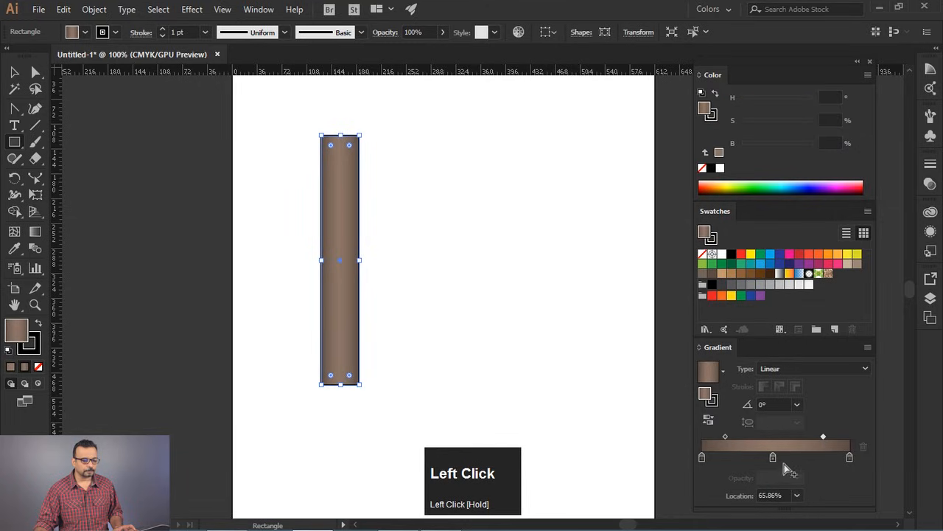
drag(773, 457, 779, 458)
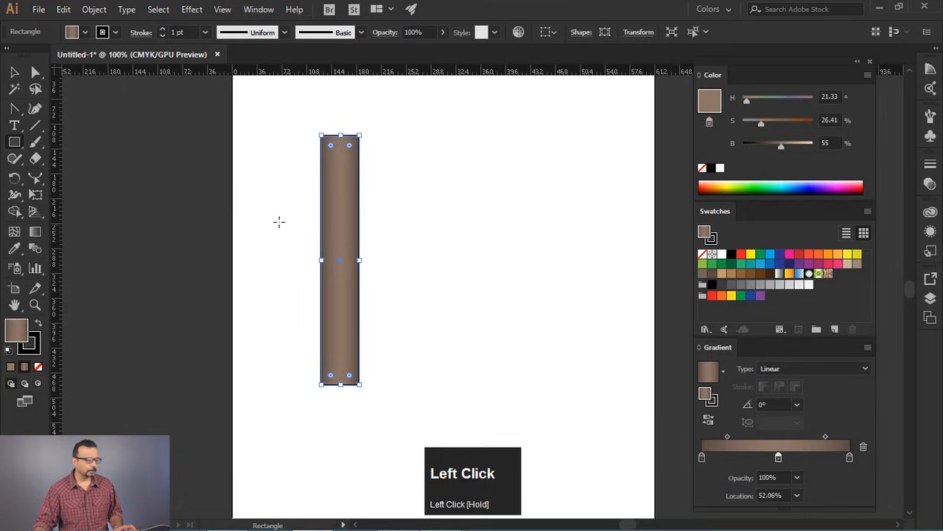
- Remove the rectangle's stroke and move the rectangle down and slightly right on the artboard
click(34, 349)
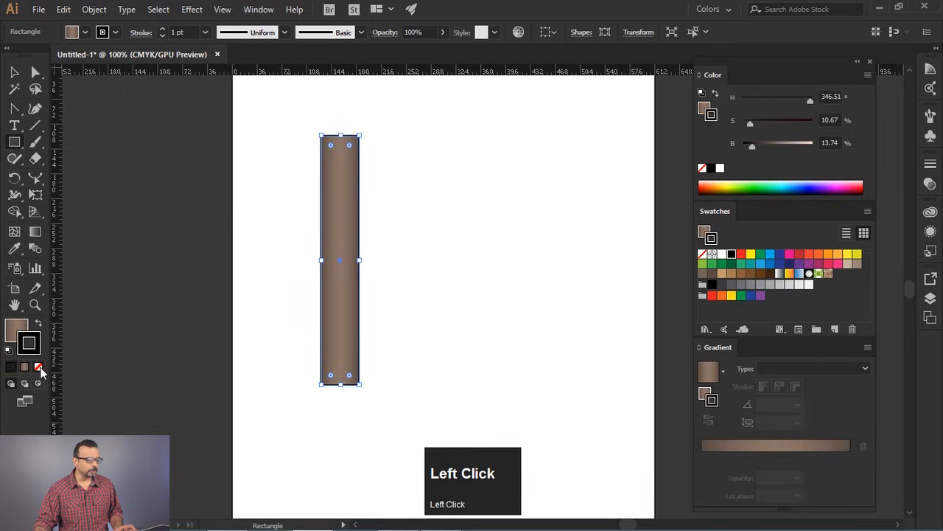
click(38, 366)
click(13, 73)
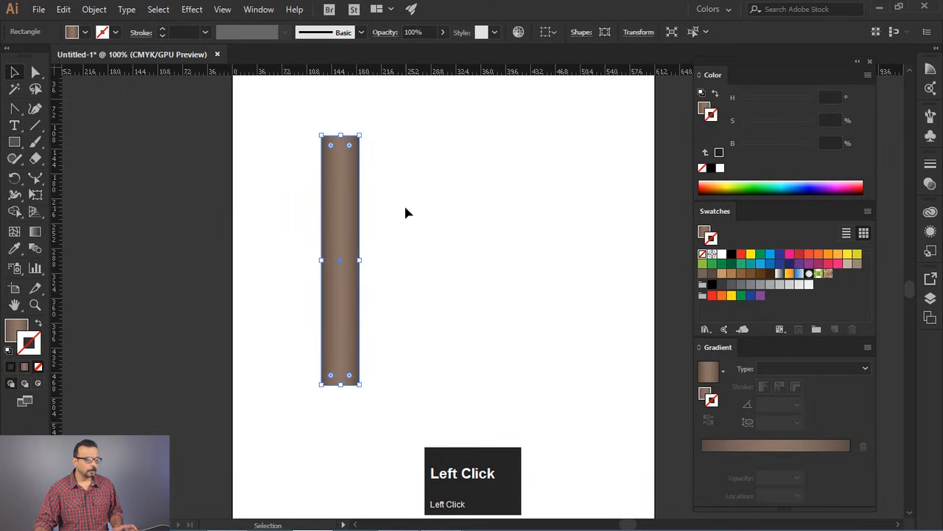
click(406, 210)
drag(337, 179, 360, 237)
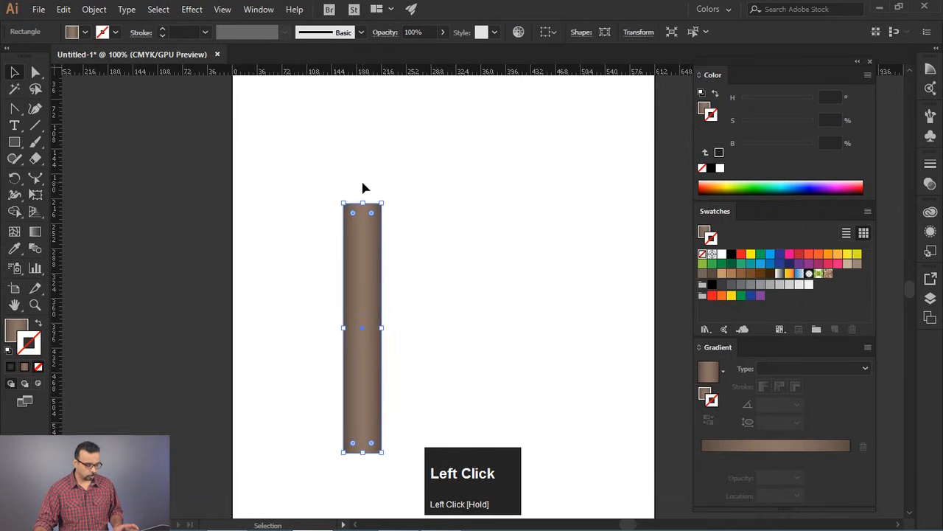
- Draw a shorter, wider rectangle resting on the upper end of the tall rectangle, overhanging it on both sides
alt+scroll(363, 184, up, 4)
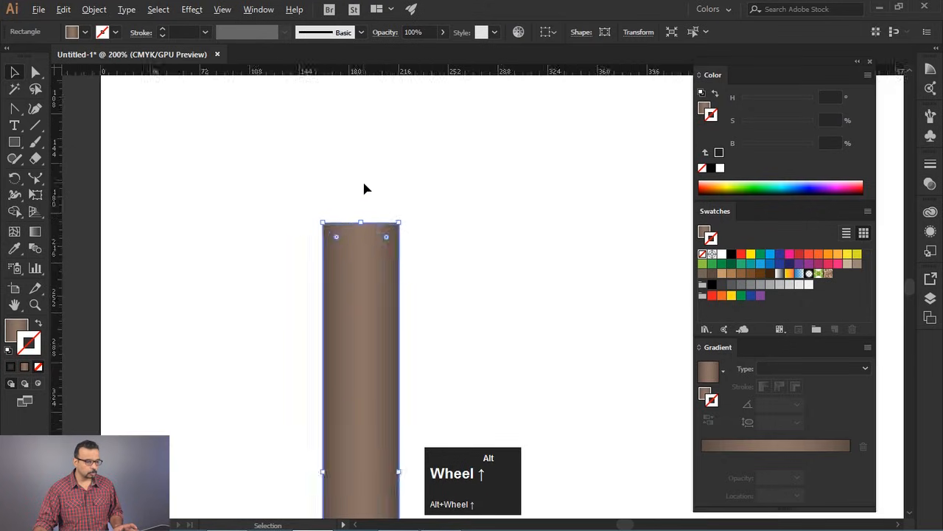
click(15, 141)
drag(233, 186, 482, 263)
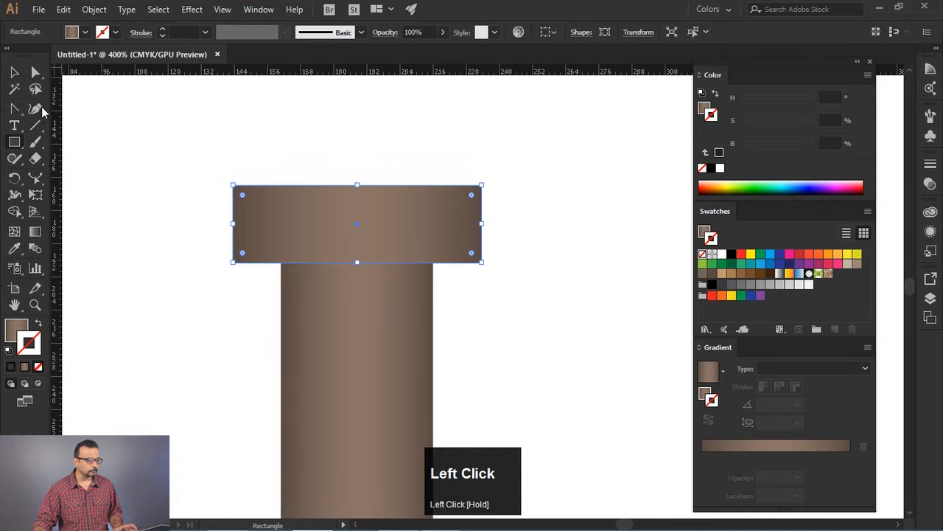
- Select the tall shaft and the wide cap rectangle and align them to each other's horizontal centers
click(15, 74)
drag(322, 138, 435, 339)
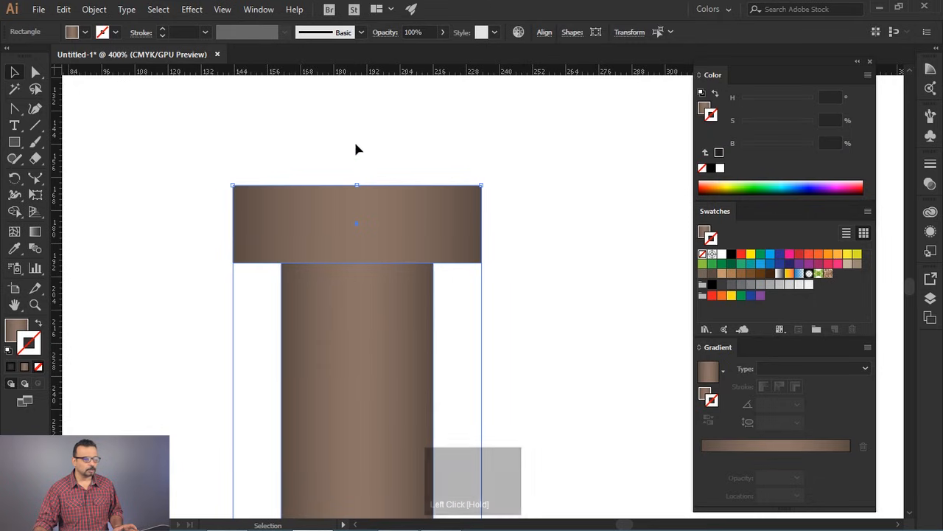
click(259, 9)
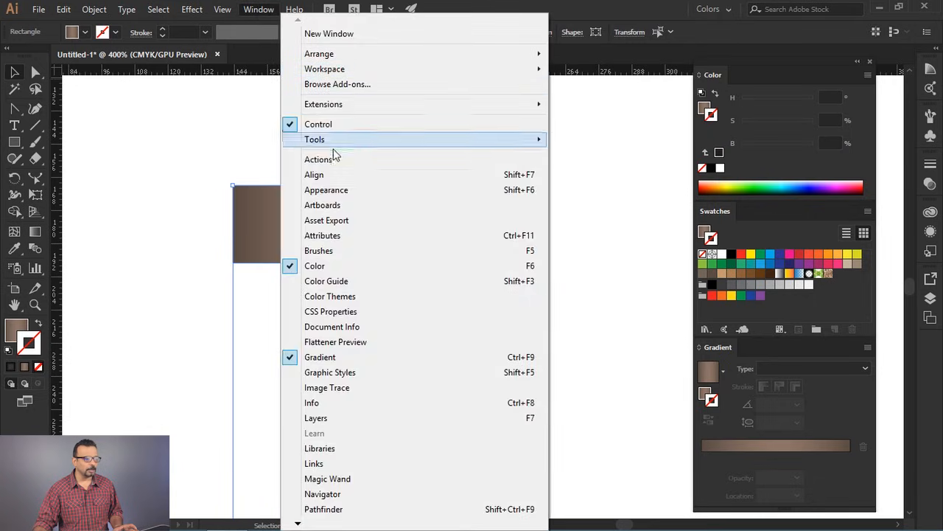
click(343, 175)
drag(612, 77, 620, 180)
click(545, 231)
click(463, 317)
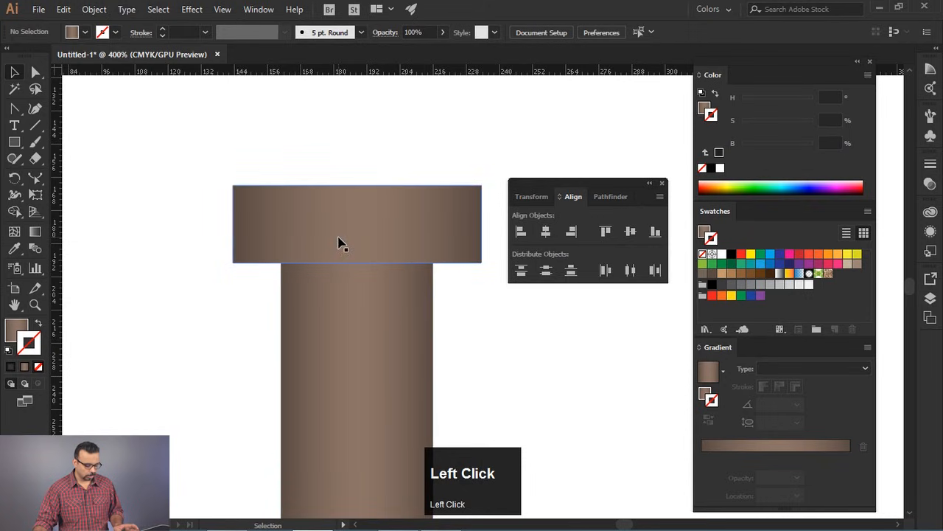
- Duplicate the cap rectangle directly above itself and widen the copy evenly on both sides to form a second tier
drag(344, 255, 362, 168)
key(ctrl+z)
drag(482, 147, 517, 147)
- Duplicate the second tier directly above it and widen the copy symmetrically to form a third, widest tier
key(space)
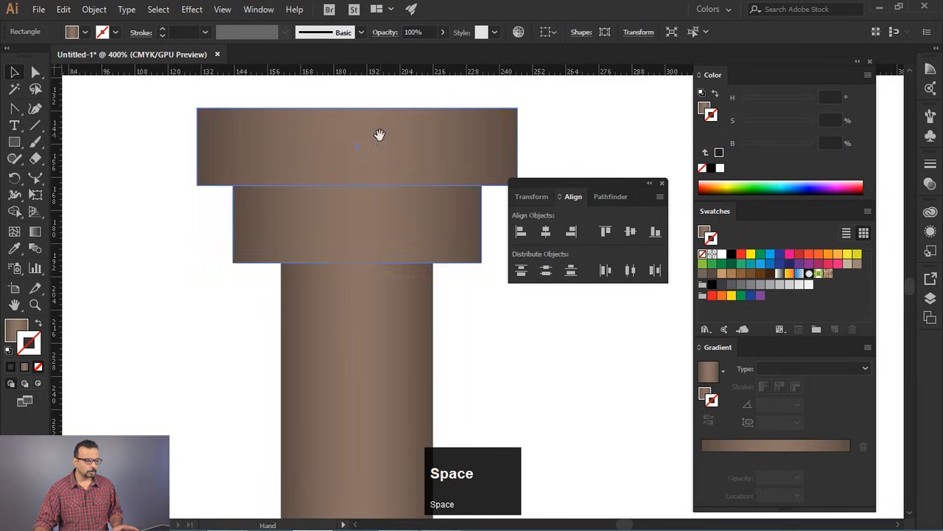
drag(379, 135, 346, 251)
drag(358, 292, 368, 215)
drag(483, 194, 566, 301)
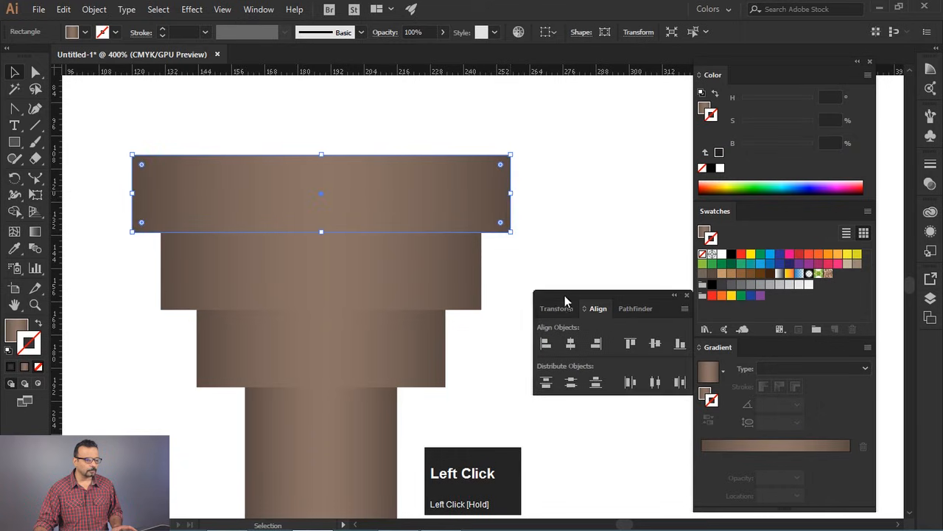
click(532, 251)
- Draw a thin gradient-filled strip across the full width of the middle tier, just beneath the widest tier
scroll(472, 250, down, 6)
click(497, 271)
scroll(394, 217, up, 5)
drag(429, 240, 249, 144)
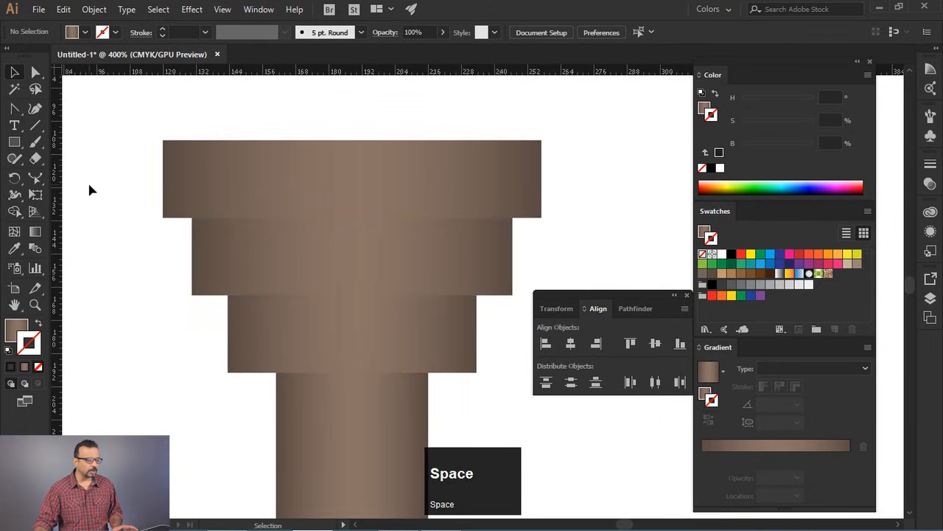
click(14, 142)
drag(193, 218, 513, 235)
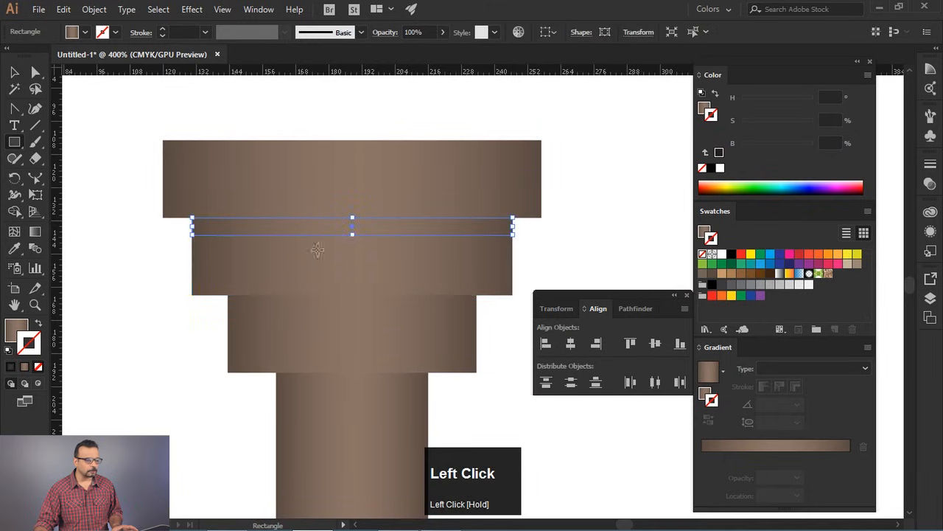
click(706, 233)
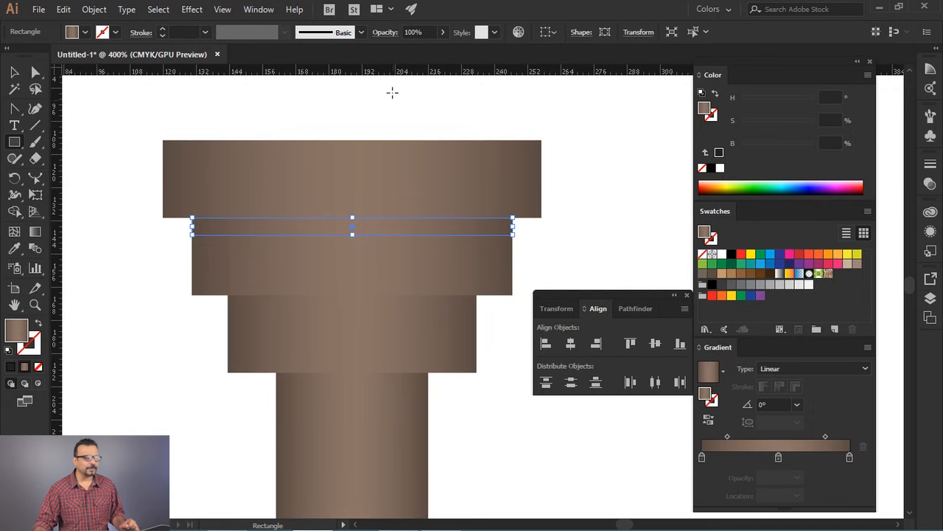
- Show the Transparency settings and place them above the Align settings, clear of the color controls
click(259, 8)
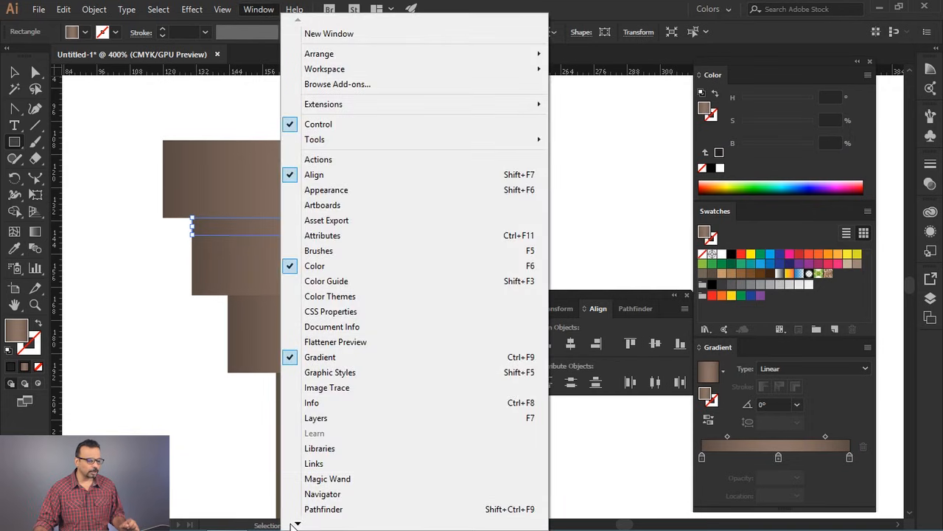
mouse_move(297, 523)
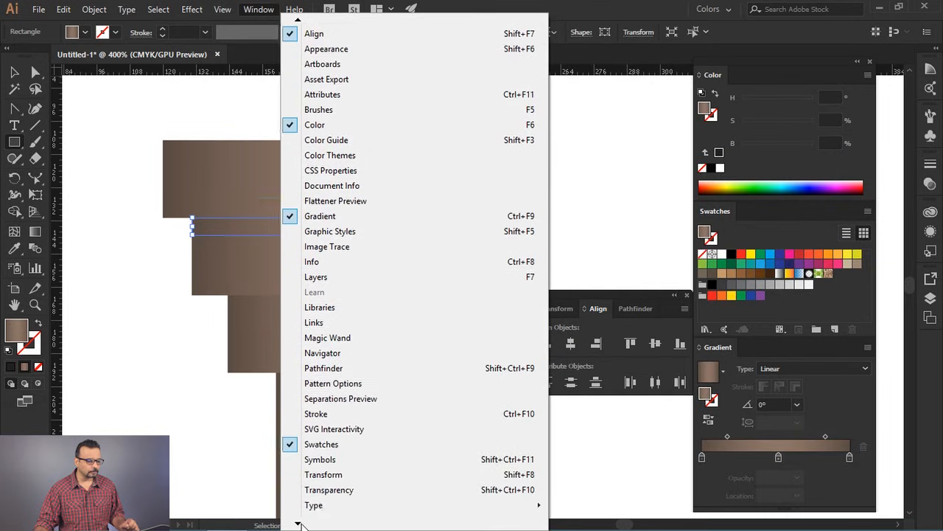
click(337, 384)
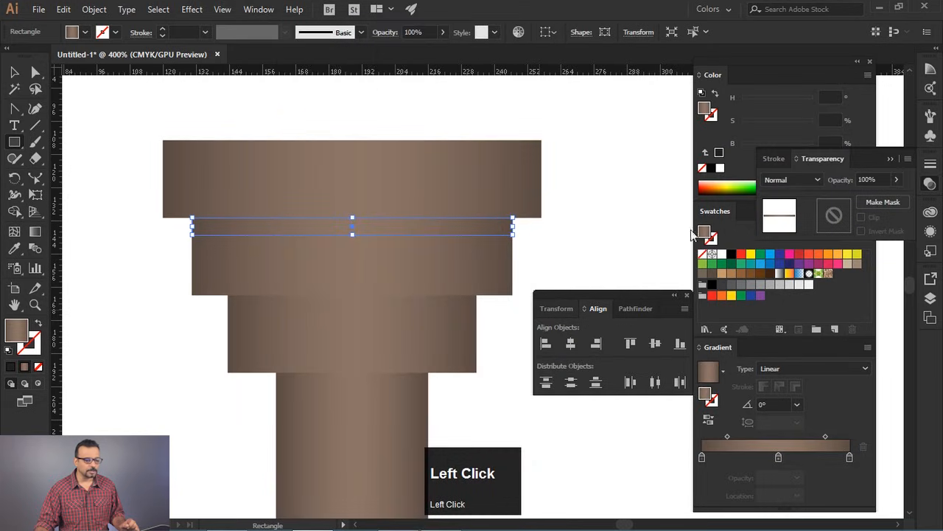
drag(865, 159, 645, 98)
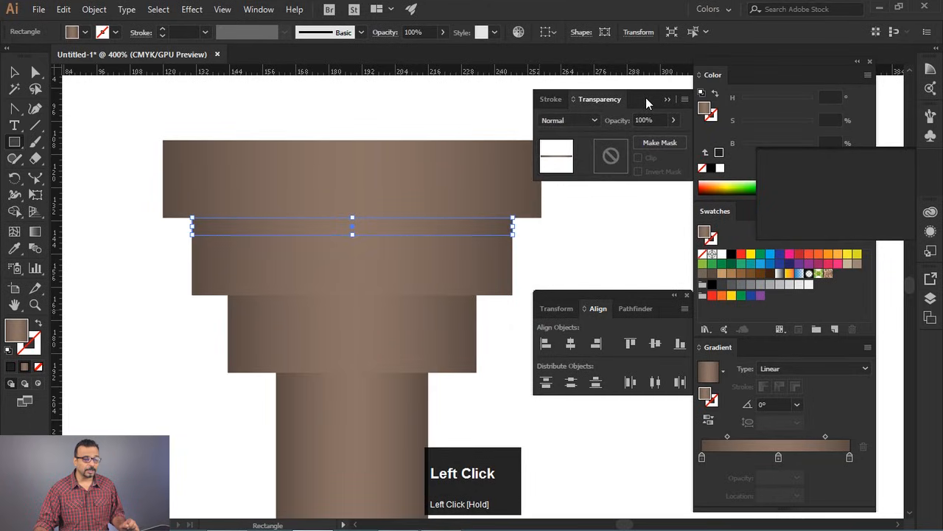
click(16, 74)
drag(248, 227, 103, 257)
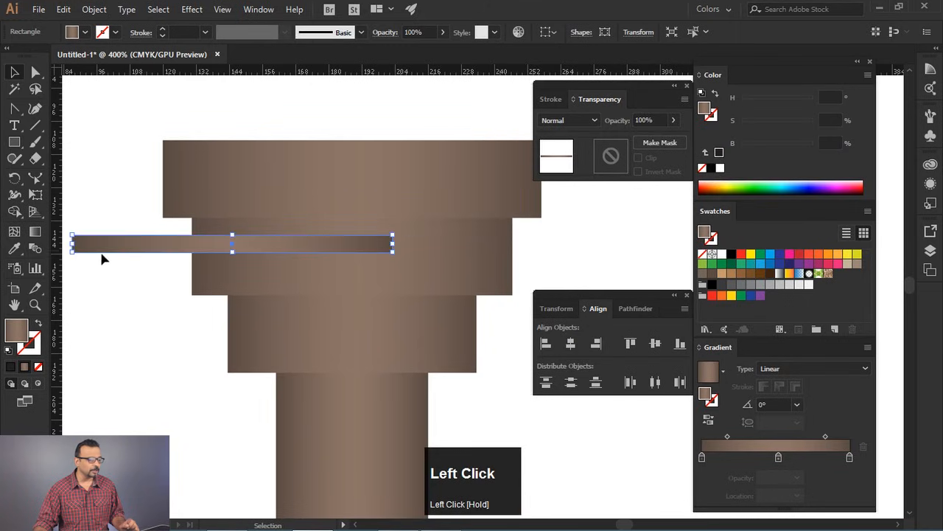
key(ctrl+z)
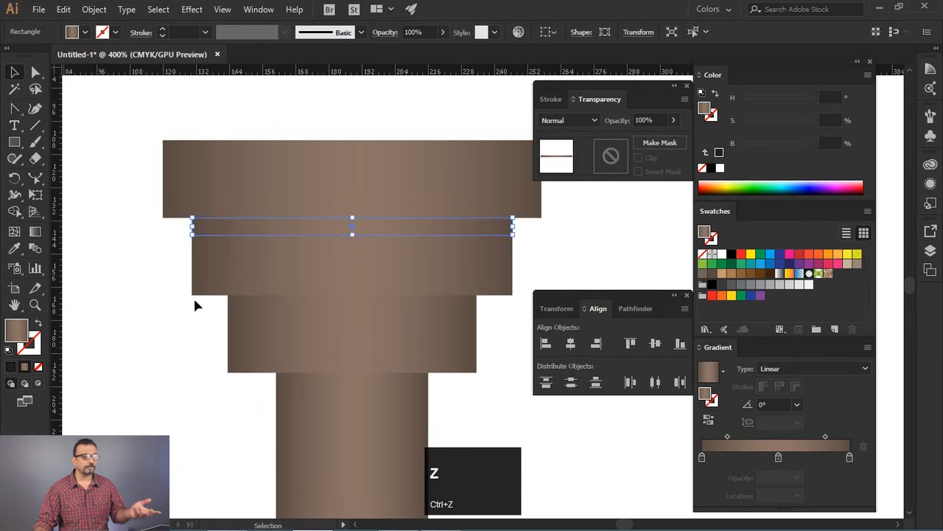
- Reduce the thin strip's height and turn it into a shadow with the Multiply blend mode at 43% opacity
drag(357, 234, 358, 228)
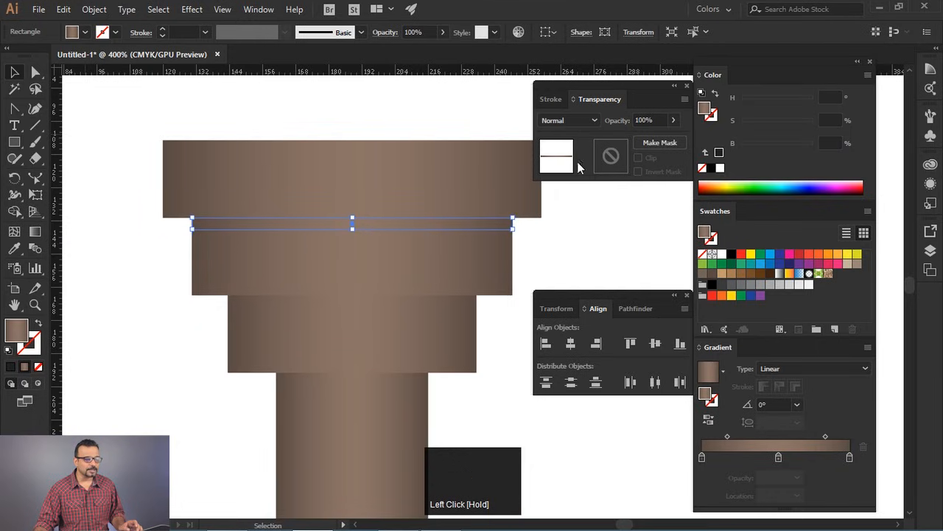
click(574, 118)
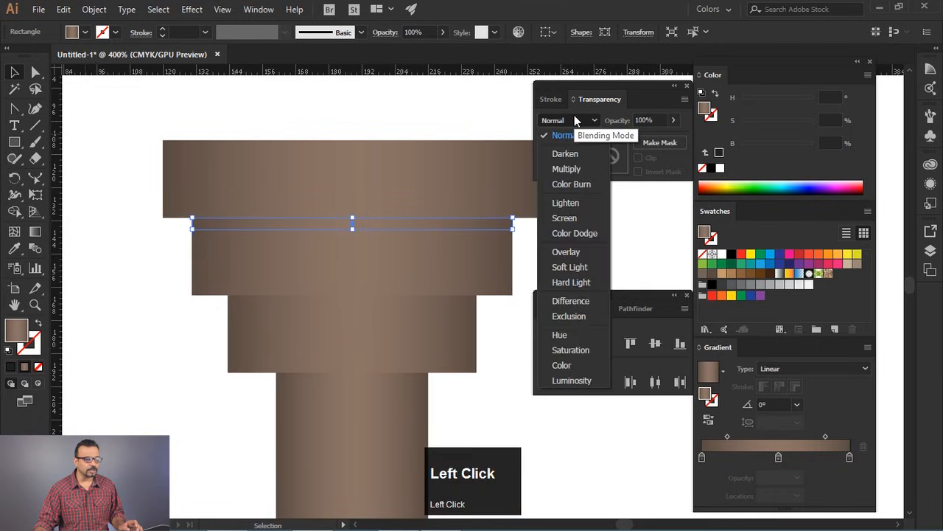
click(566, 170)
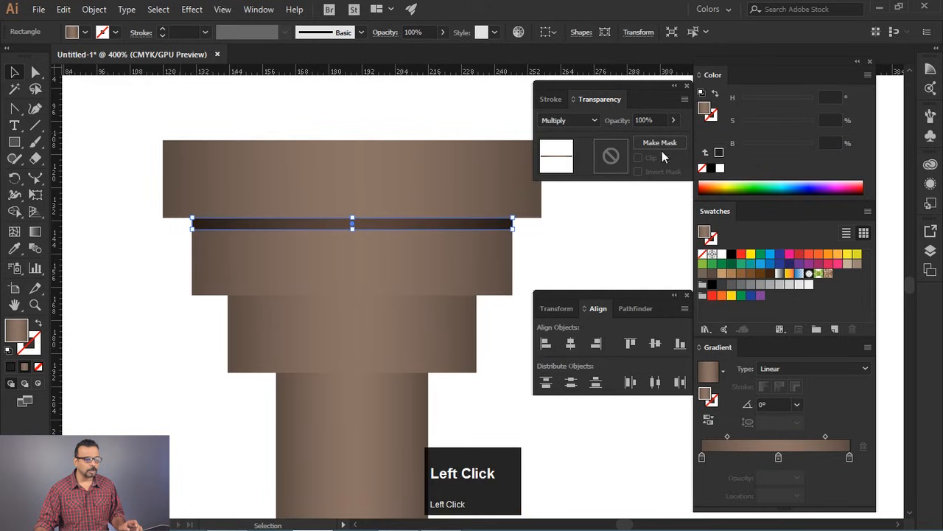
drag(667, 141, 642, 141)
click(586, 265)
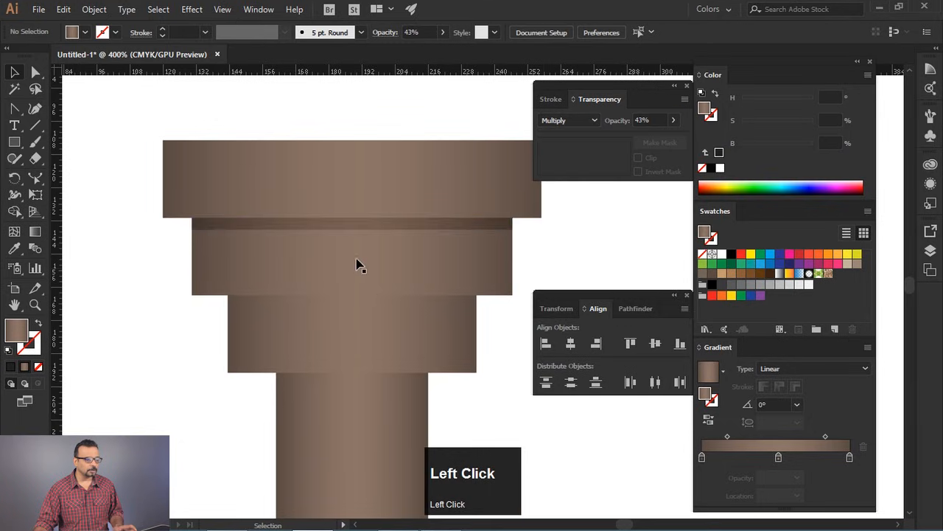
- Copy the shadow strip to the upper edge of the narrowest tier and narrow it symmetrically to that tier's width
drag(381, 228, 388, 308)
drag(515, 303, 480, 309)
alt+click(498, 334)
- Copy the shadow strip to the upper end of the shaft and narrow it symmetrically to the shaft's 55 pt width
scroll(491, 349, down, 4)
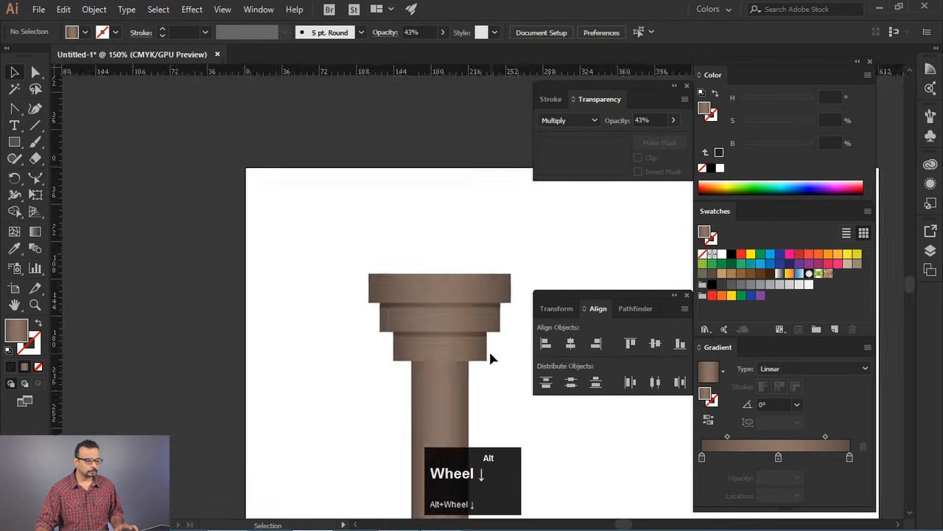
drag(488, 368, 427, 277)
scroll(422, 274, up, 4)
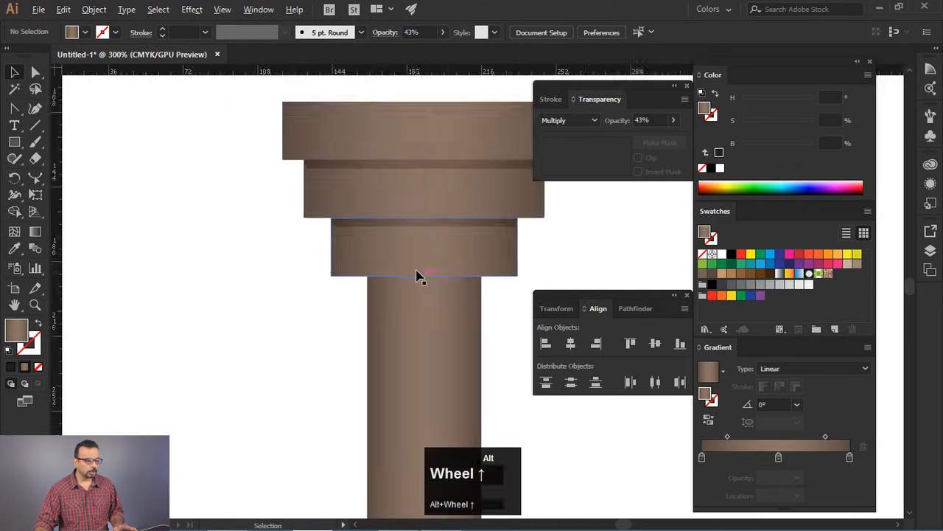
drag(427, 215, 430, 283)
drag(552, 280, 504, 277)
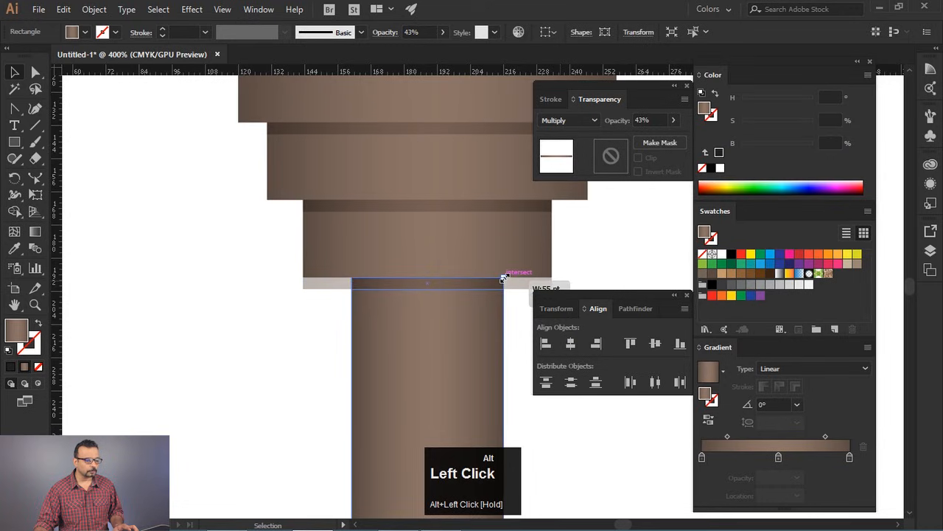
click(508, 312)
- Duplicate the capital's tiers and shadow strips, rotate the copy 180°, and attach it to the shaft's lower end as a base
scroll(309, 302, down, 4)
click(432, 361)
key(space)
drag(429, 336, 421, 243)
click(401, 129)
drag(361, 226, 394, 158)
drag(455, 162, 598, 231)
drag(386, 335, 276, 142)
drag(308, 278, 301, 255)
click(430, 187)
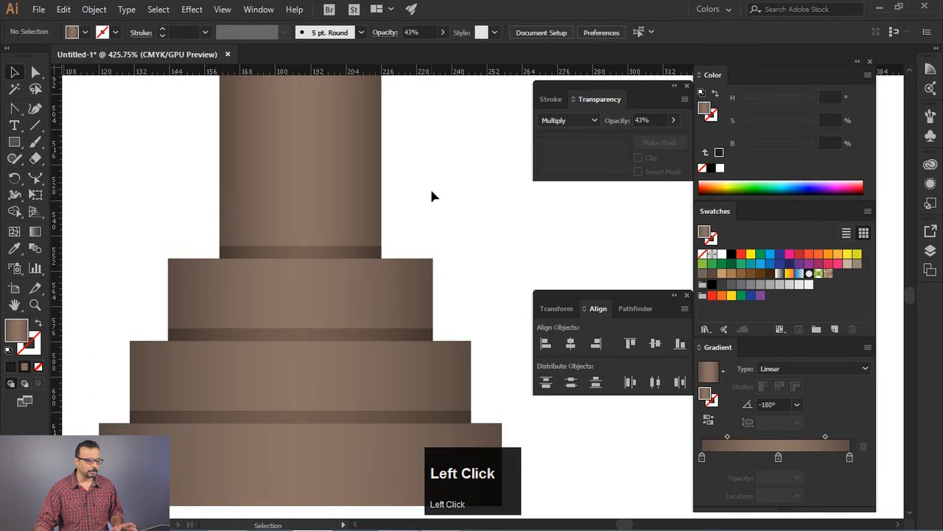
- Change the Letter-size artboard to landscape orientation
alt+scroll(427, 208, down, 5)
alt+scroll(430, 216, down, 2)
drag(440, 228, 409, 309)
drag(459, 264, 375, 228)
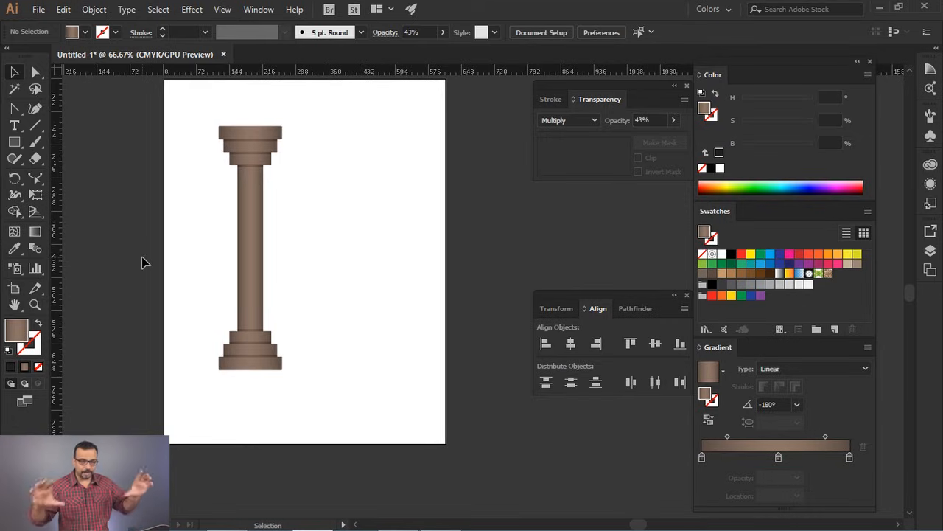
click(15, 290)
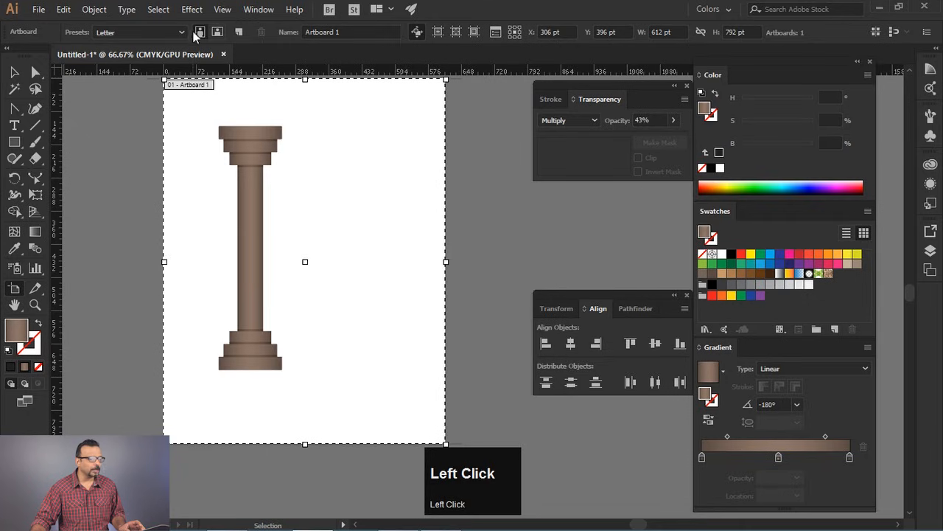
click(155, 33)
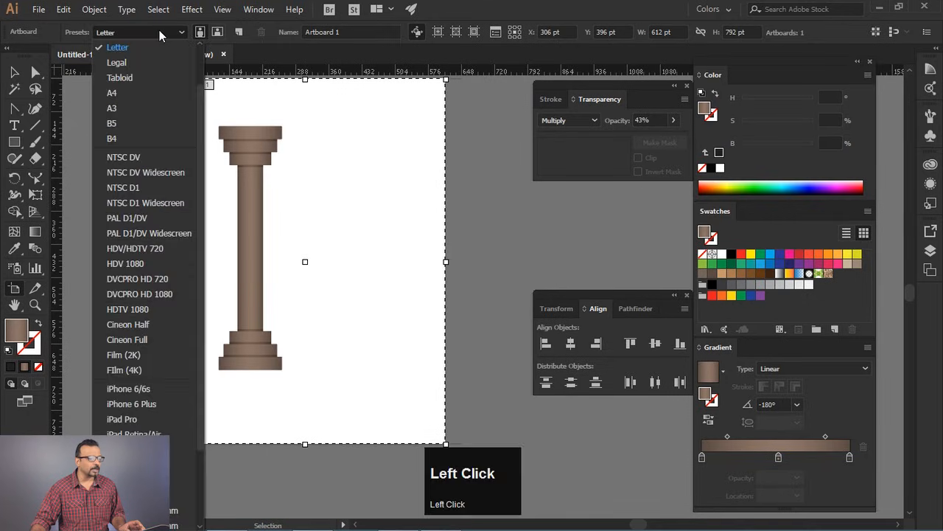
click(161, 34)
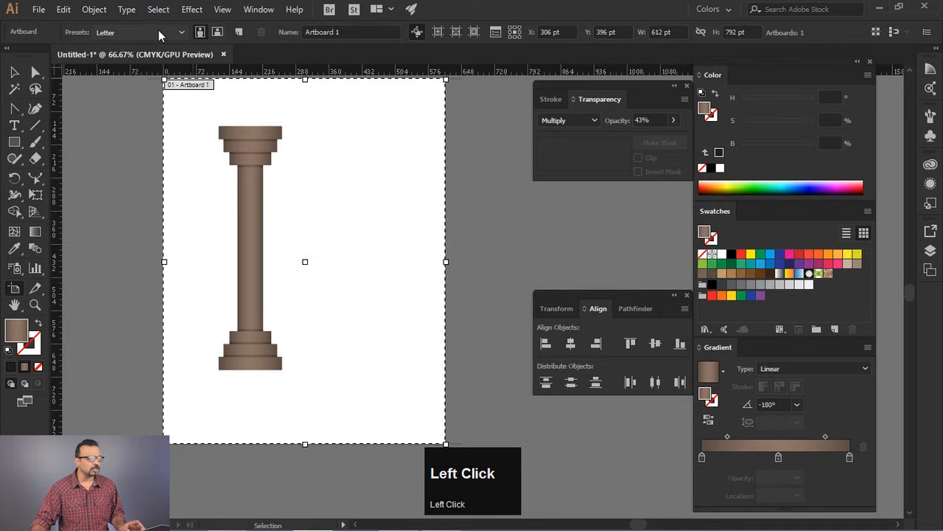
click(218, 32)
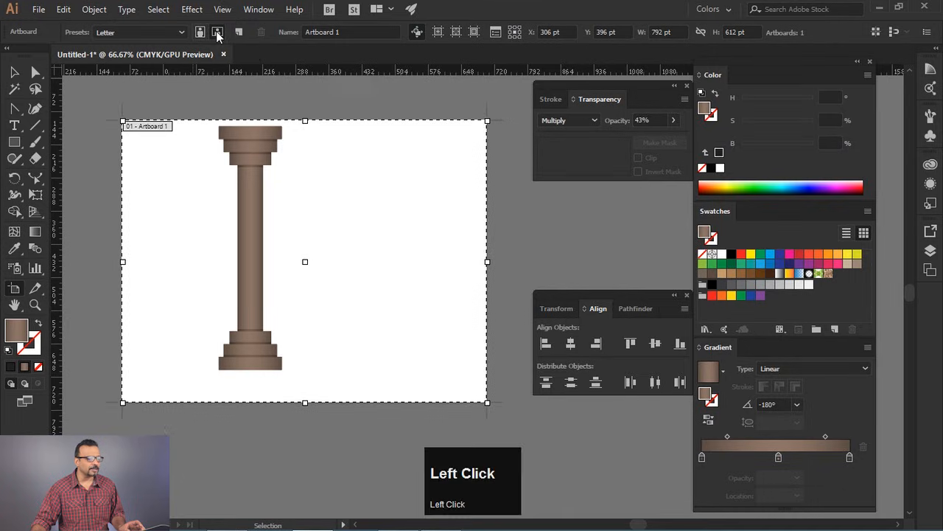
- Select the whole column and move it close to the artboard's left edge
click(15, 72)
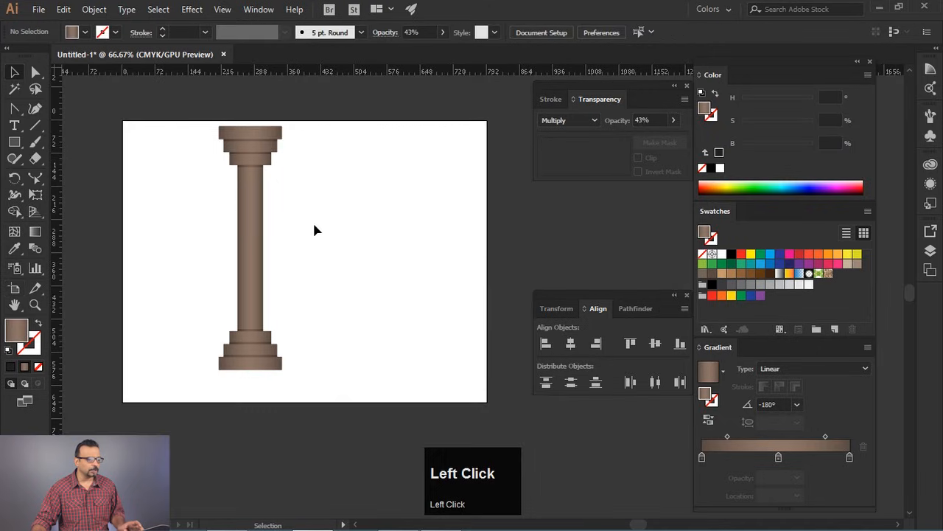
space+drag(348, 221, 382, 196)
drag(336, 101, 253, 379)
drag(269, 215, 197, 233)
click(315, 230)
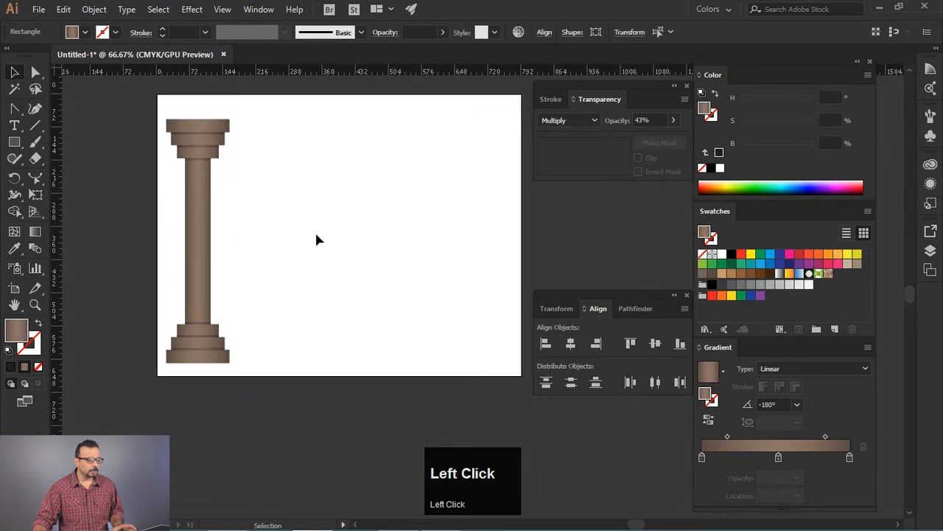
- Draw a gradient beam rectangle on top of the column, spanning from its capital's left edge almost to the artboard's right edge
click(14, 142)
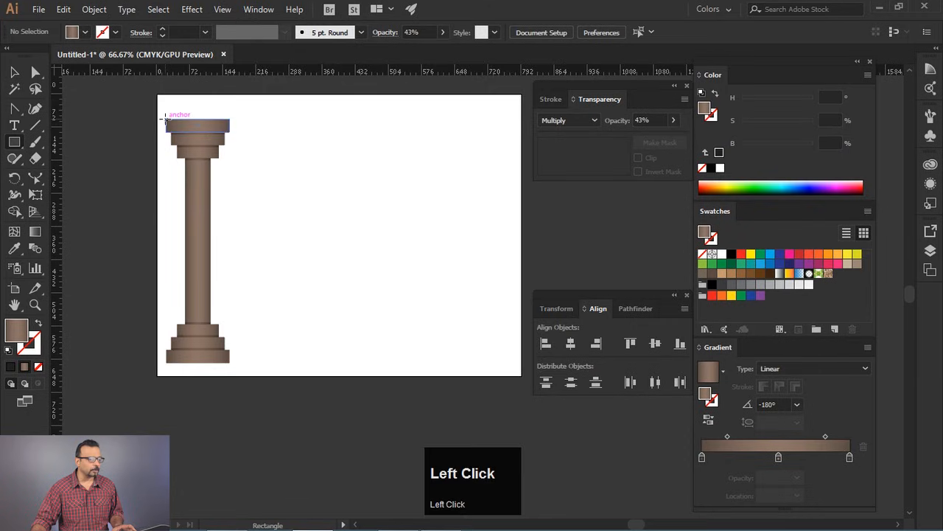
drag(166, 119, 515, 95)
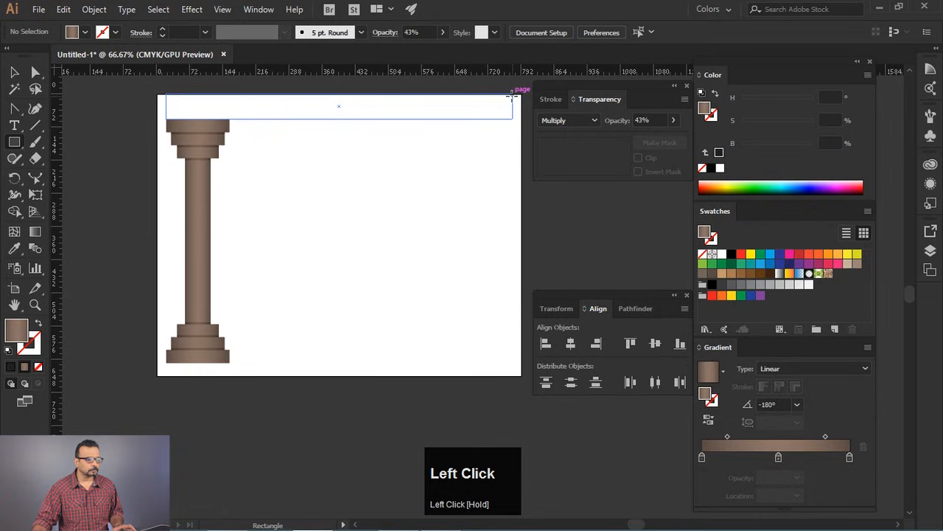
drag(512, 94, 511, 97)
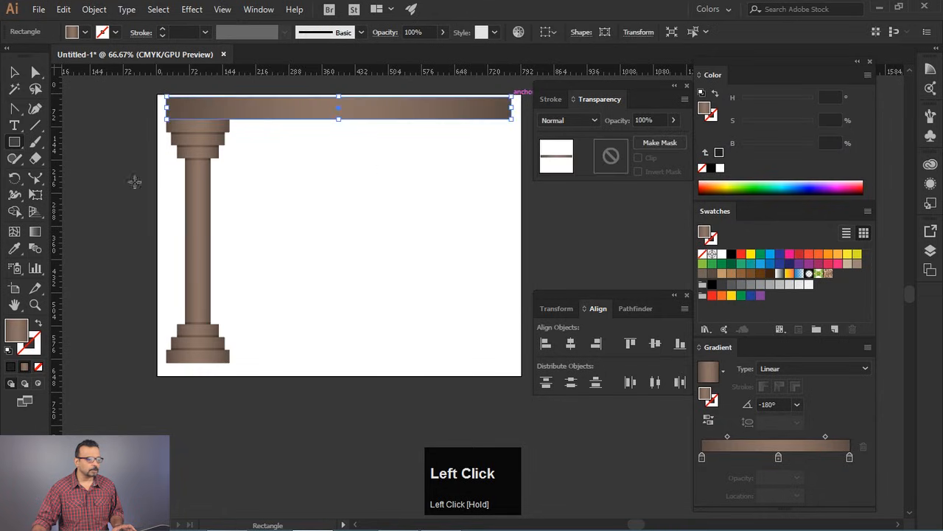
click(16, 72)
click(280, 377)
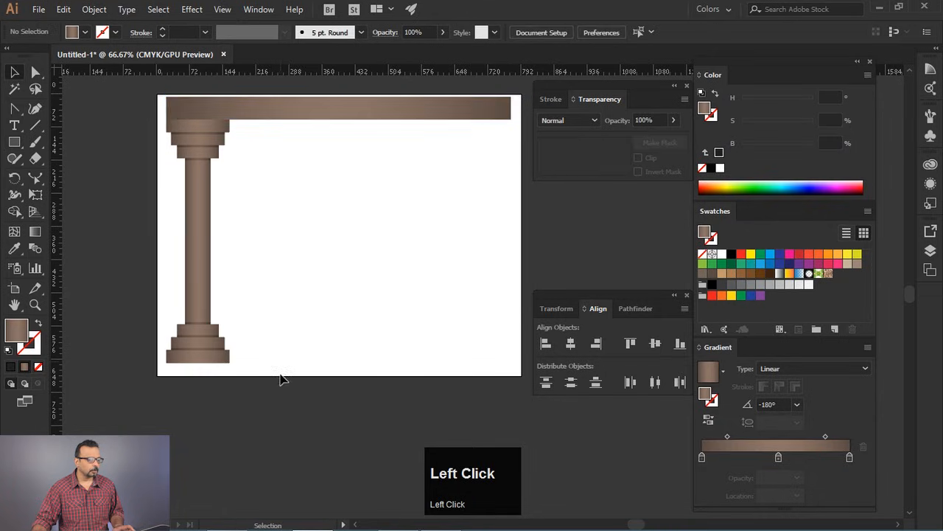
- Place a copy of the column under the beam's right end
drag(168, 238, 484, 130)
click(536, 229)
- Move both columns and the beam slightly down the artboard and group them as one gateway
drag(144, 97, 539, 410)
drag(472, 110, 473, 114)
key(ctrl+g)
click(546, 234)
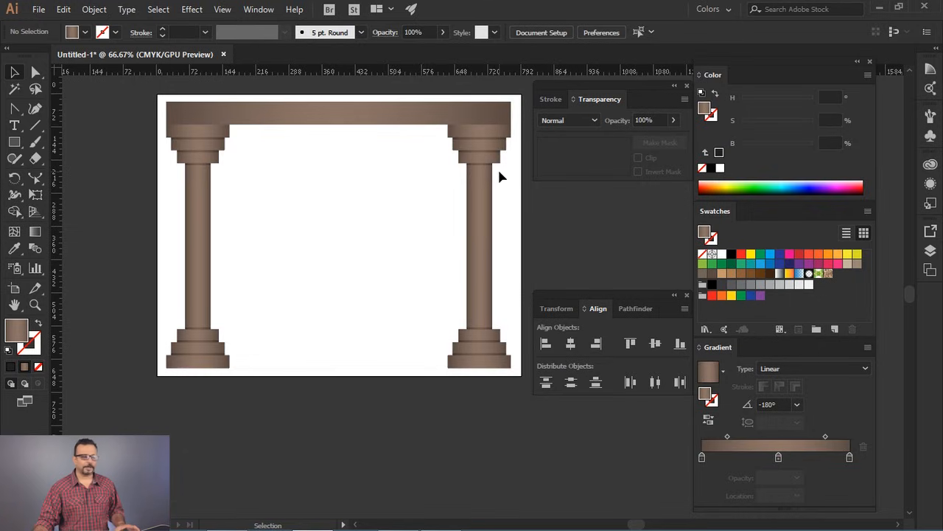
- Make a proportionally scaled copy of the gateway at about 65% around its centre with the Scale tool
click(331, 115)
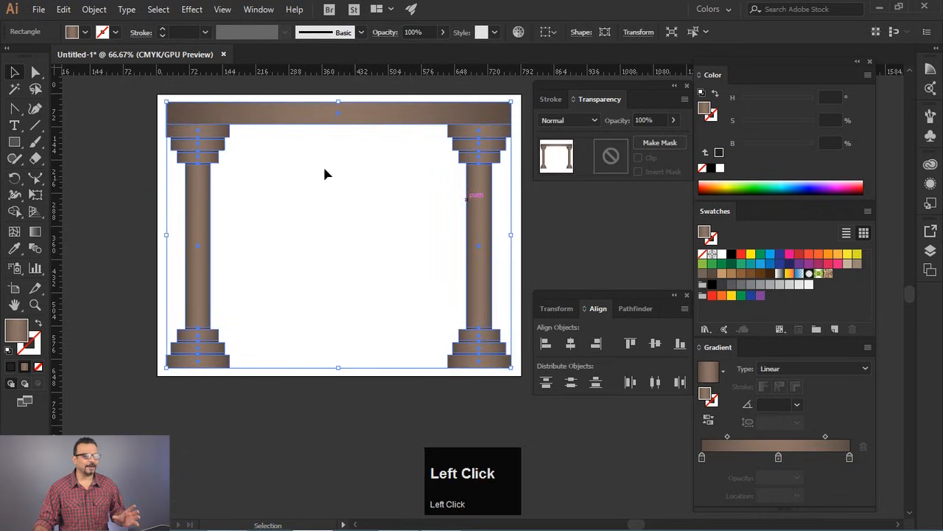
click(34, 179)
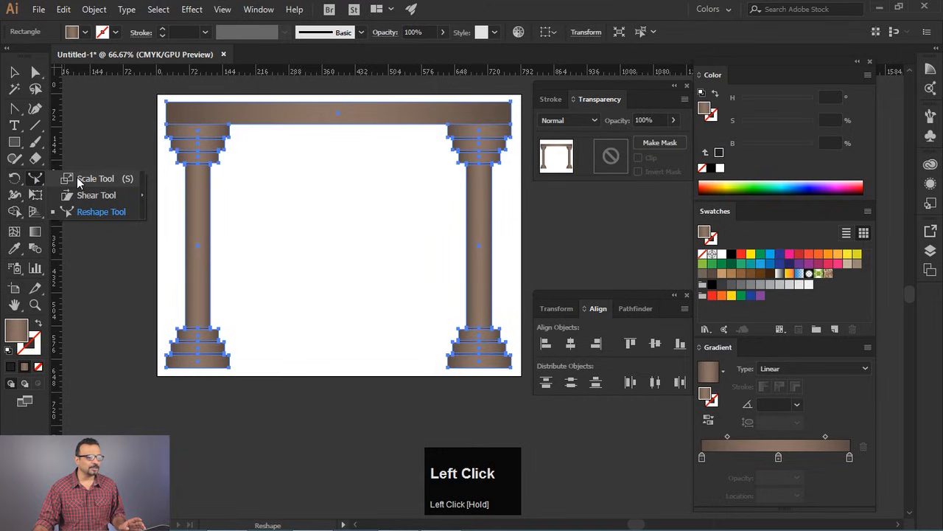
click(81, 178)
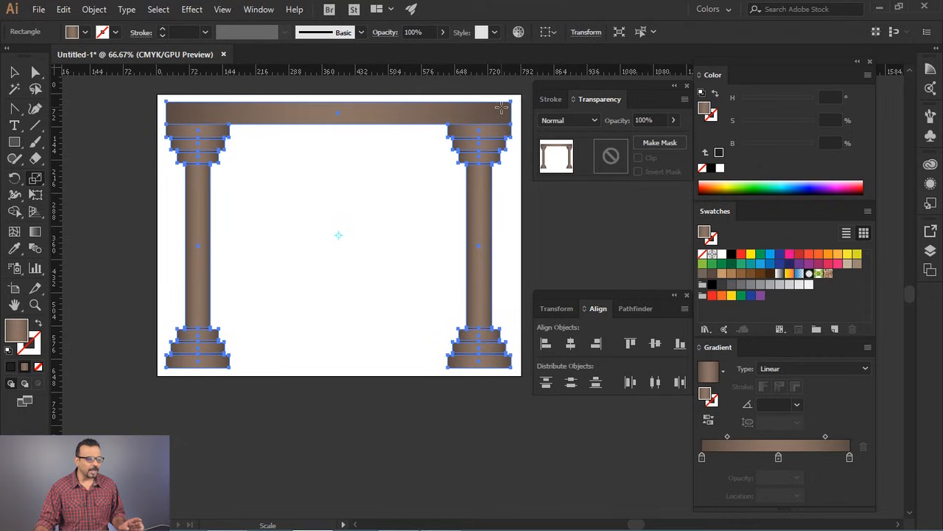
drag(503, 107, 455, 142)
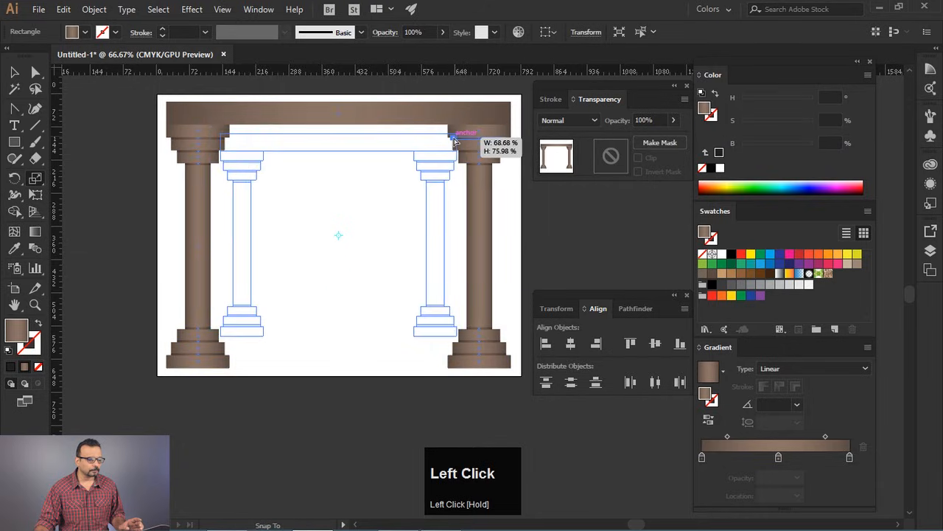
drag(455, 142, 443, 148)
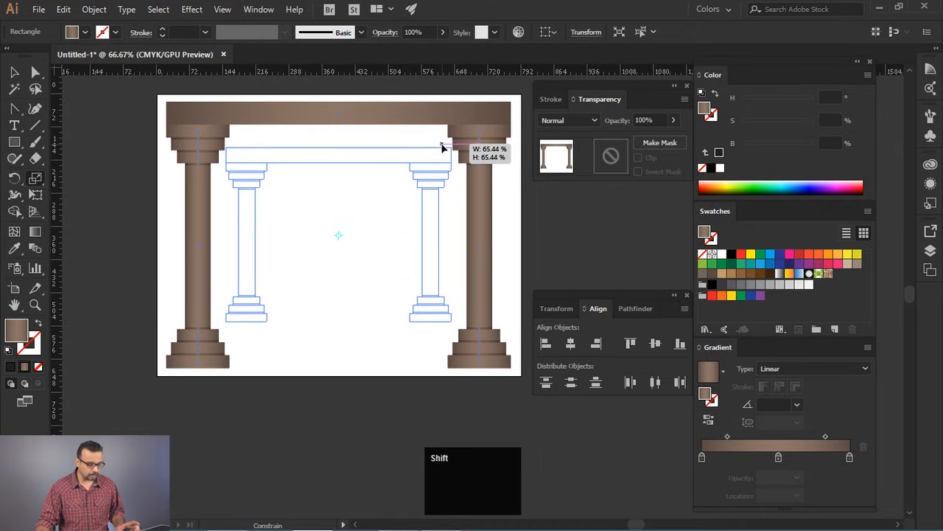
drag(442, 148, 443, 149)
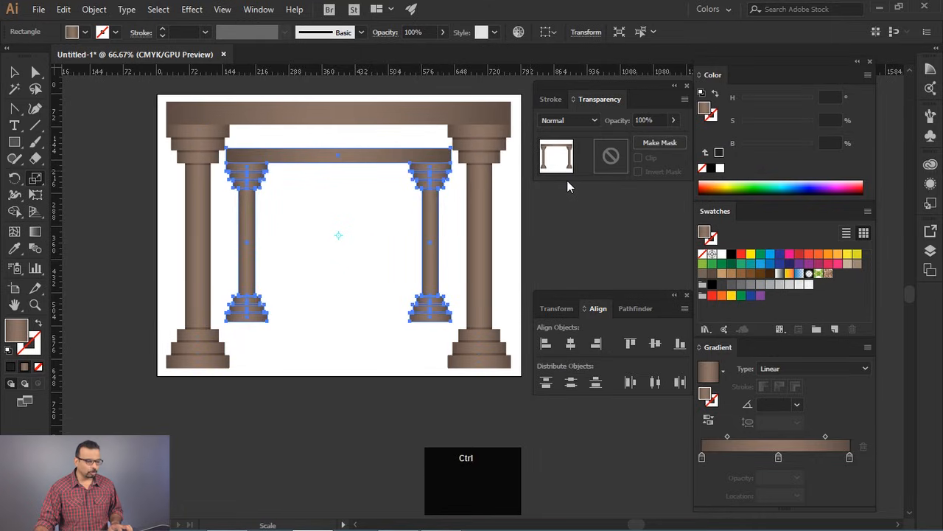
- Repeat the scaled copy several times to form a row of gateways receding towards the centre
key(ctrl+d)
key(ctrl+d)
key(ctrl+d)
key(ctrl+d)
key(ctrl+d)
key(ctrl+d)
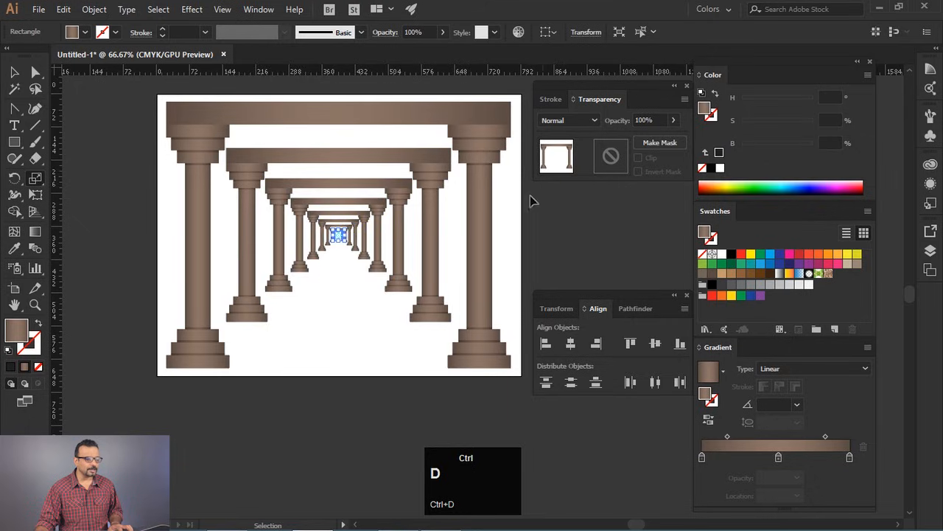
ctrl+click(509, 209)
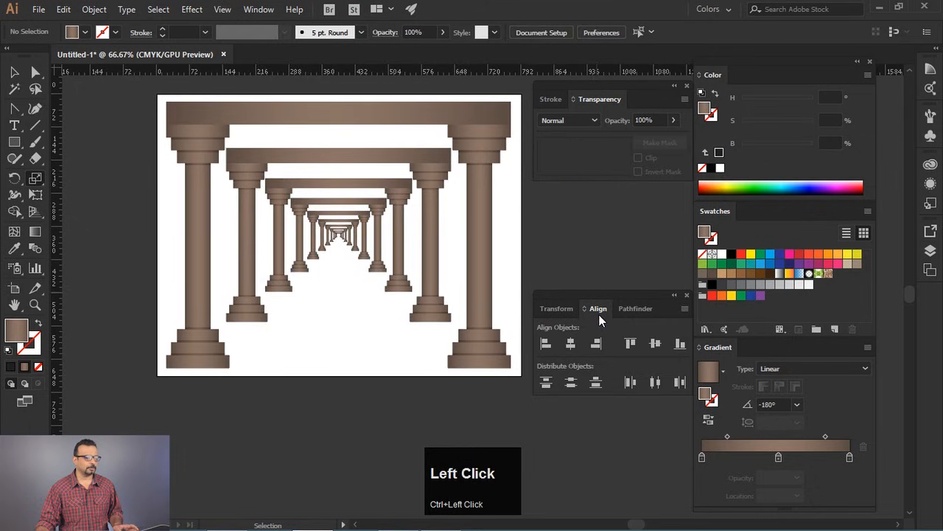
click(14, 72)
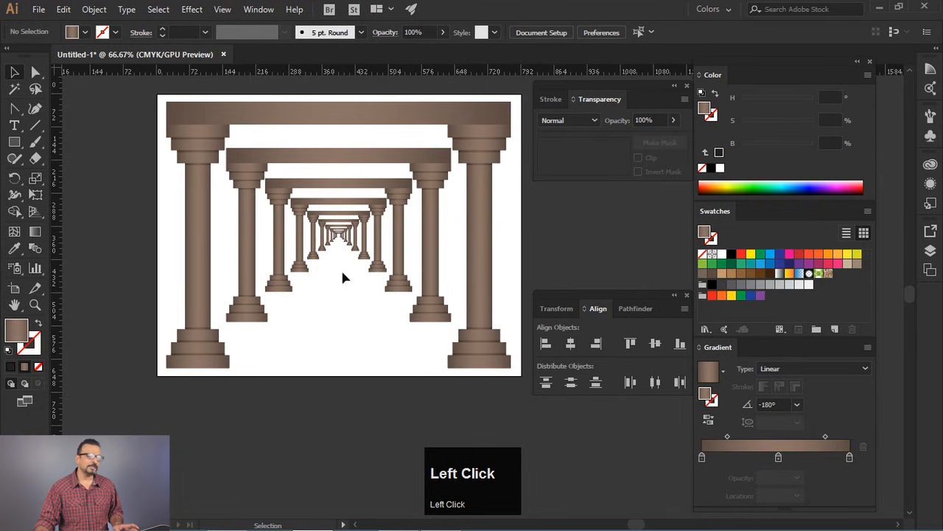
- Undo all the scaled gateway copies back to the single original gateway
alt+scroll(342, 277, up, 5)
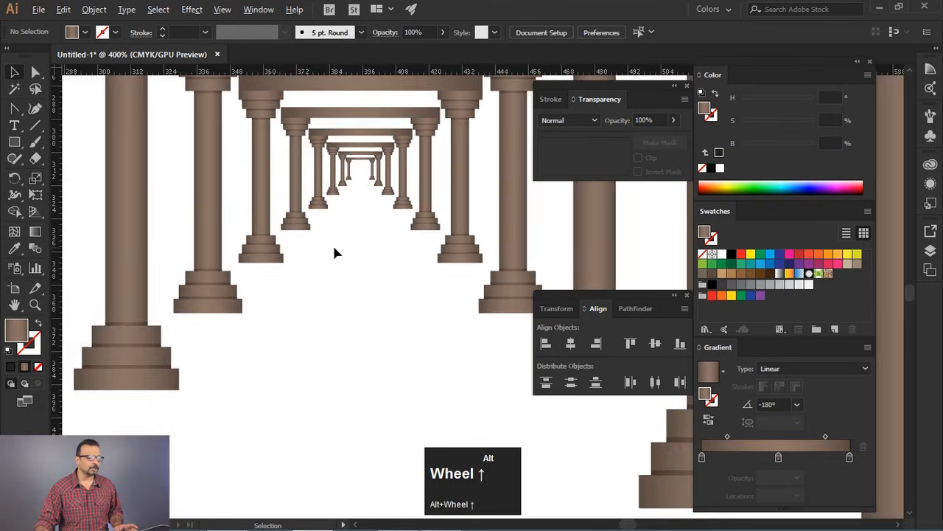
alt+scroll(334, 252, down, 6)
drag(342, 319, 369, 363)
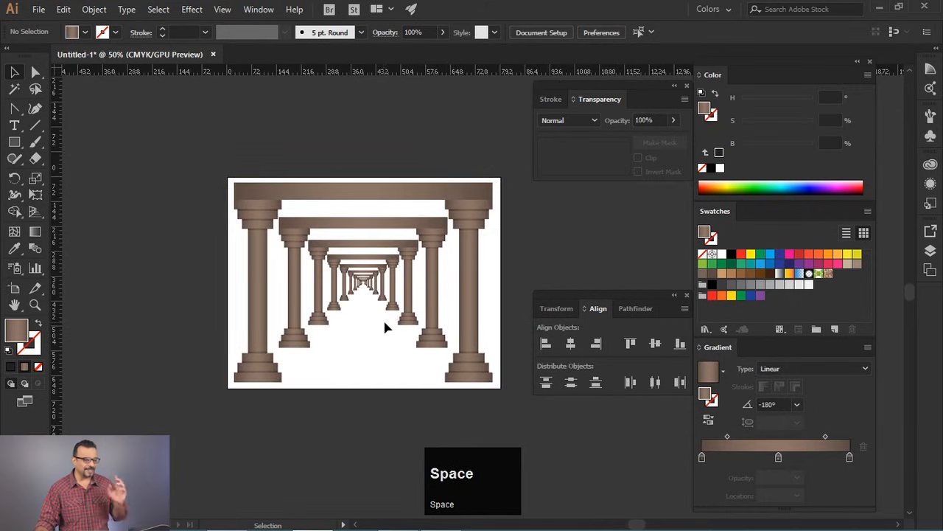
key(ctrl+z)
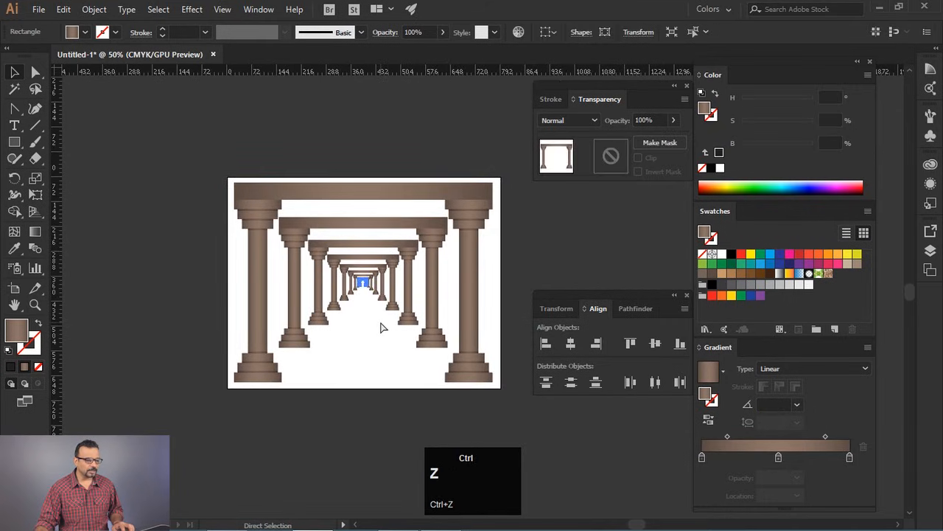
key(ctrl+z)
key(ctrl+z)
key(ctrl+z)
key(ctrl+z)
key(ctrl+z)
key(ctrl+z)
key(ctrl+z)
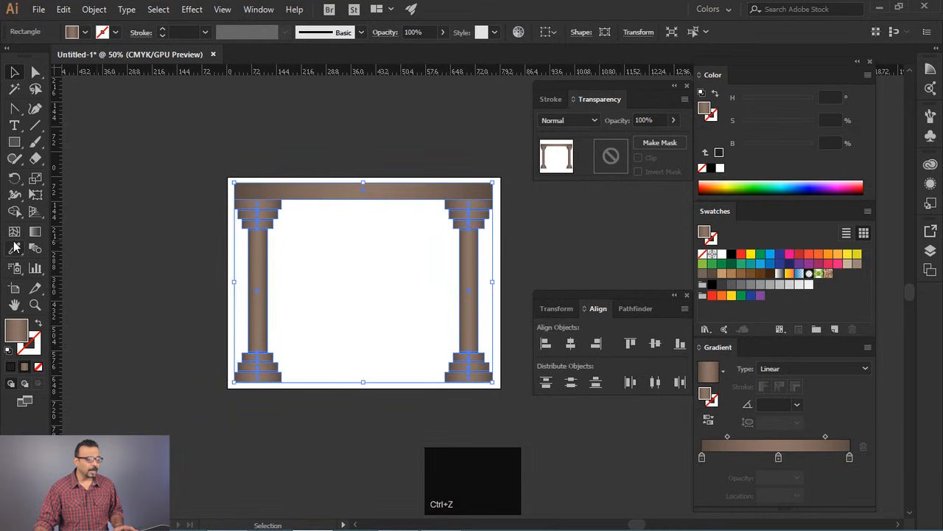
- Make a slightly smaller proportional copy of the gateway around its centre, with its beam ends overlapping the original columns' capitals
click(34, 177)
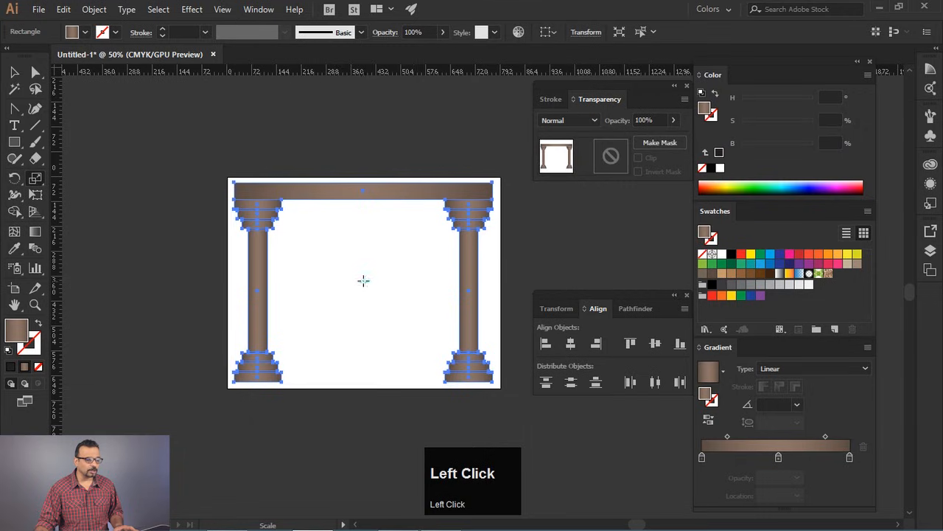
drag(487, 187, 468, 211)
scroll(469, 224, up, 4)
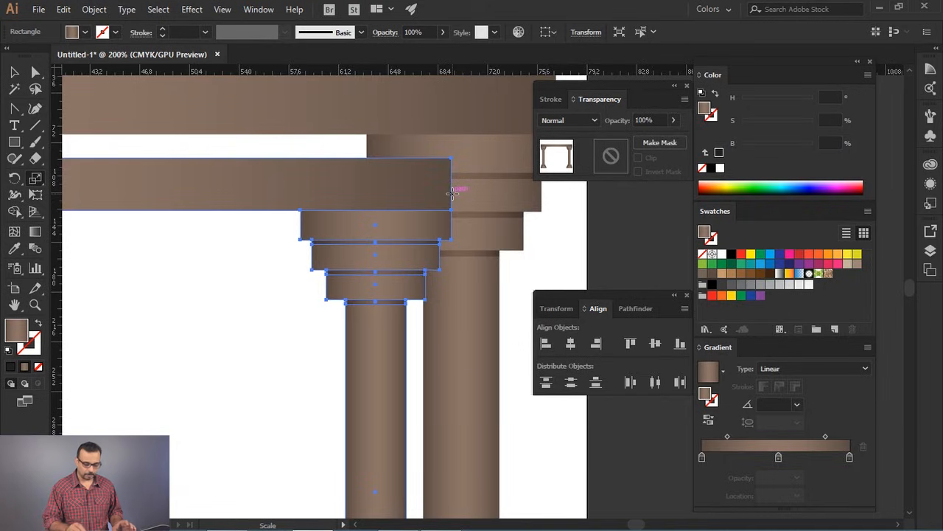
scroll(453, 193, down, 5)
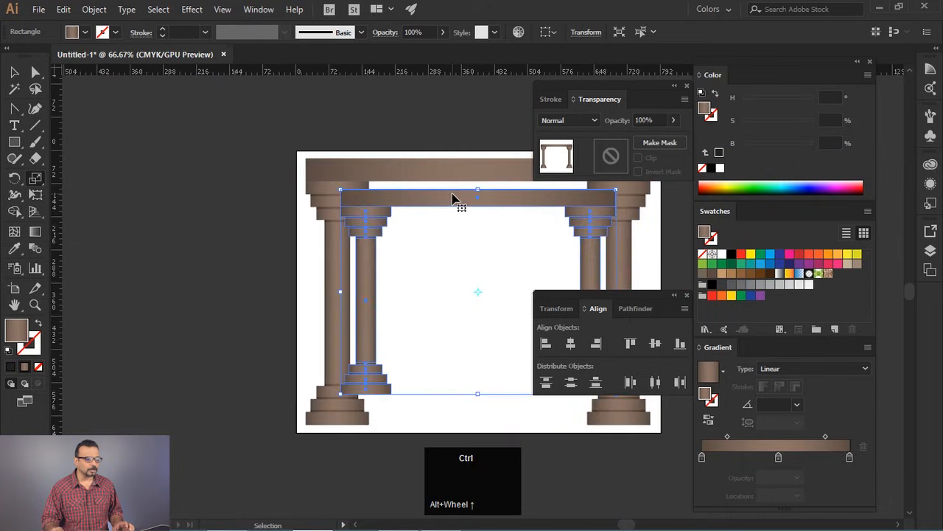
drag(476, 232, 382, 211)
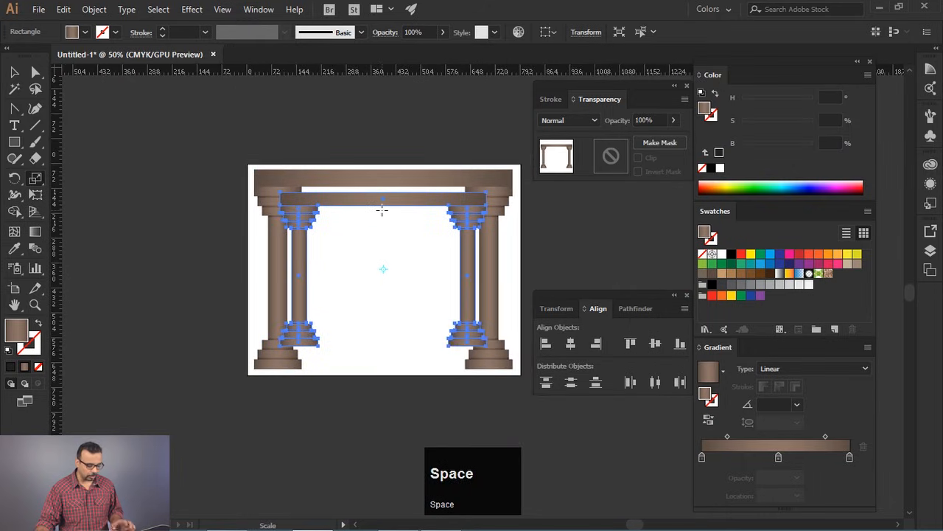
- Repeat the scaled copy until the closely spaced gateways recede to a vanishing point at the centre
key(ctrl+d)
key(ctrl+d)
key(ctrl+d)
key(ctrl+d)
key(ctrl+d)
key(ctrl+d)
key(ctrl+d)
key(ctrl+d)
key(ctrl+d)
key(ctrl+d)
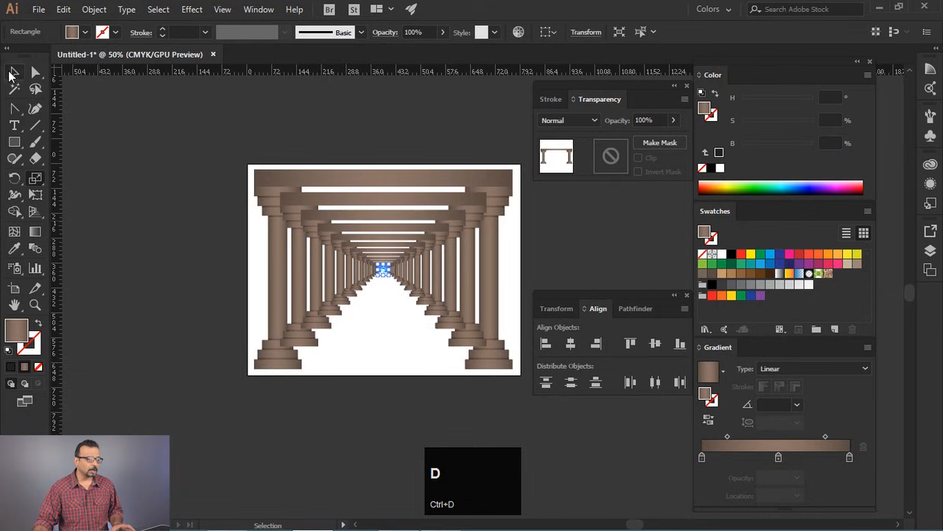
click(276, 107)
- Hide the panels, select every gateway except the outermost one, and send them to the back
alt+scroll(305, 233, up, 3)
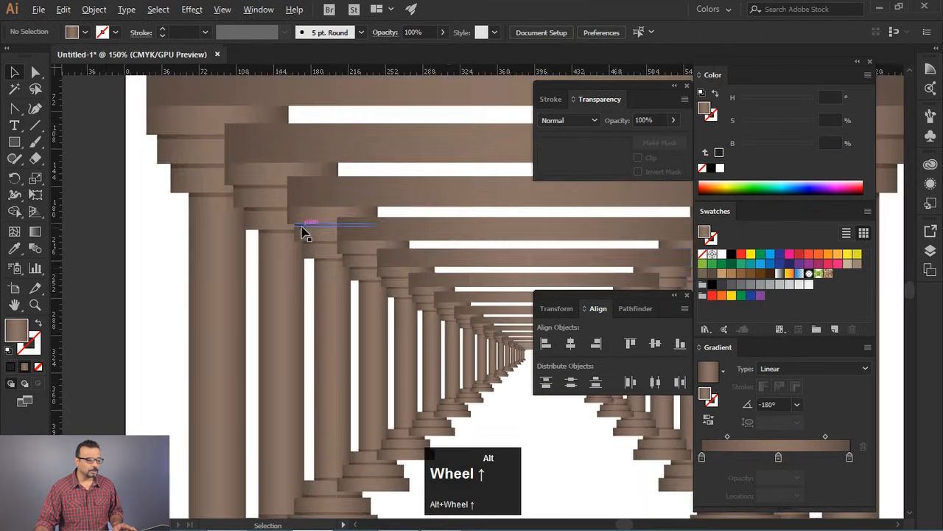
key(Tab)
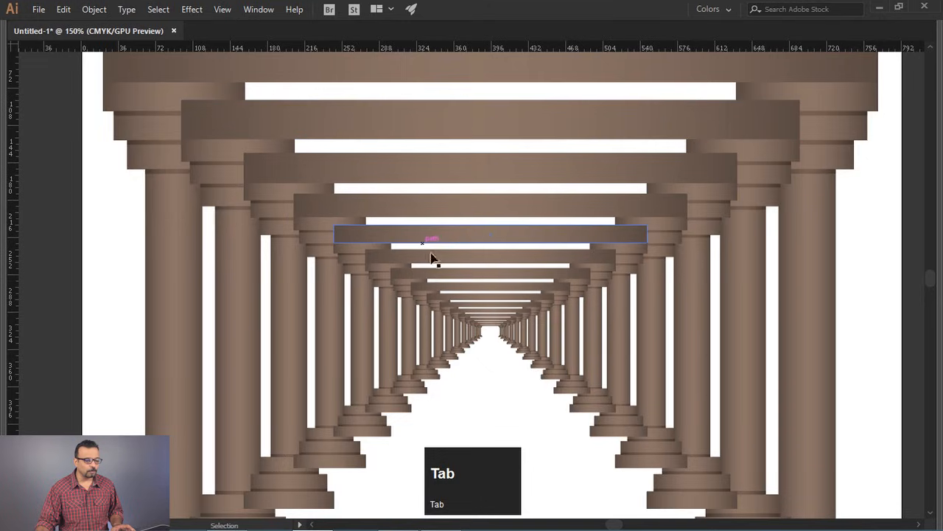
click(436, 99)
drag(505, 357, 516, 354)
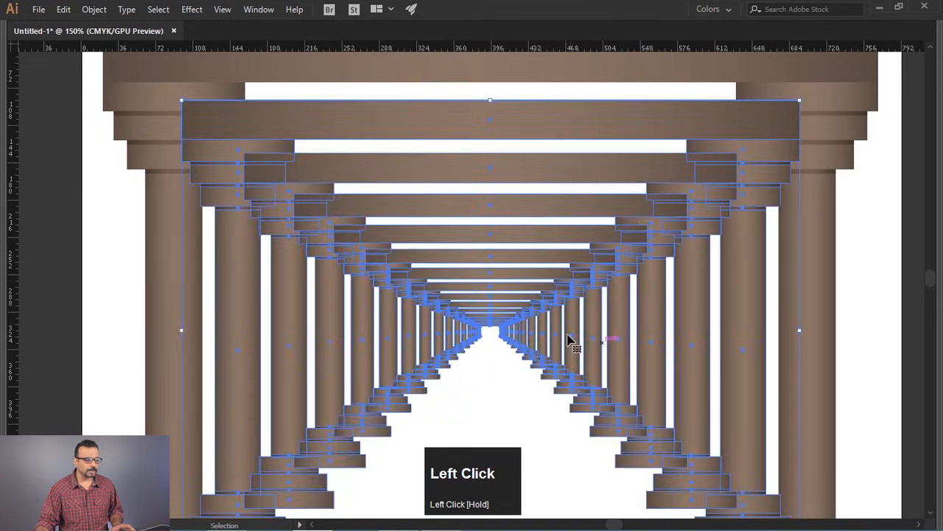
key(ctrl+shift)
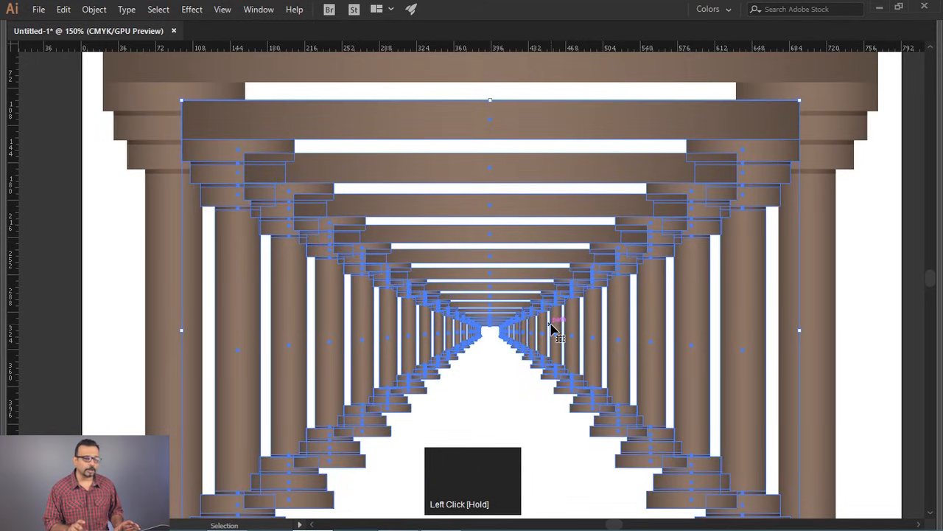
key(ctrl)
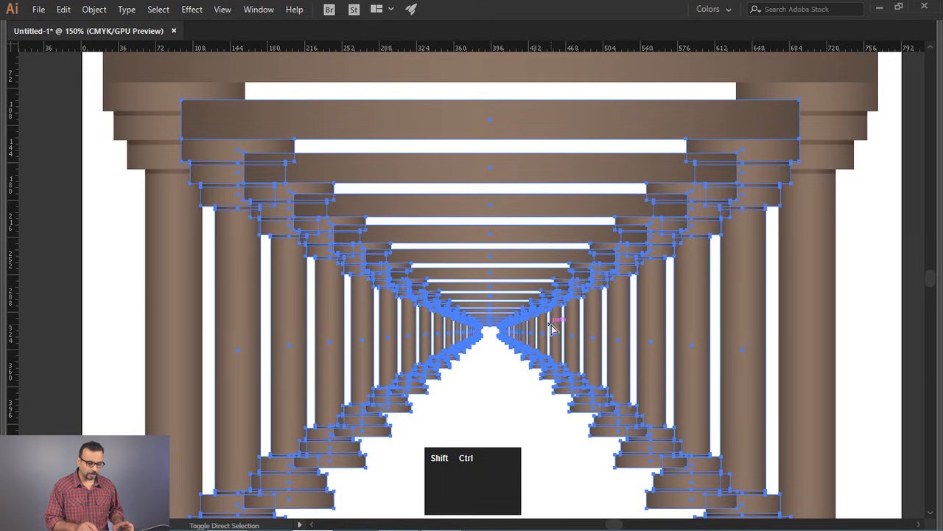
key(ctrl+shift+bracketleft)
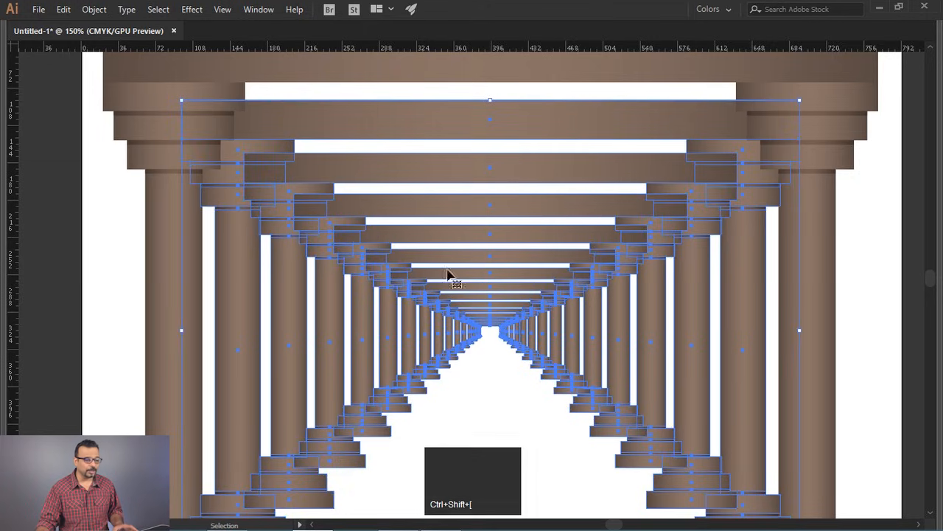
- Remove the second and third gateways from the selection one at a time, sending the remaining selection to the back after each
shift+click(394, 113)
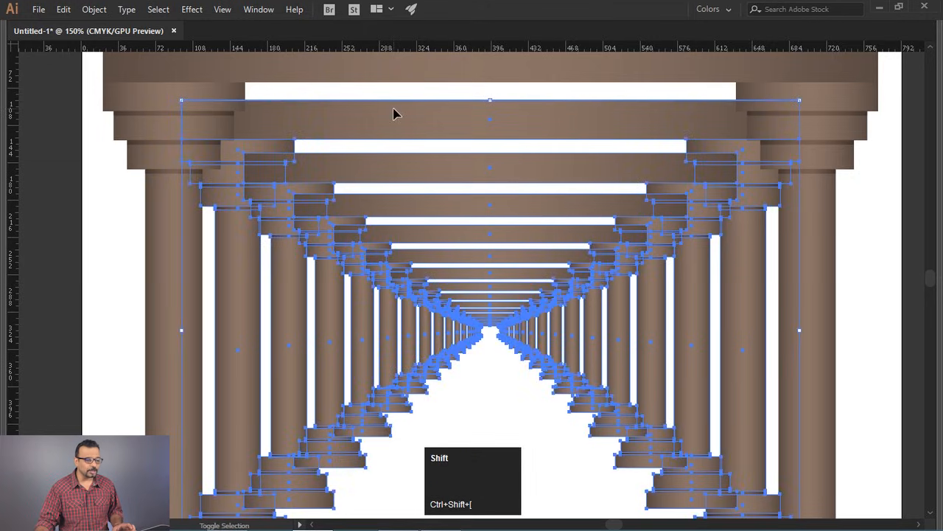
shift+click(352, 124)
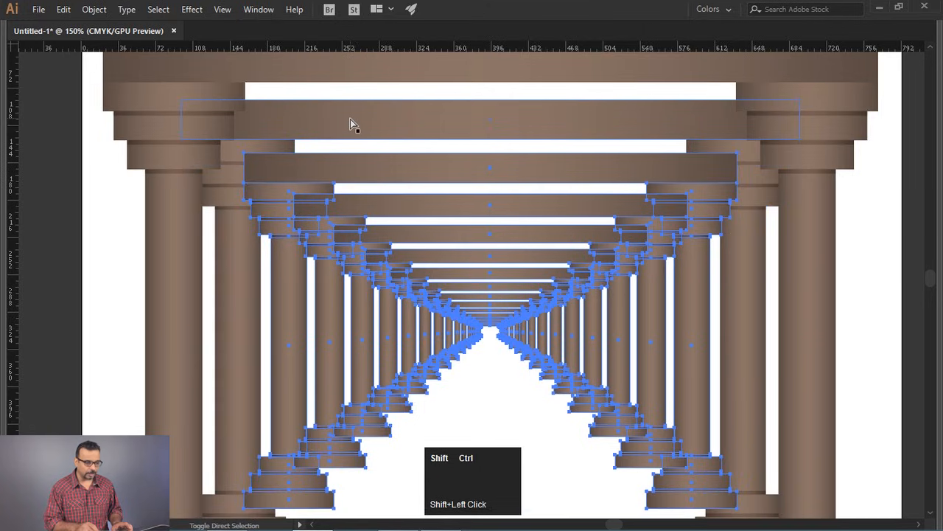
key(ctrl+shift+bracketleft)
shift+click(417, 171)
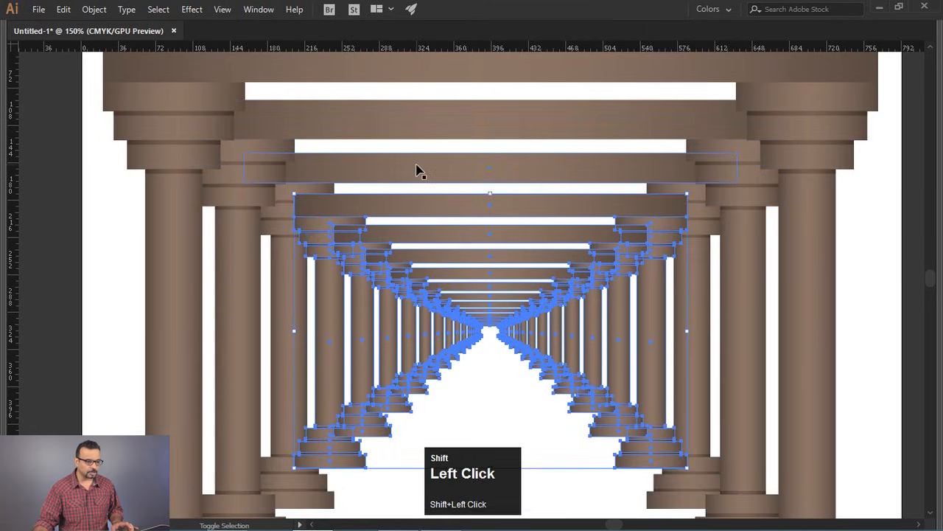
key(ctrl+shift+bracketleft)
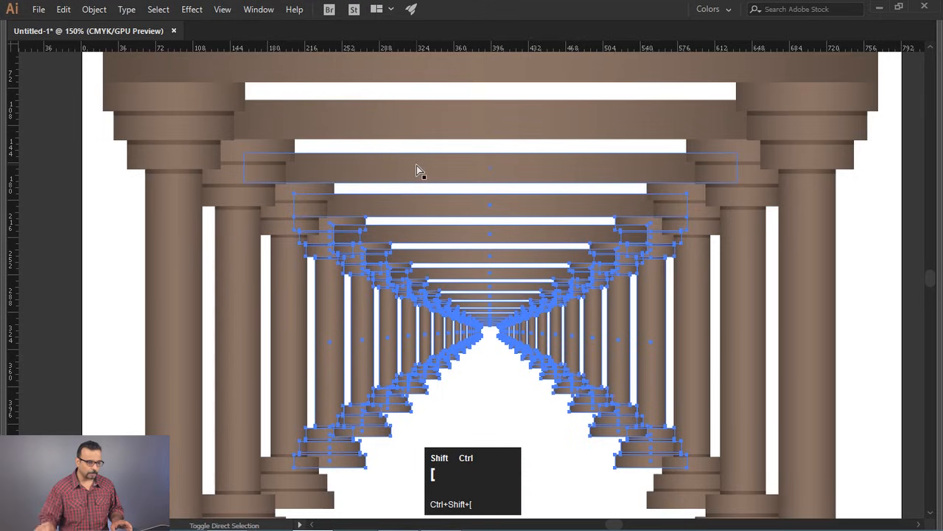
- Deselect the fourth through seventh gateways one by one, sending the still-selected inner gateways to the back each time
shift+click(440, 205)
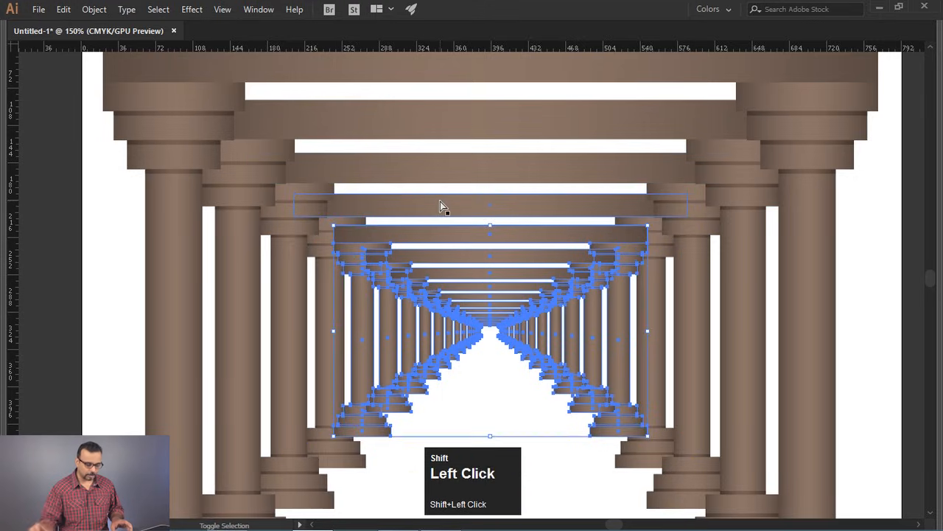
key(ctrl+shift+bracketleft)
shift+click(453, 231)
key(ctrl+shift+bracketleft)
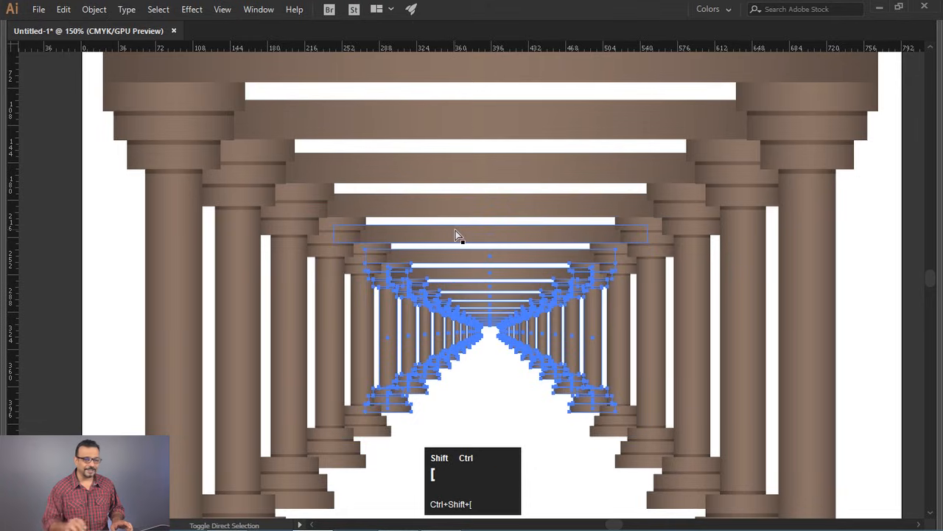
shift+click(476, 261)
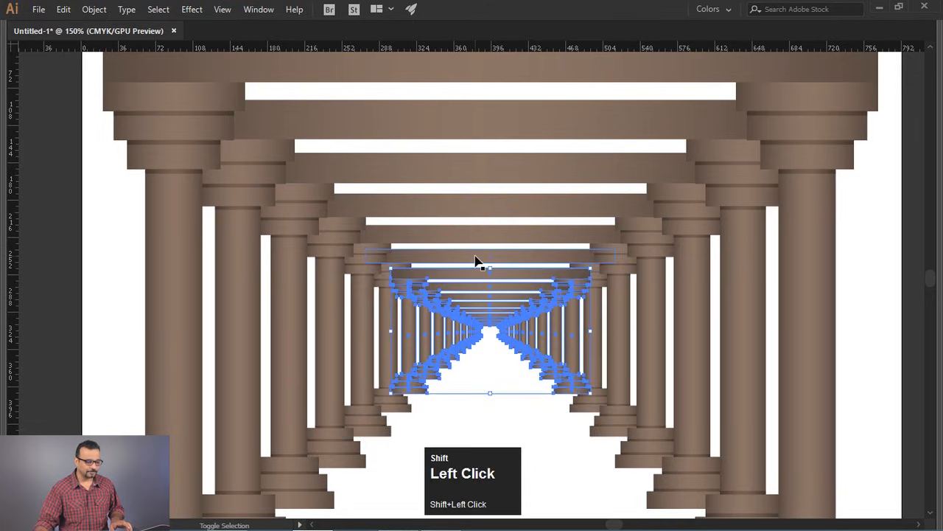
key(ctrl+shift+bracketleft)
shift+click(476, 277)
key(ctrl+shift+bracketleft)
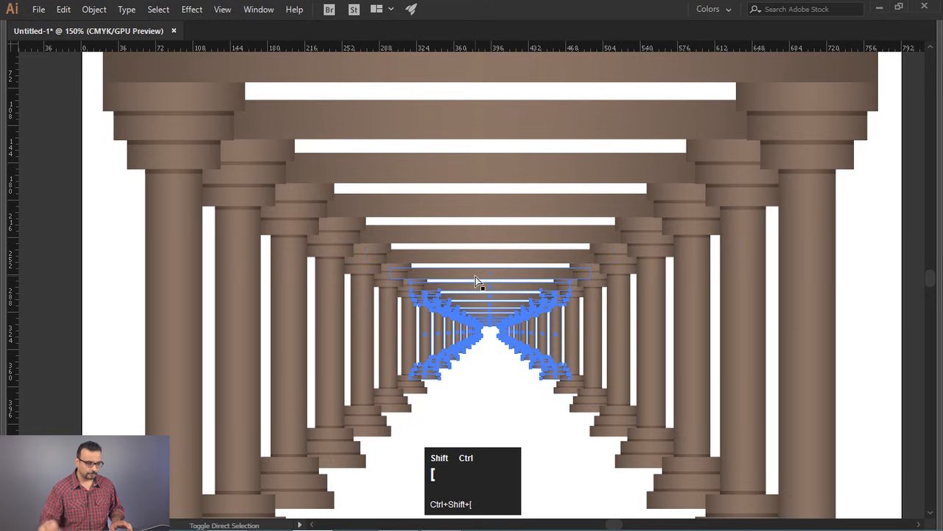
- Take the eighth gateway out of the selection and send the smaller gateways behind it
alt+scroll(472, 298, up, 5)
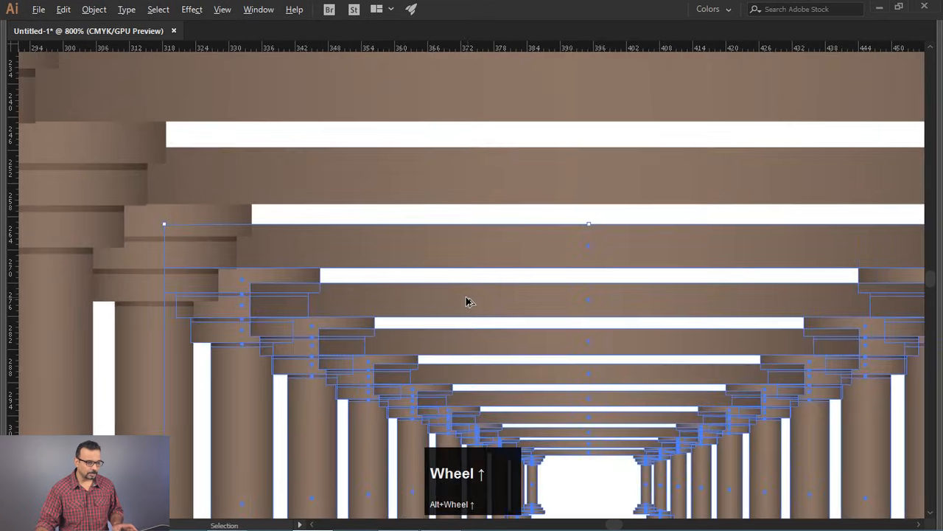
drag(465, 300, 379, 232)
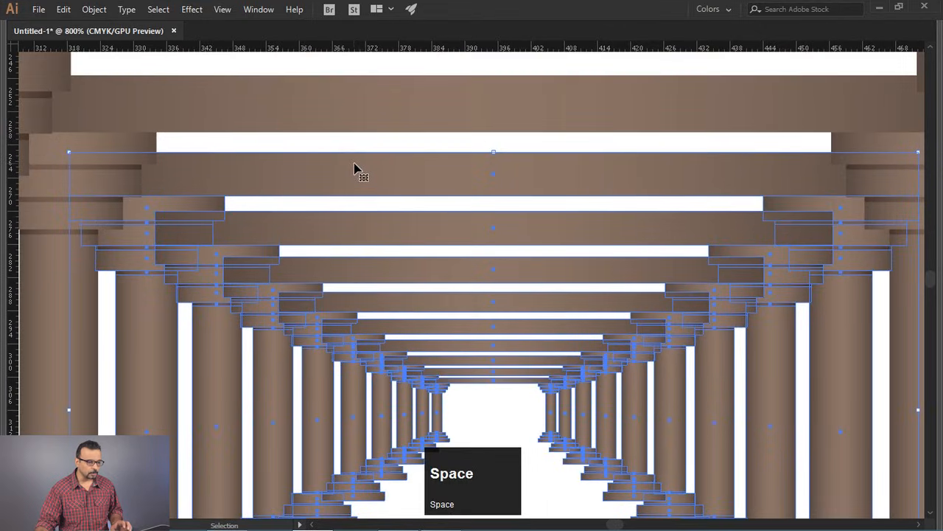
shift+click(369, 181)
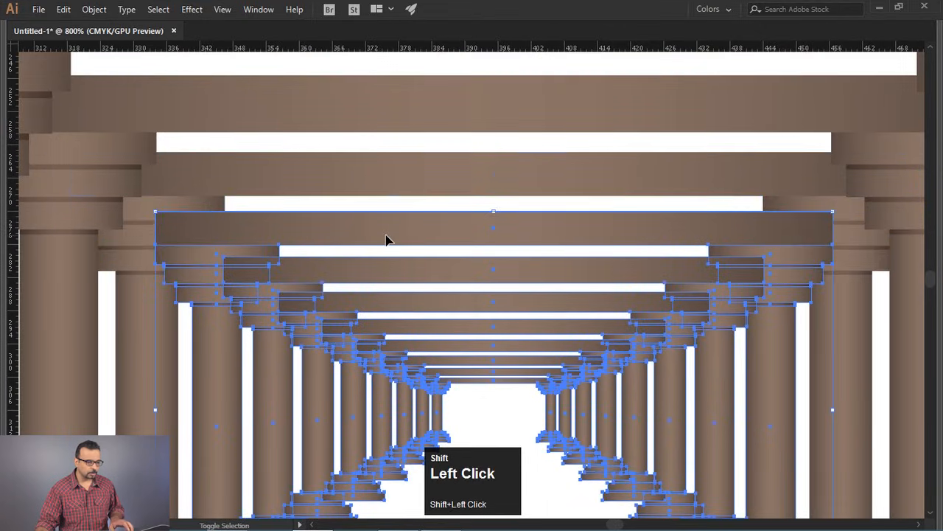
key(ctrl+shift+bracketleft)
- Take the ninth gateway out of the selection, keep the tenth selected, and send the remaining gateways to the back
shift+click(427, 271)
key(ctrl+shift+bracketleft)
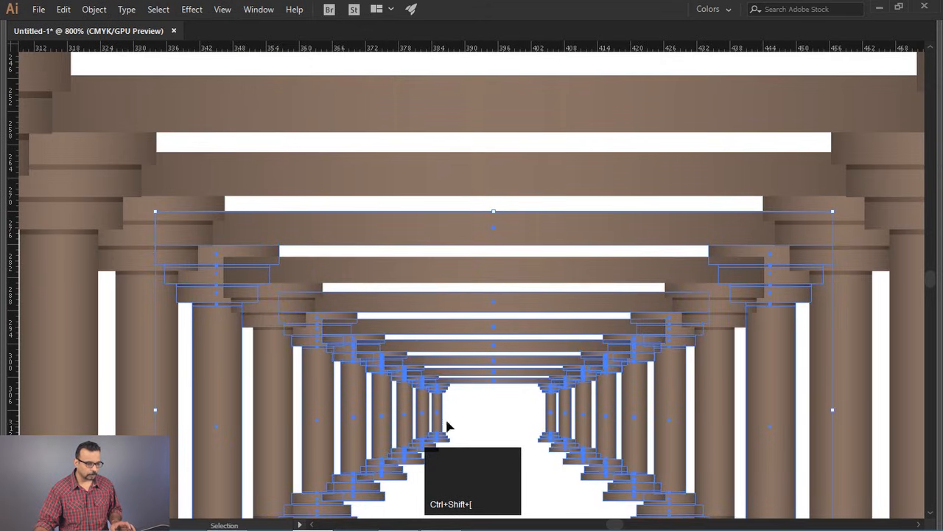
shift+click(392, 307)
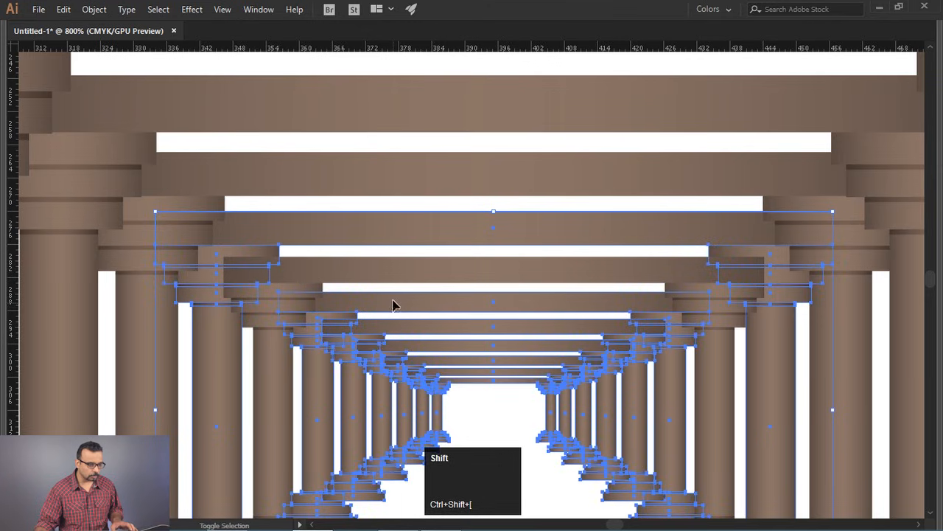
shift+click(383, 221)
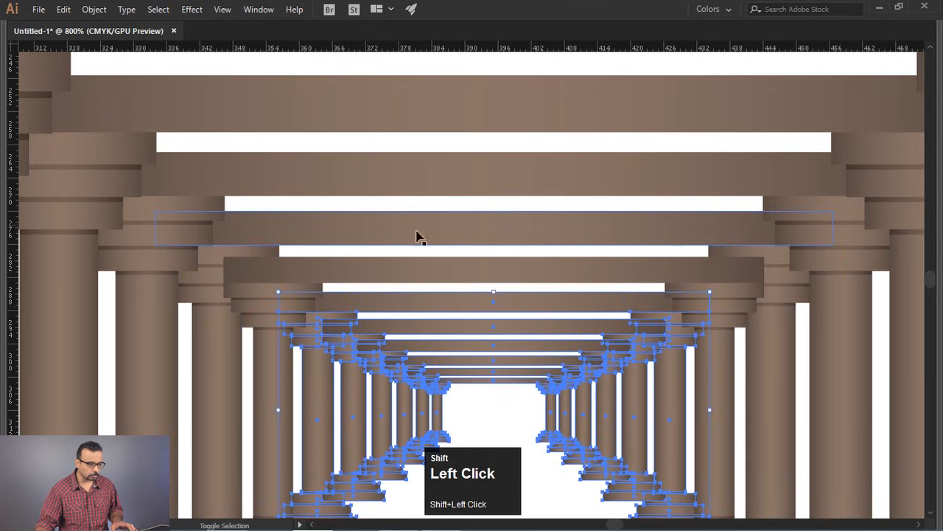
shift+click(434, 275)
key(ctrl+shift+bracketleft)
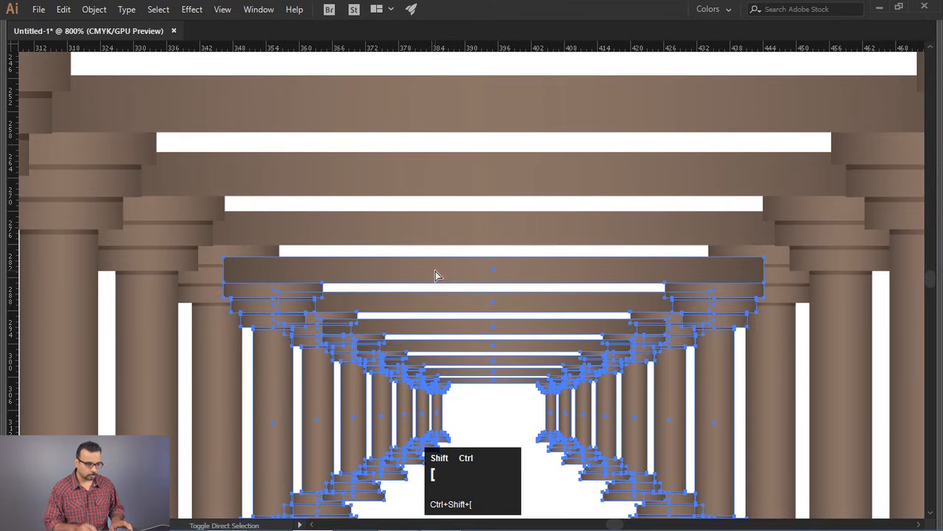
- Deselect the tenth and eleventh gateways in turn, sending the remaining inner gateways to the back after each
shift+click(418, 281)
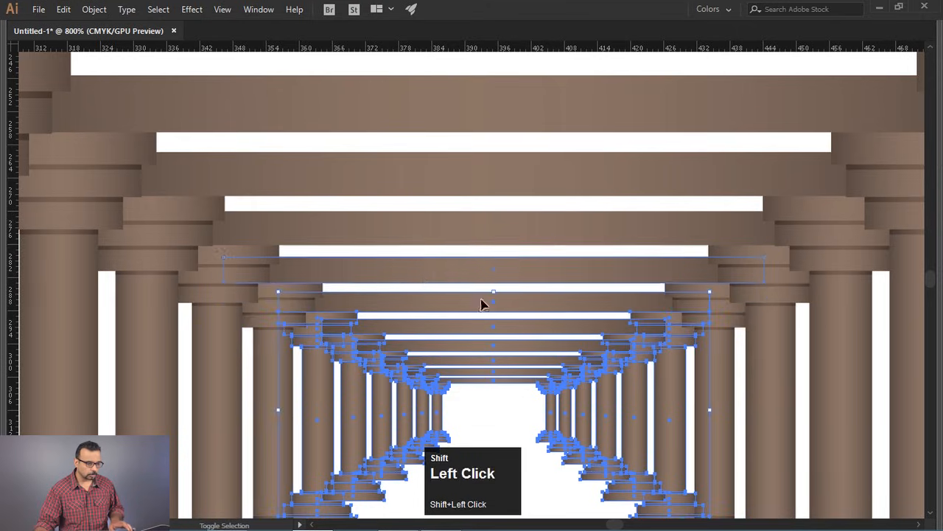
key(ctrl+shift+bracketleft)
scroll(507, 311, up, 1)
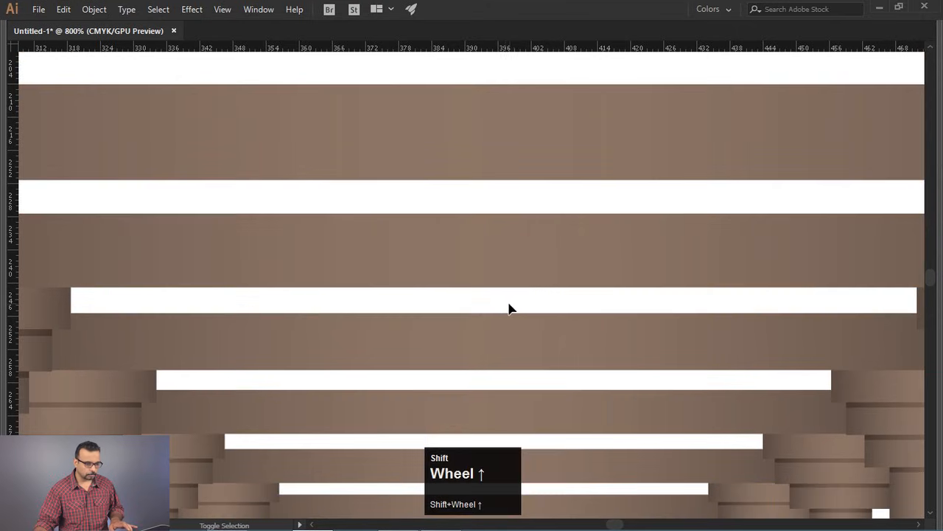
key(space)
drag(396, 358, 386, 142)
drag(406, 317, 406, 269)
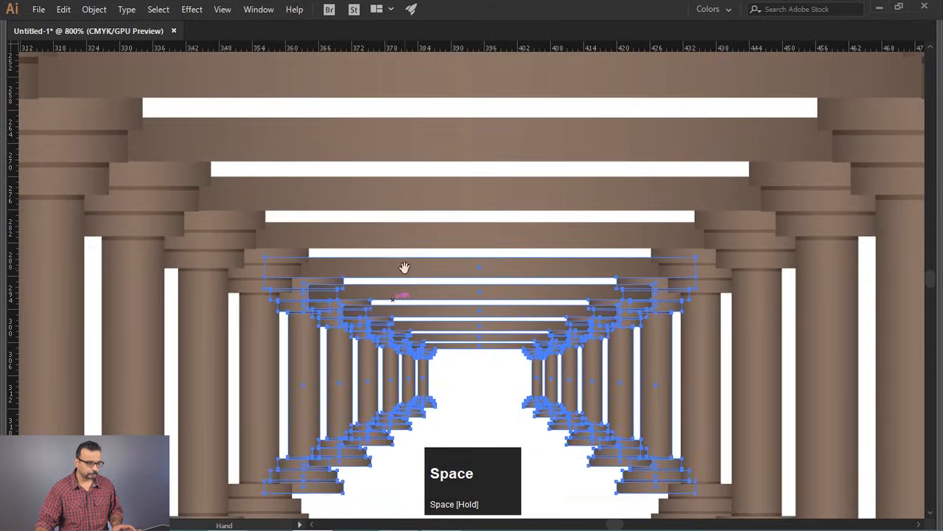
shift+click(412, 274)
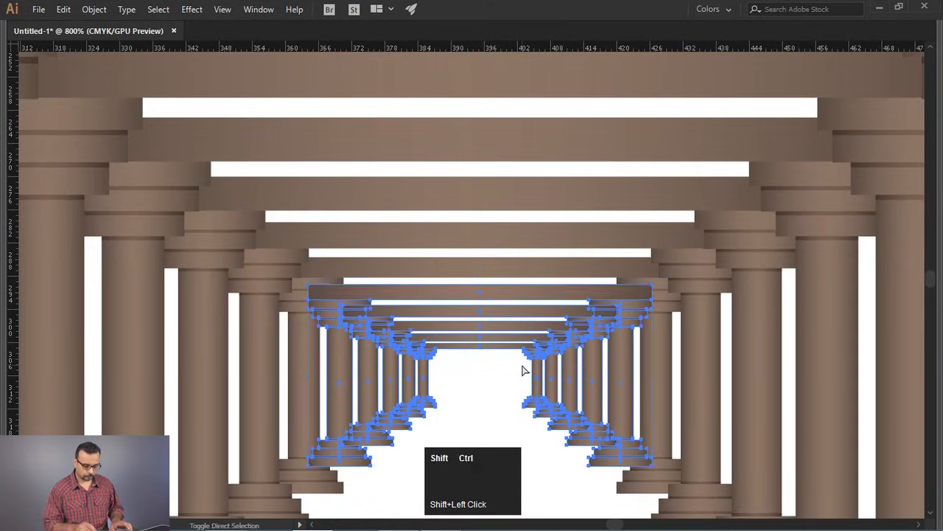
key(ctrl+shift+bracketleft)
- Remove the twelfth and thirteenth gateways from the selection in turn, sending the rest to the back each time
shift+click(467, 302)
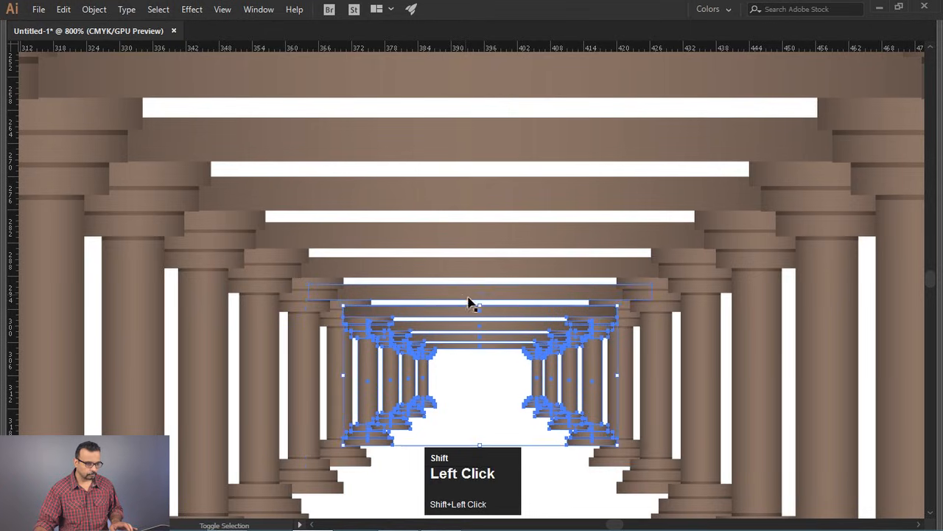
key(ctrl+shift+bracketleft)
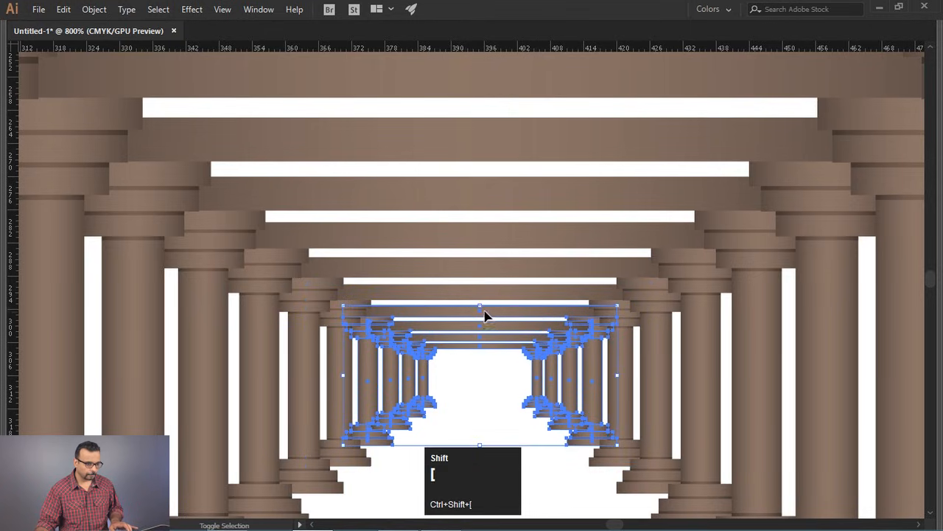
shift+click(490, 317)
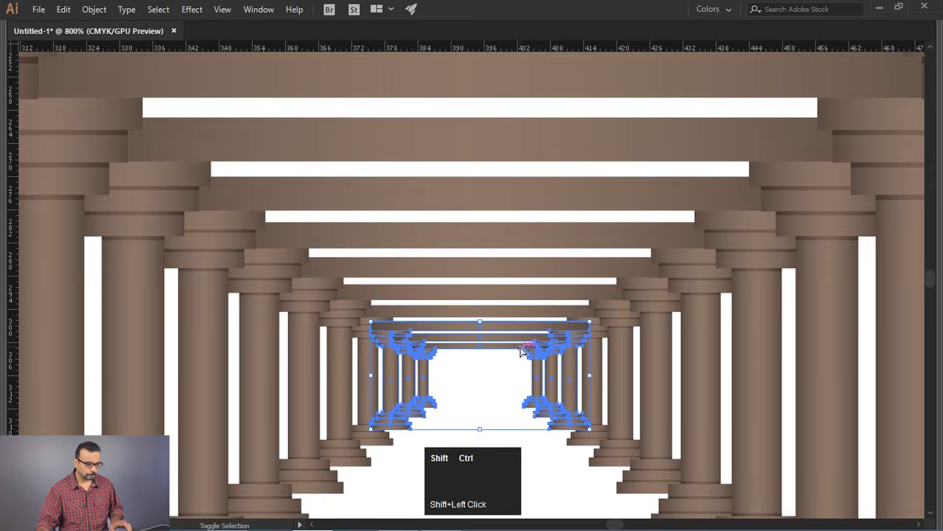
key(ctrl+shift+bracketleft)
- Deselect the two gateways just outside the innermost one in turn, sending the smaller ones to the back after each
scroll(405, 331, up, 6)
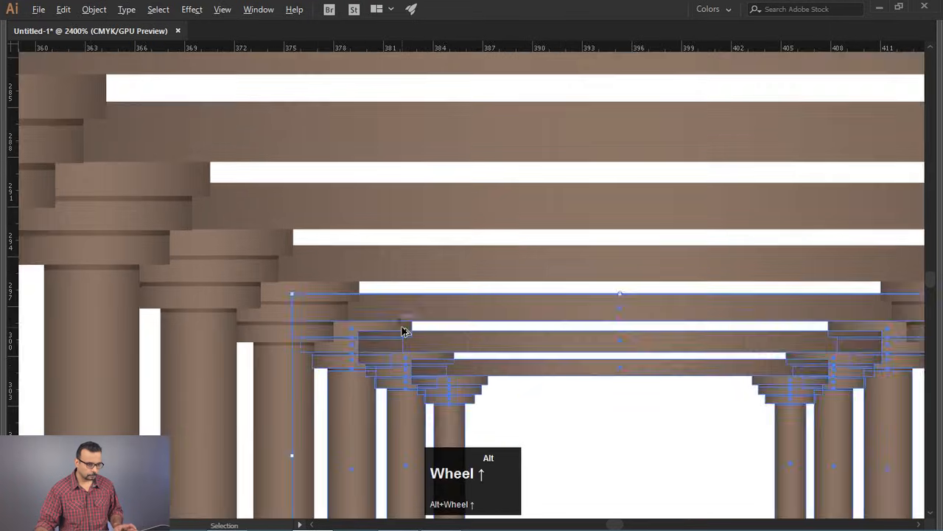
click(457, 280)
drag(456, 280, 406, 219)
shift+click(406, 209)
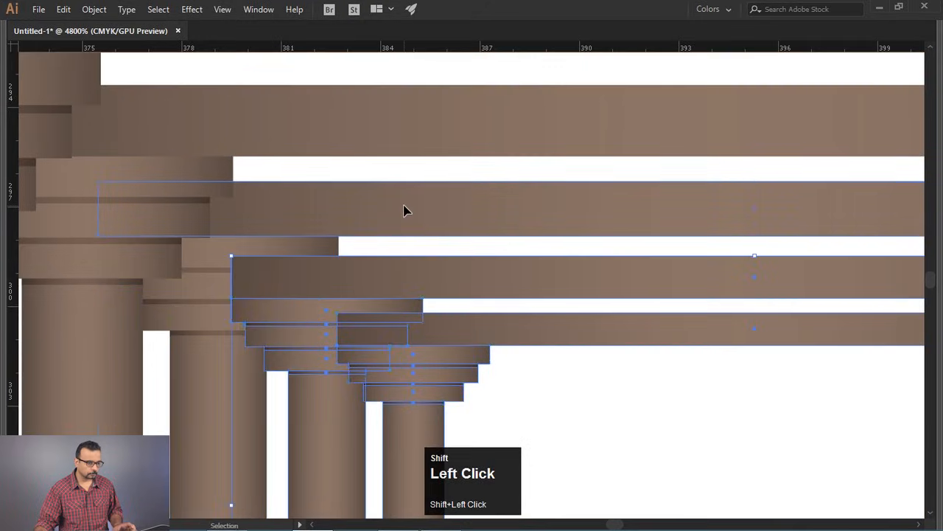
key(ctrl+shift+bracketleft)
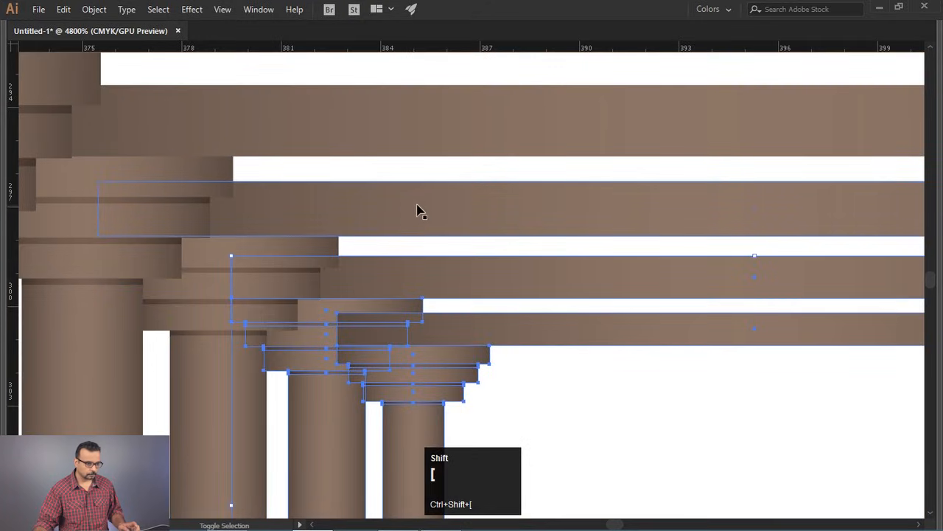
shift+click(462, 280)
key(ctrl+shift+bracketleft)
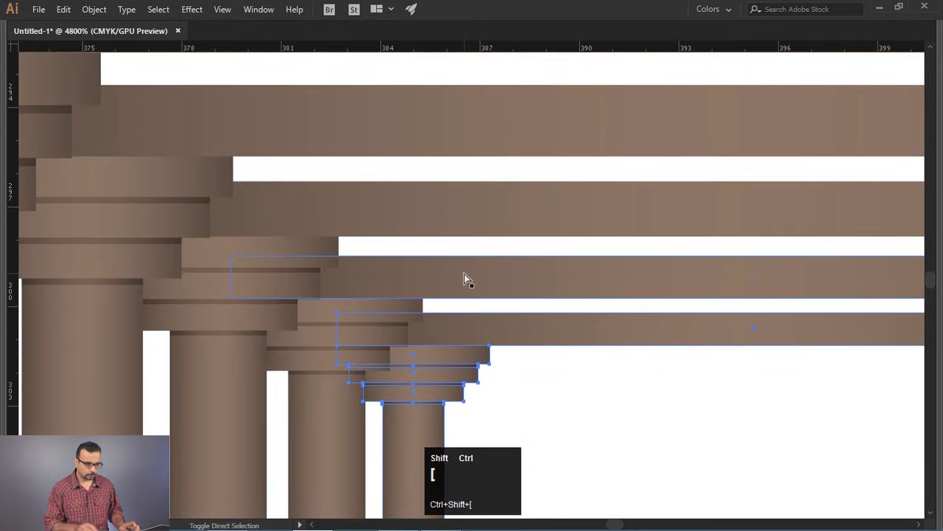
- Clear the selection on the finished colonnade and show the hidden panels again
scroll(451, 273, down, 12)
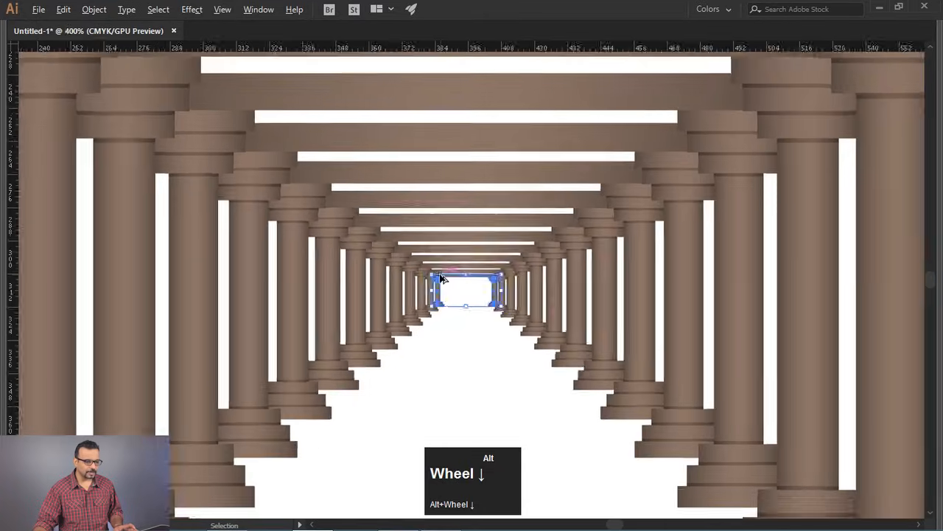
scroll(443, 279, up, 1)
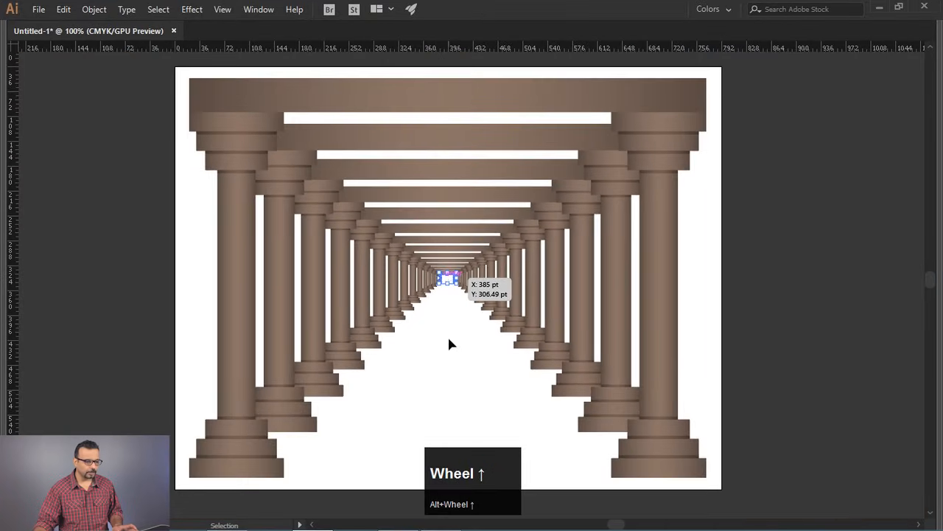
click(688, 340)
key(space)
drag(717, 316, 688, 353)
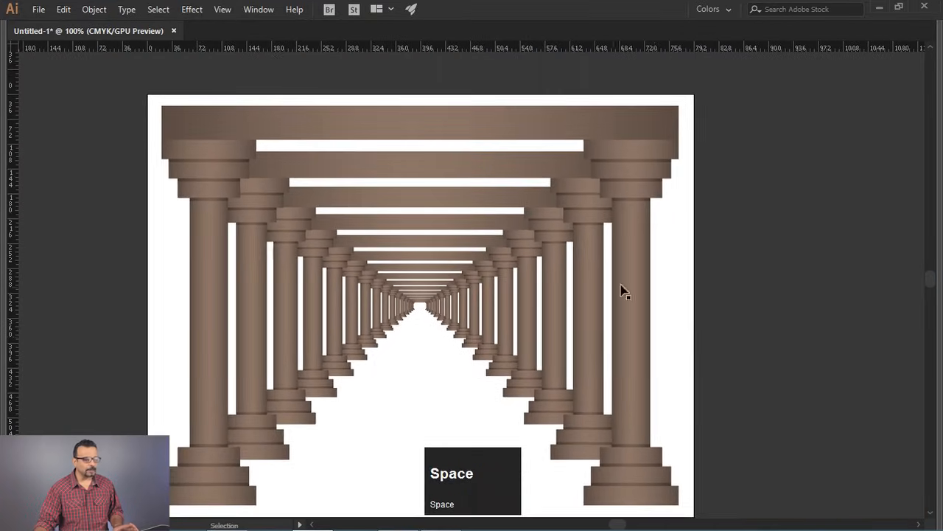
key(Tab)
key(alt)
key(space)
drag(502, 281, 408, 246)
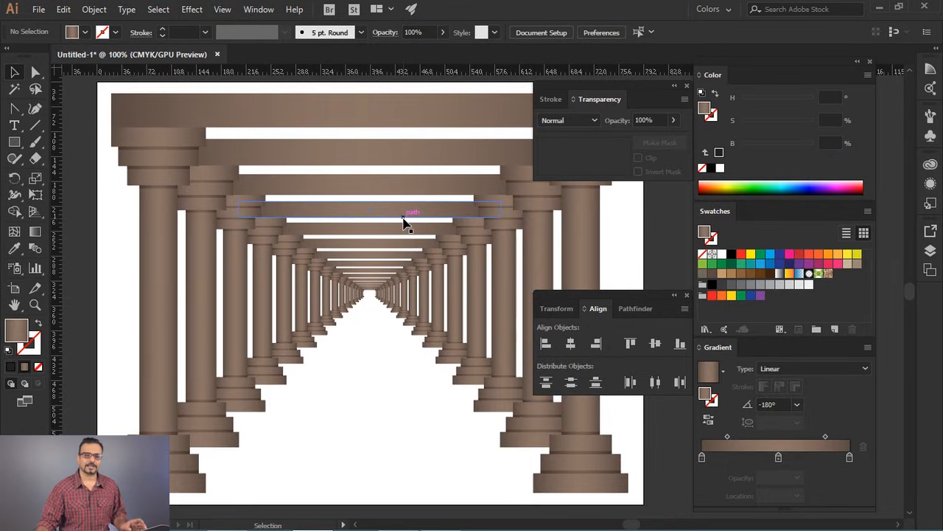
- Select all the gateways inside the outermost one and clear the selection
click(363, 359)
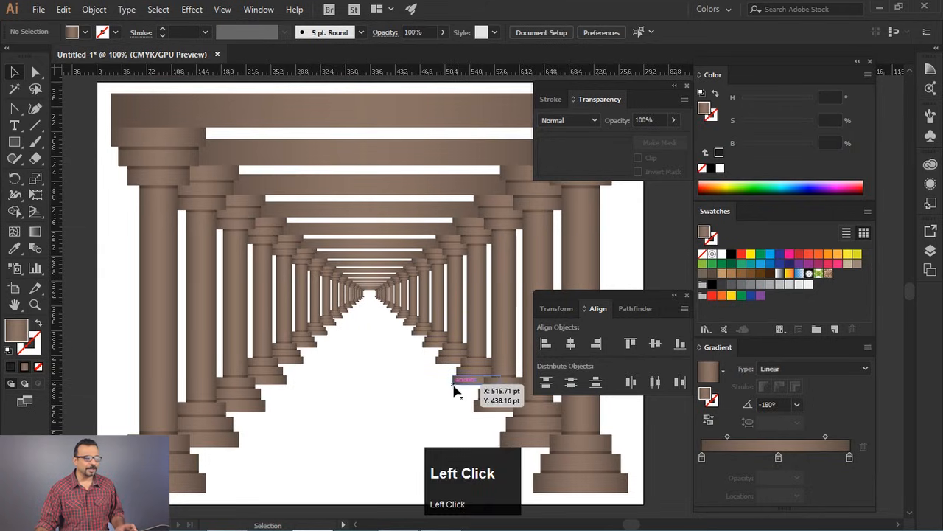
drag(395, 385, 339, 155)
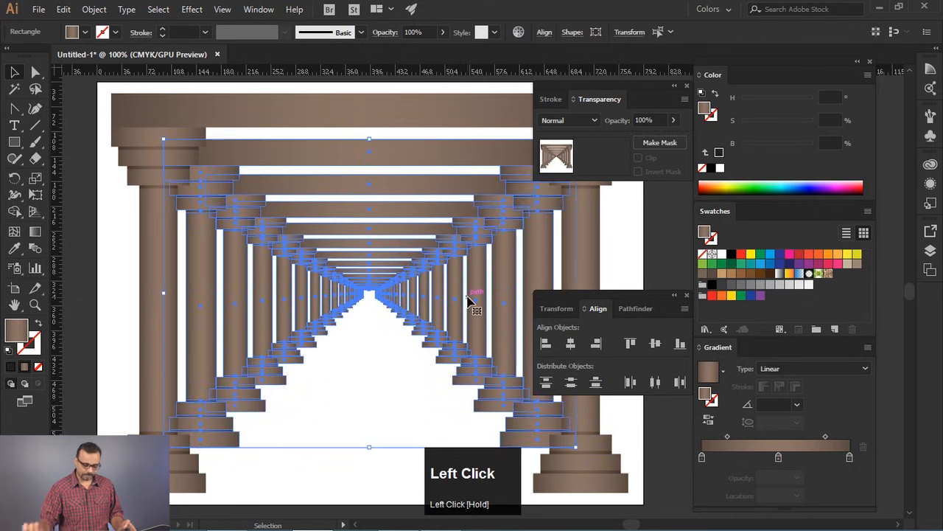
key(alt)
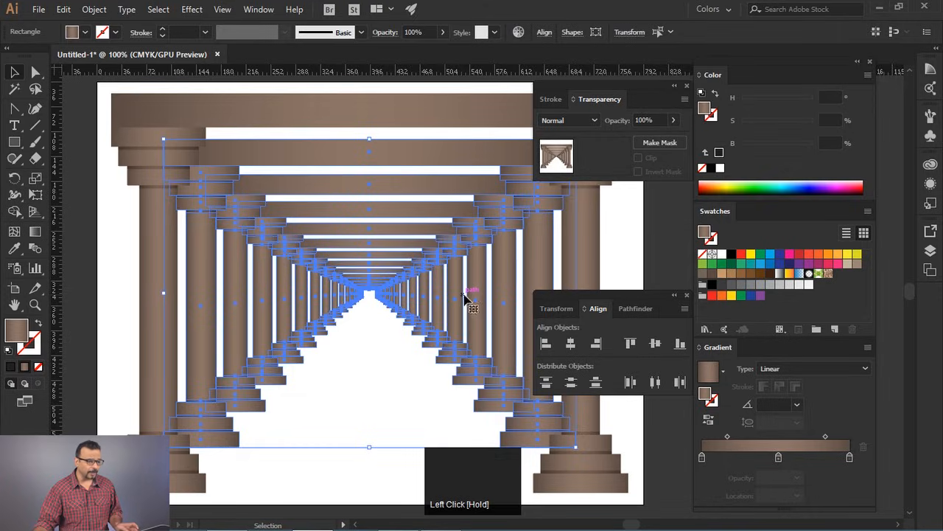
scroll(339, 250, down, 3)
click(396, 172)
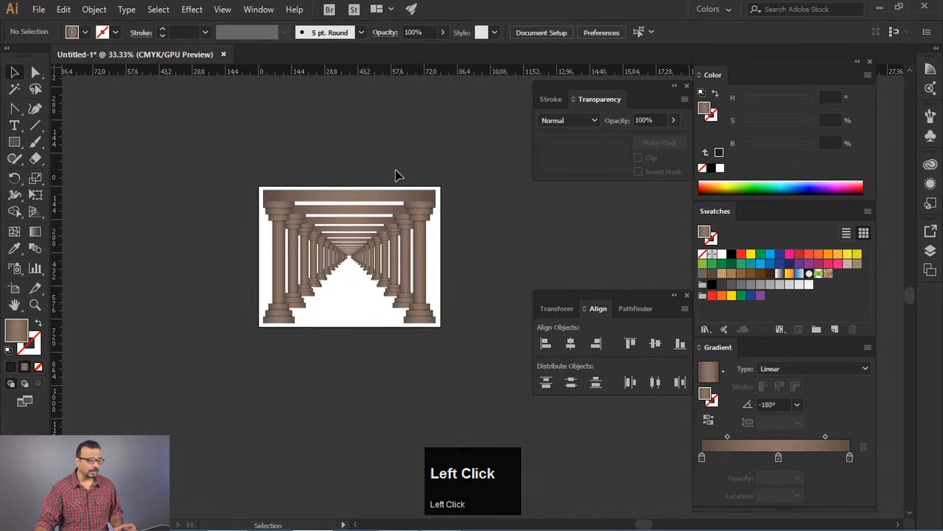
- Copy the outermost gateway and paste it into a new landscape Letter document, 792 x 612 points
click(407, 191)
key(ctrl+c)
key(ctrl+n)
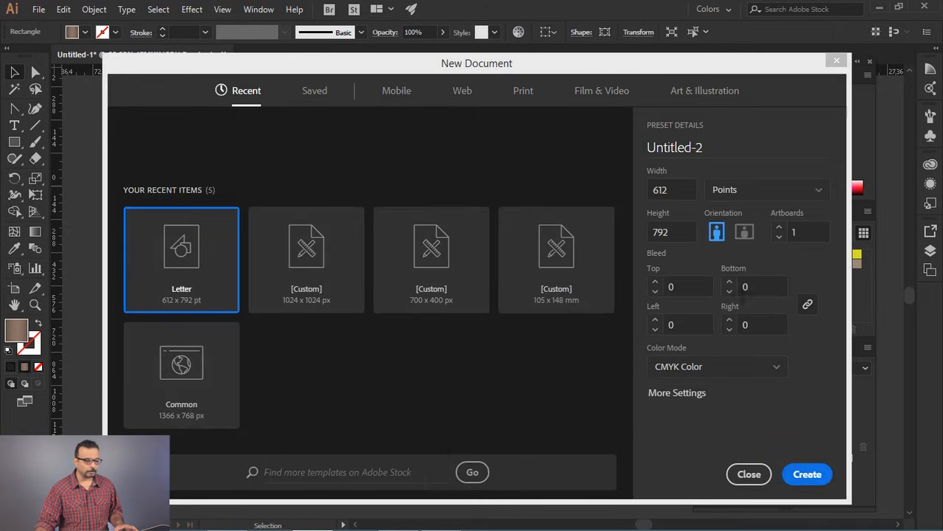
click(743, 234)
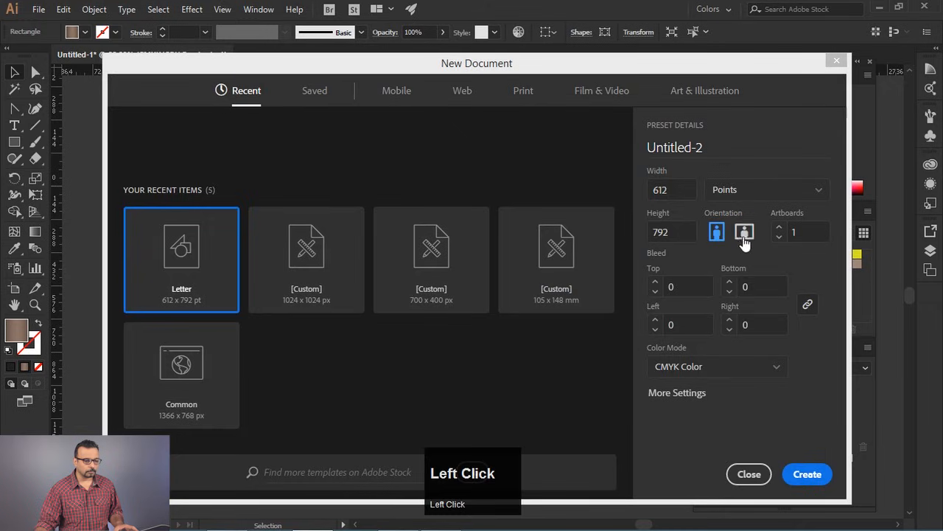
click(808, 475)
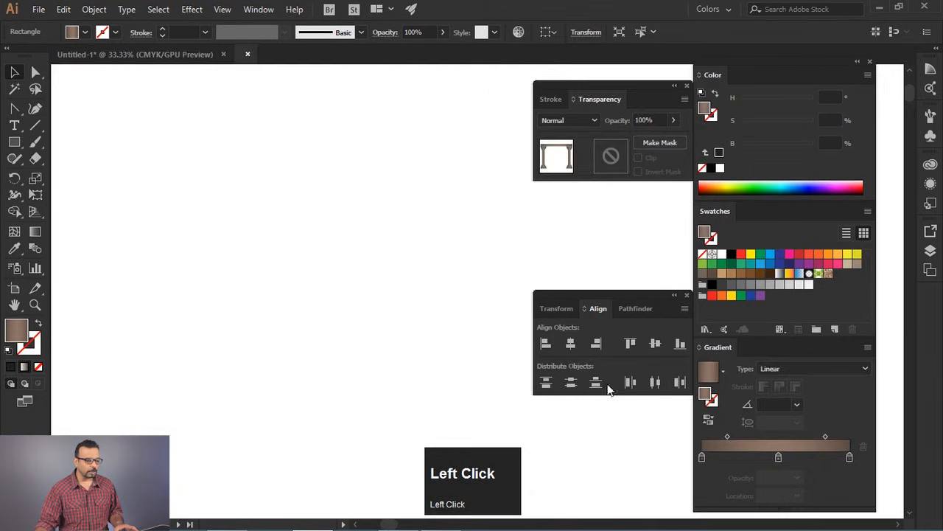
key(ctrl+v)
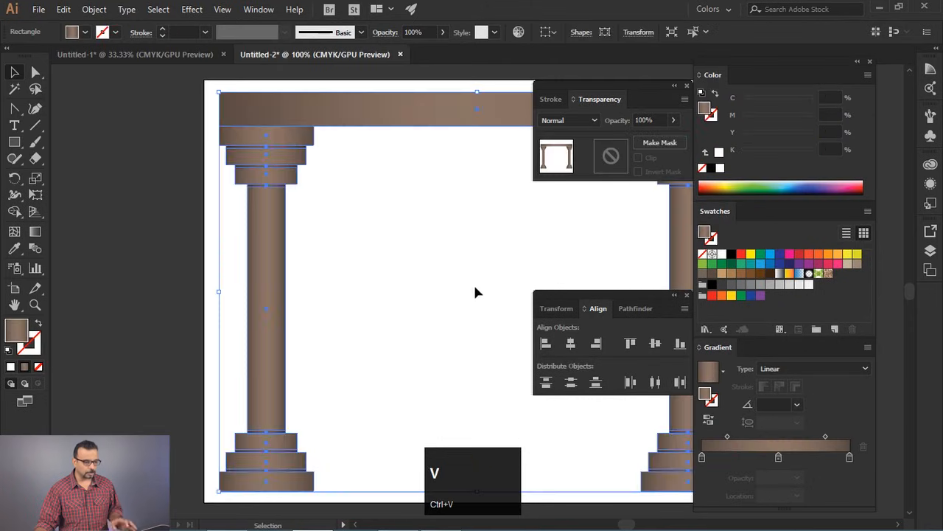
- Fill all the shapes of the pasted gateway with black
scroll(372, 255, down, 2)
drag(421, 293, 364, 276)
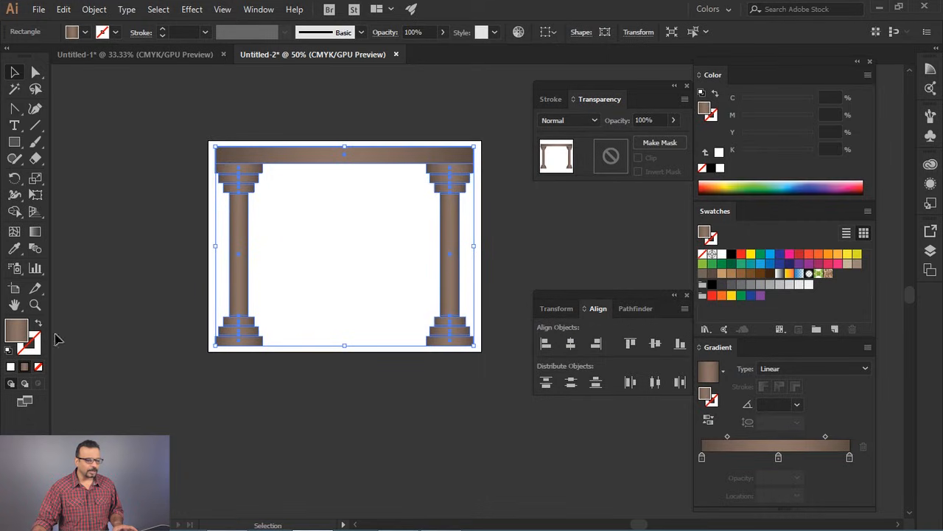
click(731, 255)
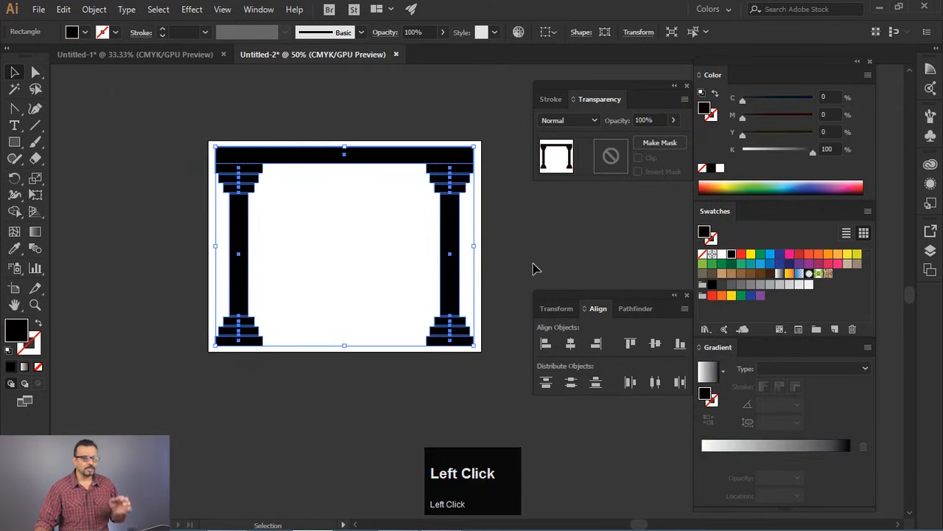
click(407, 231)
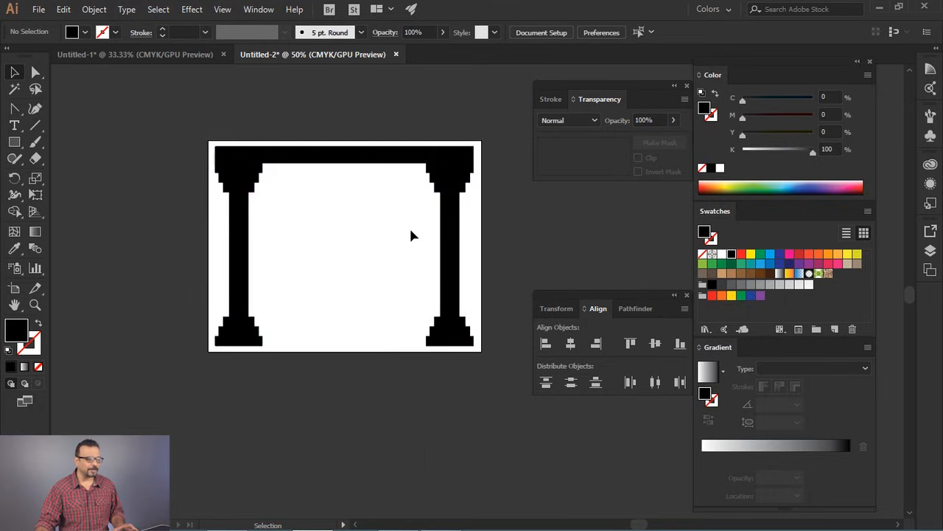
- Fill the gateway with the dark grey swatch of 80% black and clear the selection
click(450, 212)
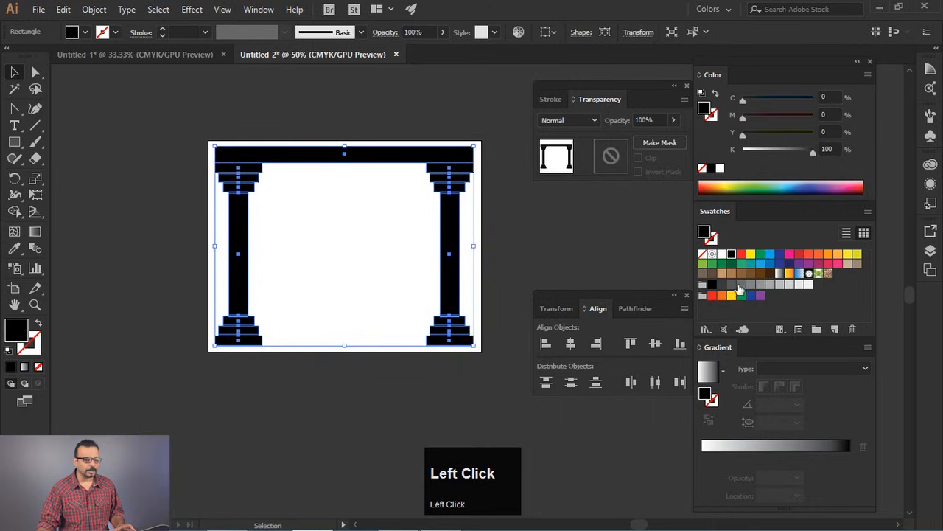
click(731, 285)
click(534, 245)
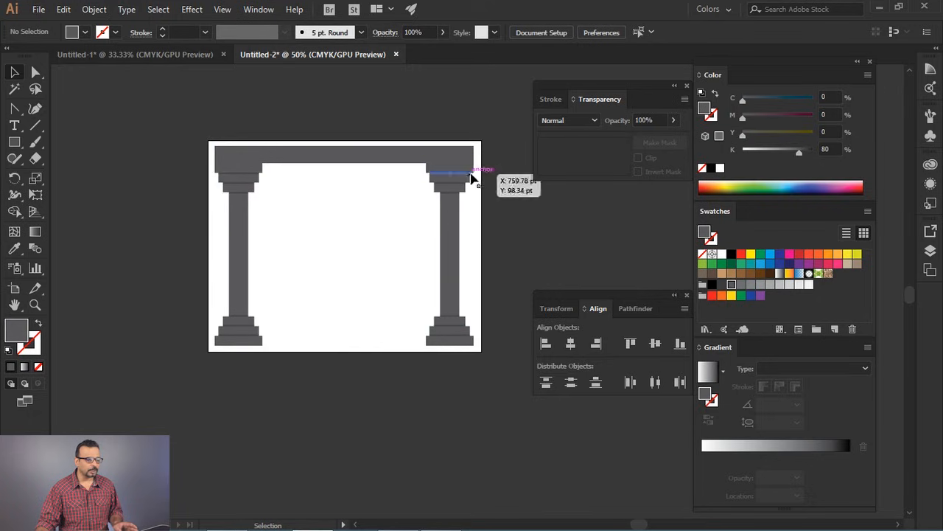
- Make a smaller copy of the whole gateway, scaled about a point between the column bases
scroll(460, 181, up, 3)
scroll(379, 173, down, 3)
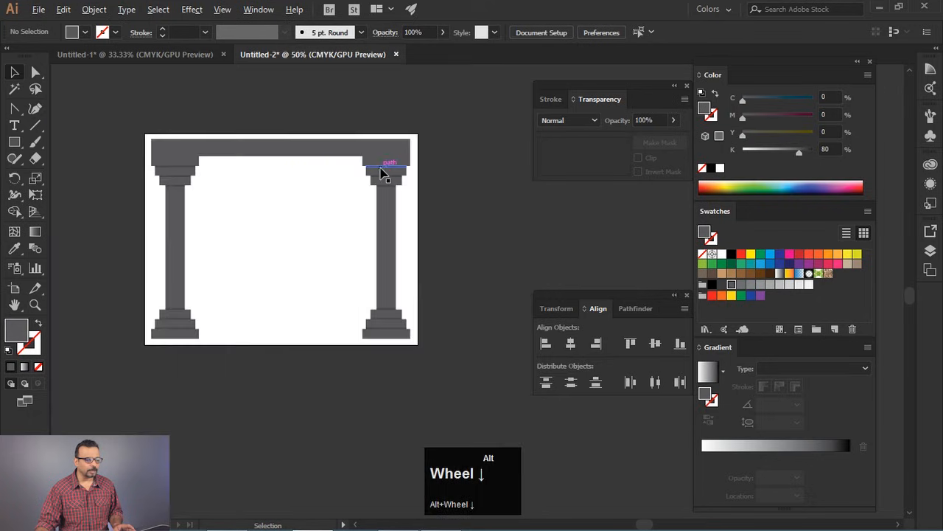
key(space)
drag(469, 226, 548, 252)
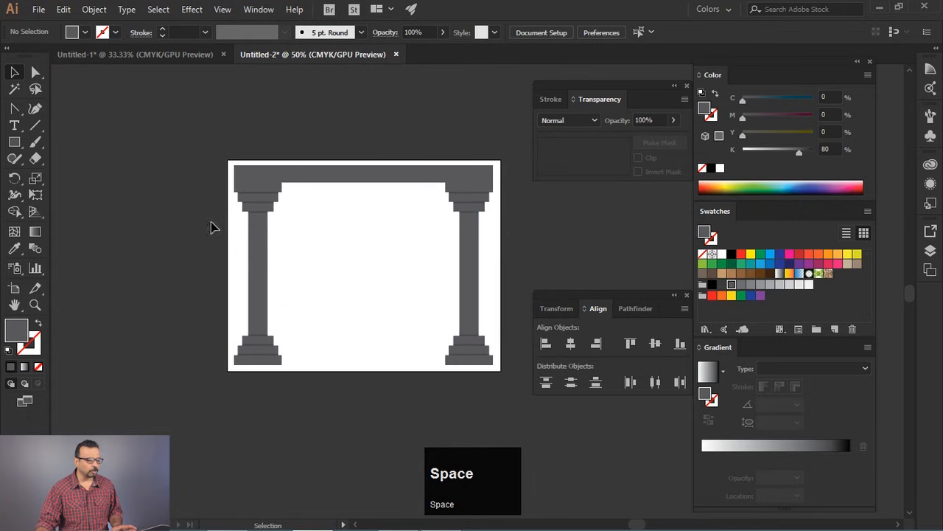
drag(245, 156, 516, 376)
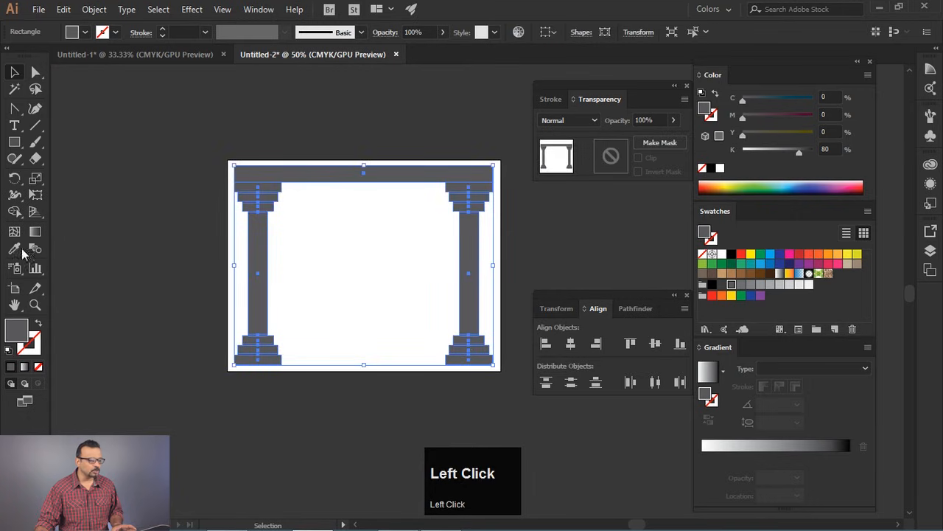
click(35, 181)
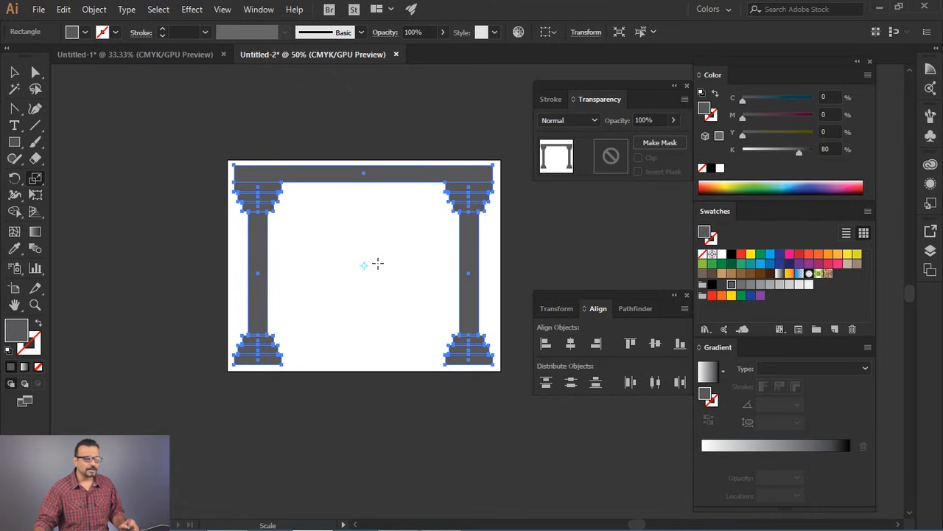
click(362, 350)
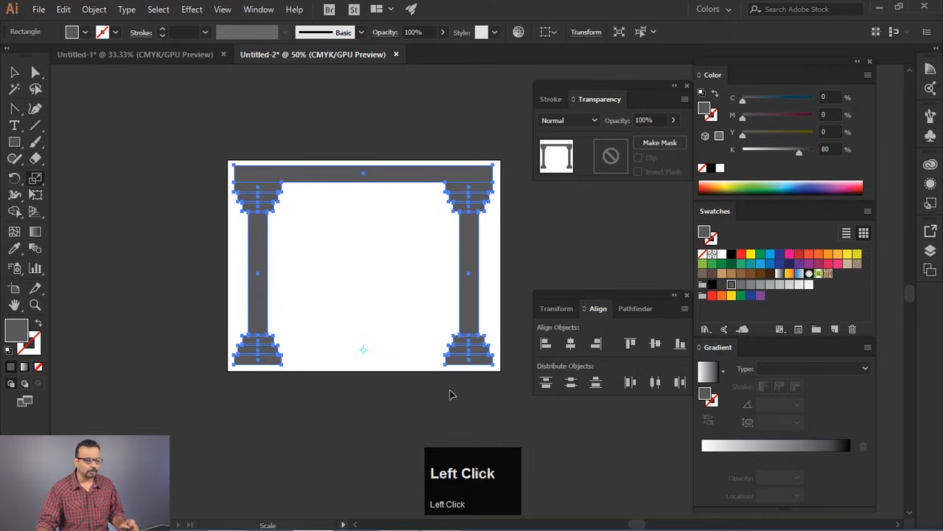
drag(483, 175, 441, 212)
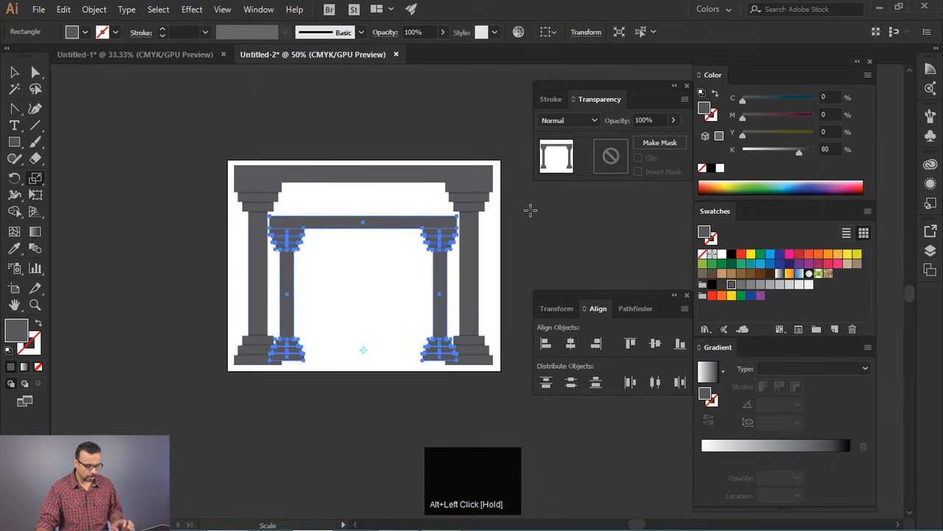
- Repeat the scaled copy until the gateways recede to the low vanishing point
key(ctrl+d)
key(ctrl+d)
key(ctrl+d)
key(ctrl+d)
key(ctrl+d)
key(ctrl+d)
key(ctrl+d)
key(ctrl+d)
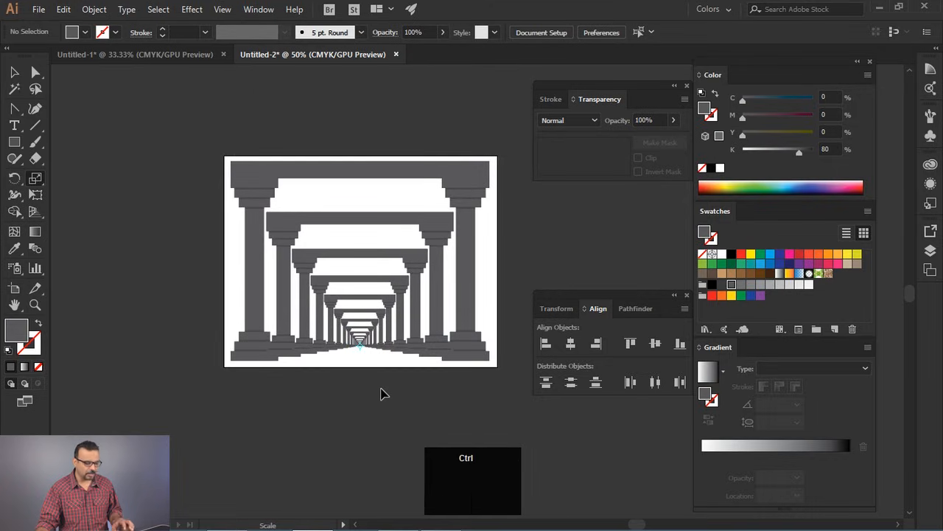
- Undo all the gateway copies that converge between the column bases
key(ctrl+z)
key(ctrl+z)
key(ctrl+z)
key(ctrl+z)
key(ctrl+z)
key(ctrl+z)
key(ctrl+z)
key(ctrl+z)
key(ctrl+z)
key(ctrl+z)
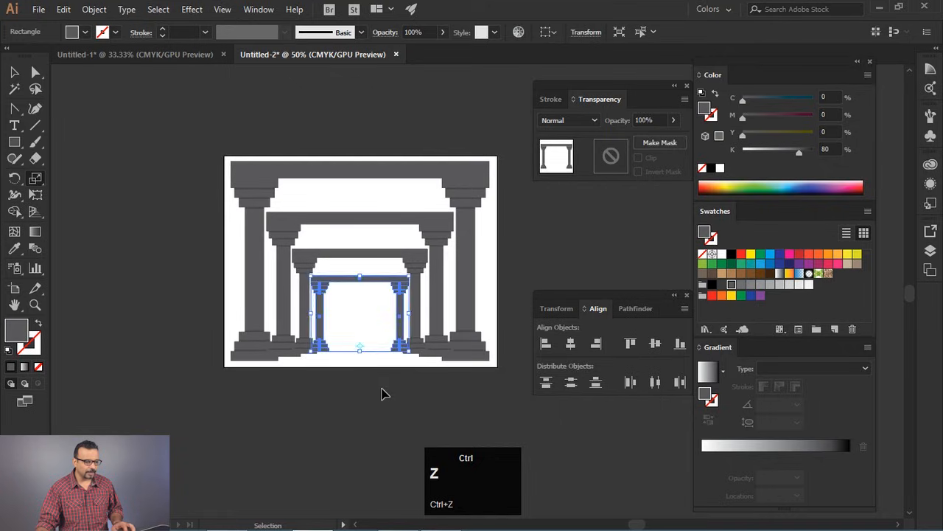
- Scale a gateway copy about a point just below the lintel's centre and repeat it into a receding colonnade
click(361, 192)
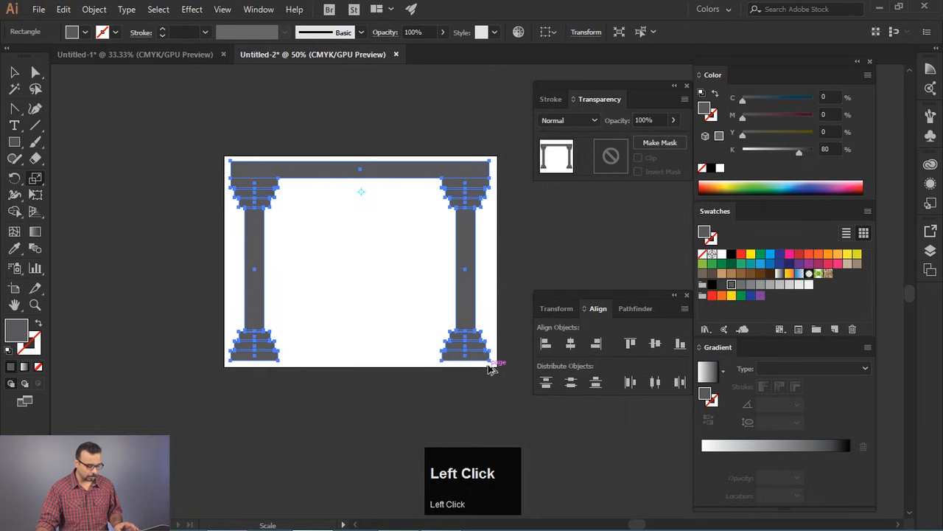
drag(493, 367, 488, 331)
key(ctrl+d)
key(ctrl+d)
key(ctrl+d)
key(ctrl+d)
key(ctrl+d)
key(ctrl+d)
key(ctrl+d)
key(ctrl+d)
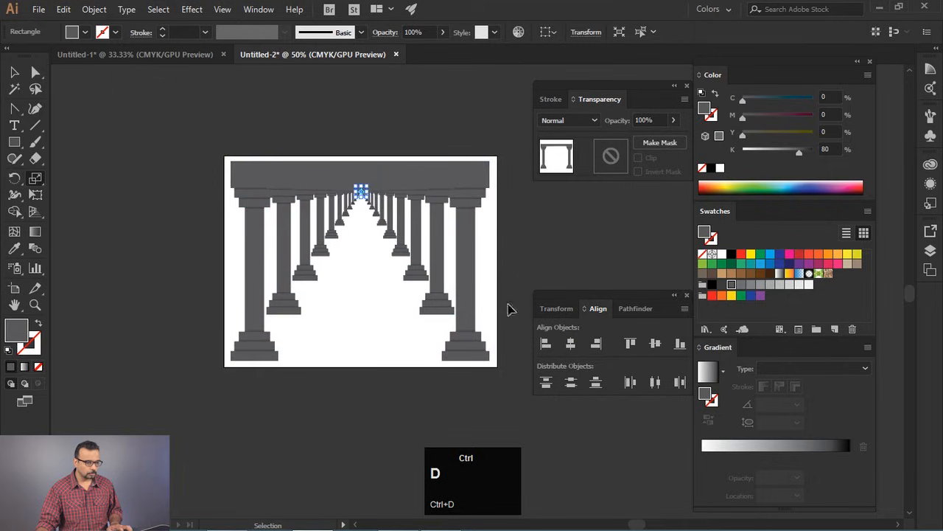
ctrl+click(511, 256)
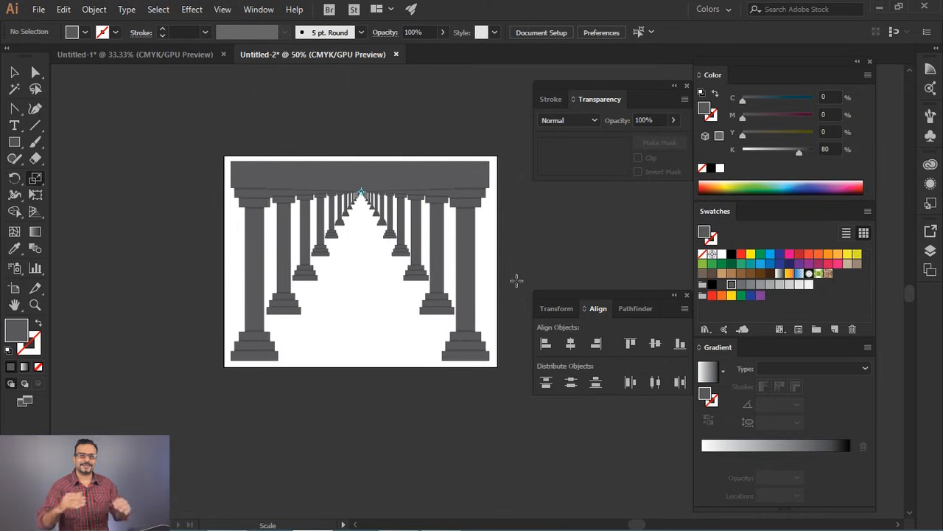
- Undo the colonnade that converges just below the lintel, leaving only the original gateway
key(ctrl+z)
key(ctrl+z)
key(ctrl+z)
key(ctrl+z)
key(ctrl+z)
key(ctrl+z)
key(ctrl+z)
key(ctrl+z)
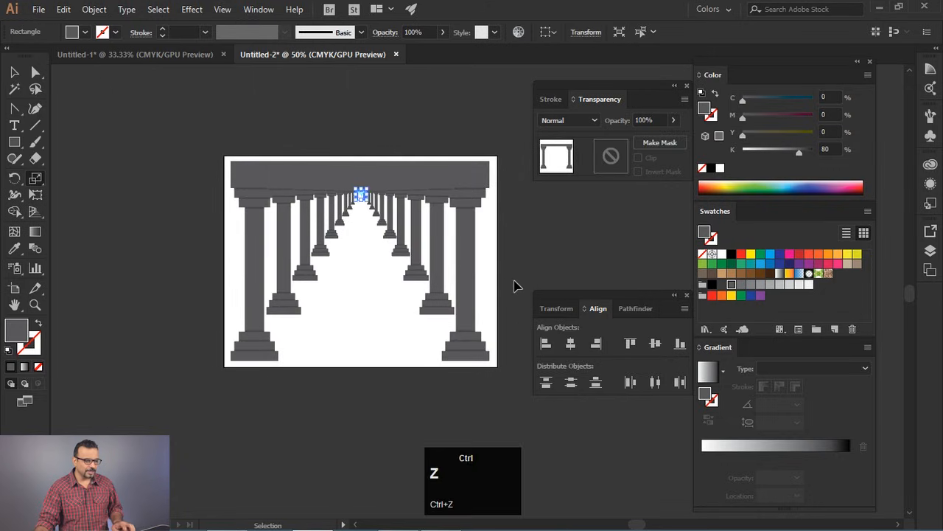
key(ctrl+z)
key(ctrl+z)
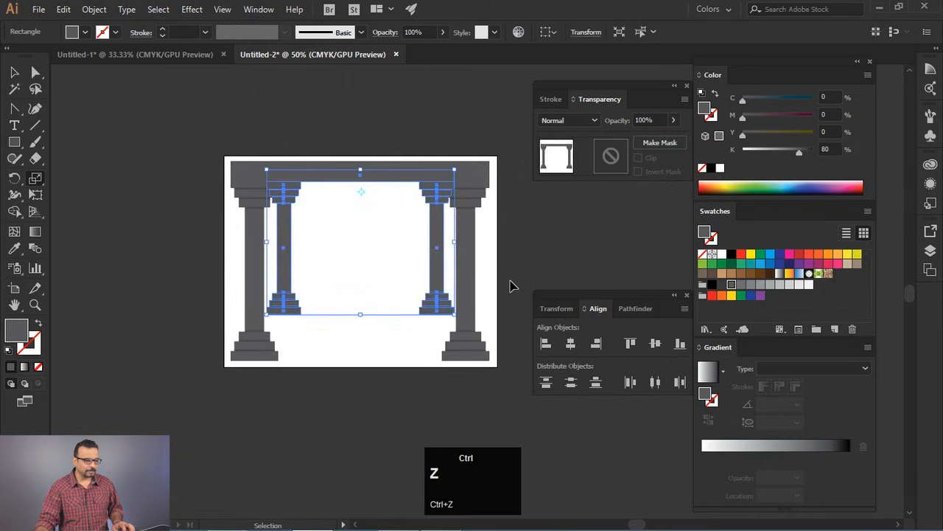
- Scale a gateway copy about a point beside the left column's shaft and repeat it into a sideways-receding colonnade
click(273, 272)
drag(475, 359, 455, 343)
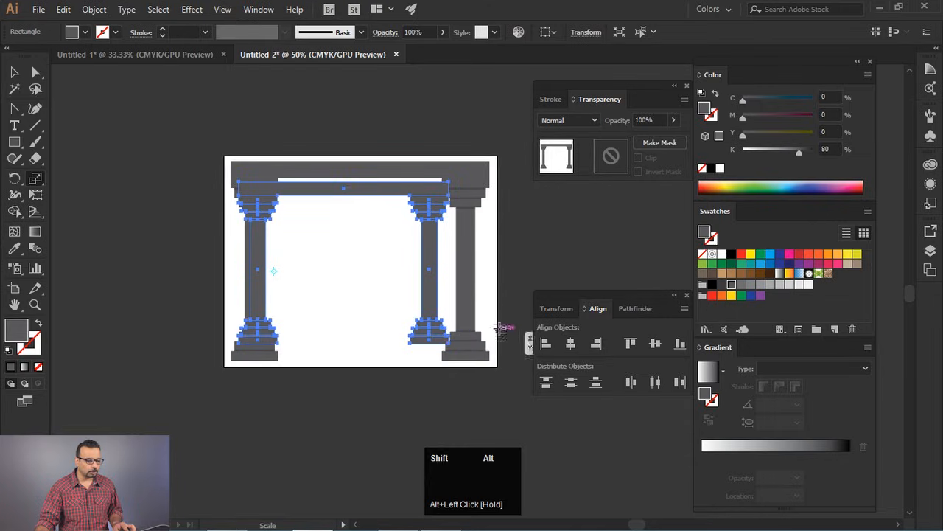
key(ctrl+d)
key(ctrl+d)
key(ctrl+d)
key(ctrl+d)
key(ctrl+d)
key(ctrl+d)
key(ctrl+d)
key(ctrl+d)
key(ctrl+d)
key(ctrl+d)
key(ctrl+d)
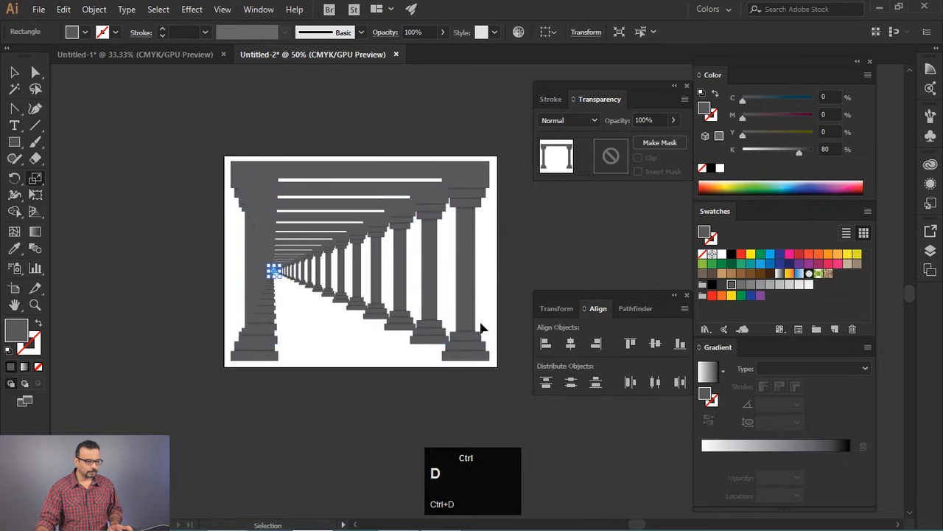
ctrl+click(358, 394)
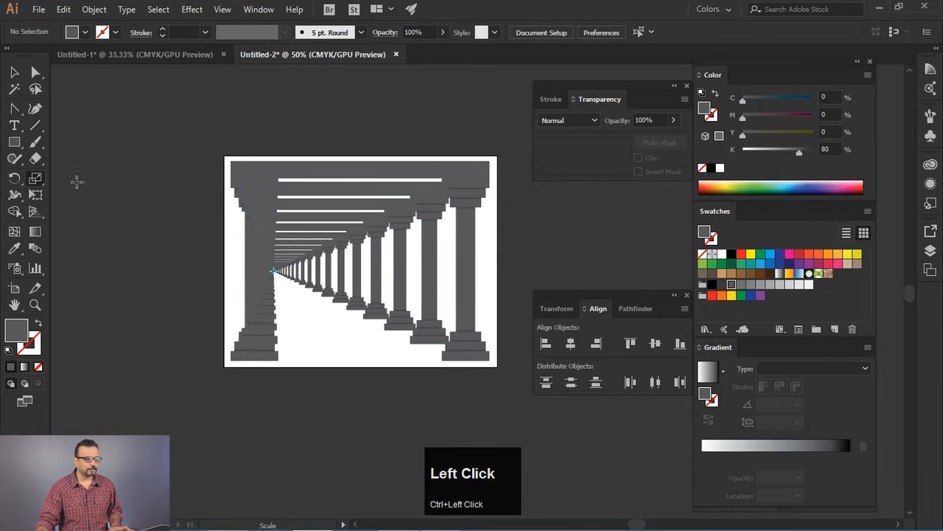
- Undo the colonnade that converges beside the left column, returning to the single selected gateway
click(14, 71)
key(ctrl+z)
key(ctrl+z)
key(ctrl+z)
key(ctrl+z)
key(ctrl+z)
key(ctrl+z)
key(ctrl+z)
key(ctrl+z)
key(ctrl+z)
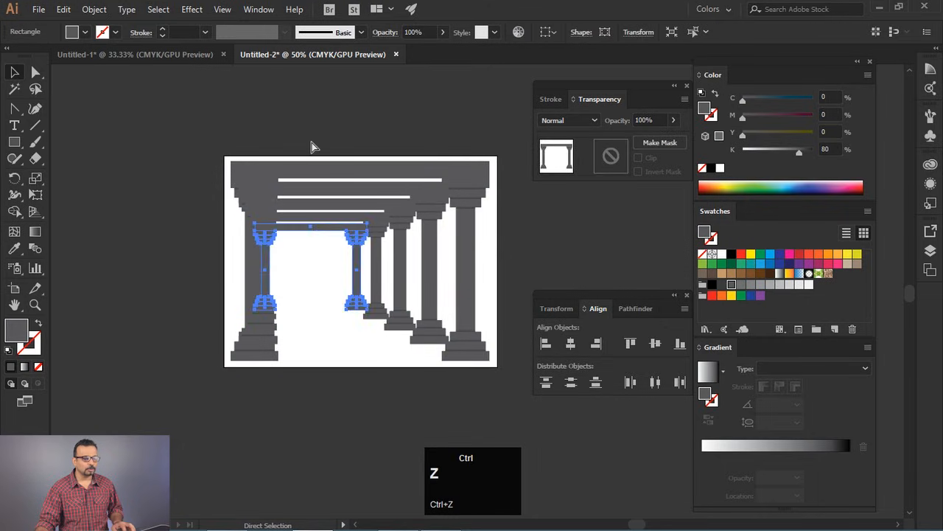
key(ctrl+z)
key(ctrl+z)
key(ctrl+z)
key(ctrl+z)
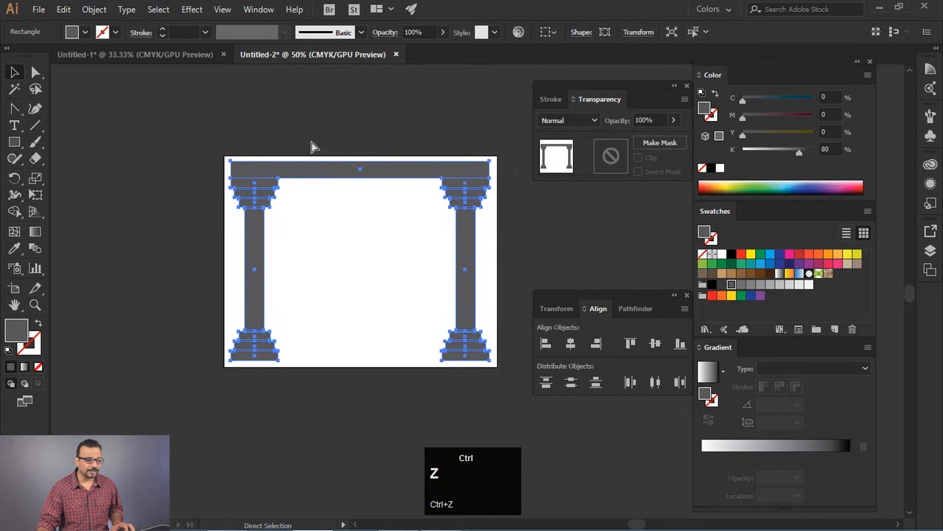
key(ctrl+z)
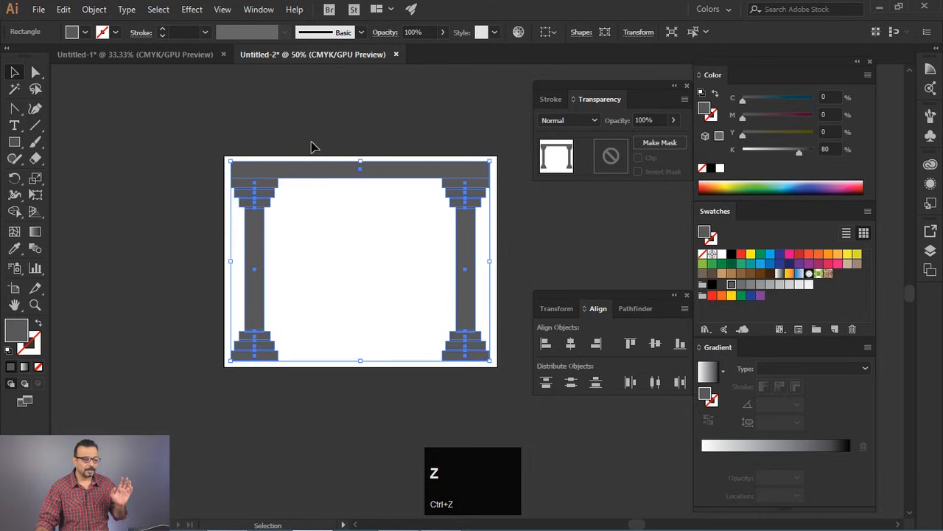
- Set the scaling origin low in the middle of the gateway opening again and create a smaller copy
click(35, 178)
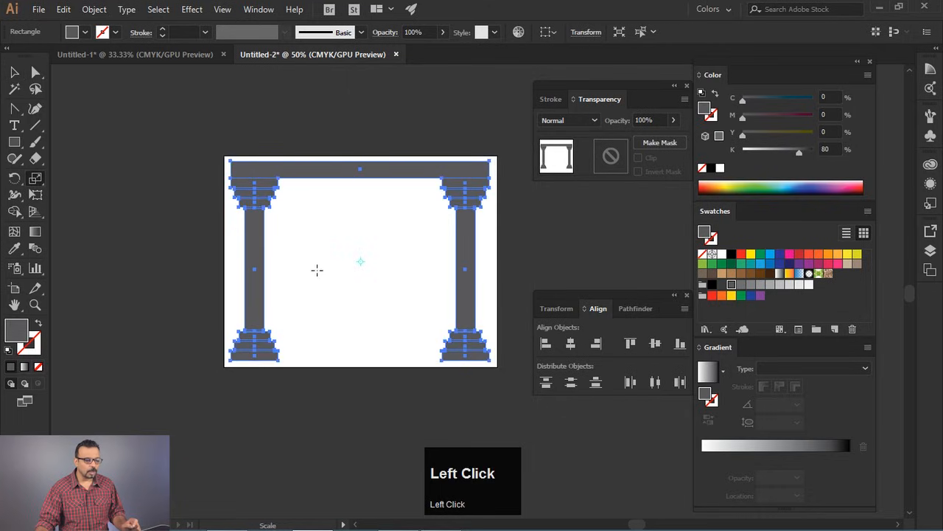
click(359, 346)
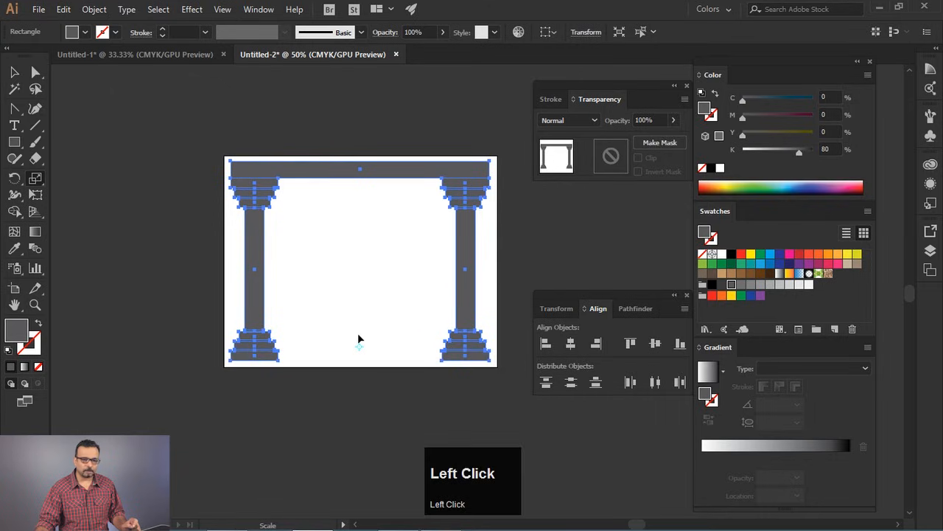
key(alt)
drag(485, 171, 444, 211)
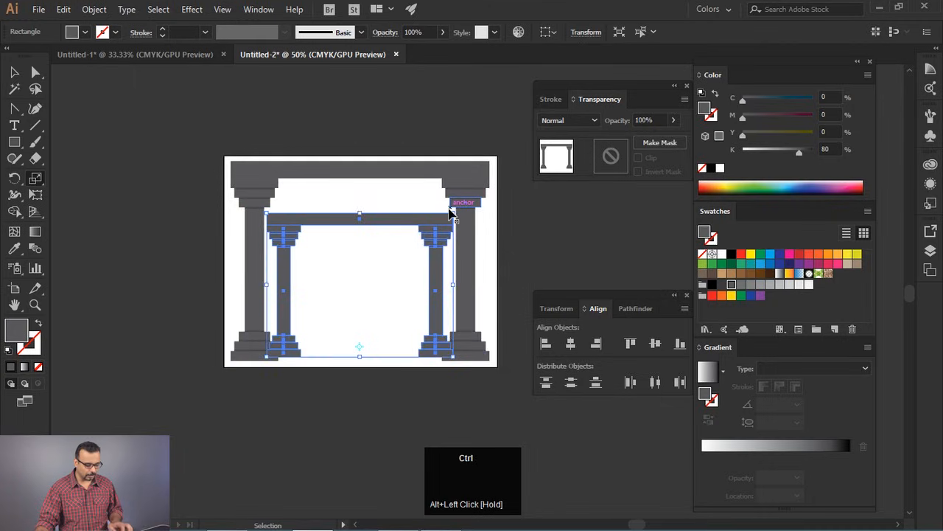
- Repeat the scaling into a colonnade converging near the floor, and clear the selection
key(ctrl+d)
key(ctrl+d)
key(ctrl+d)
key(ctrl+d)
key(ctrl+d)
key(ctrl+d)
key(ctrl+d)
key(ctrl+d)
key(ctrl+d)
key(ctrl+d)
key(ctrl+d)
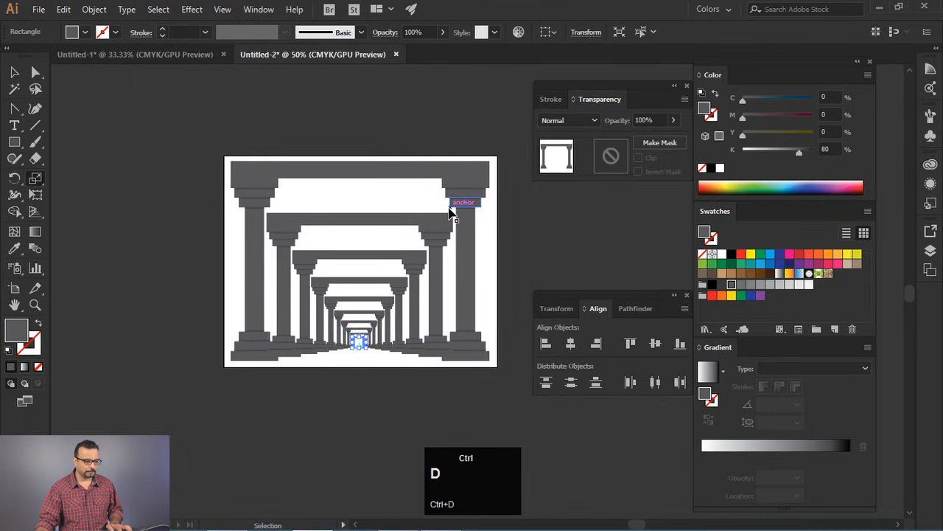
ctrl+click(505, 249)
key(v)
click(505, 249)
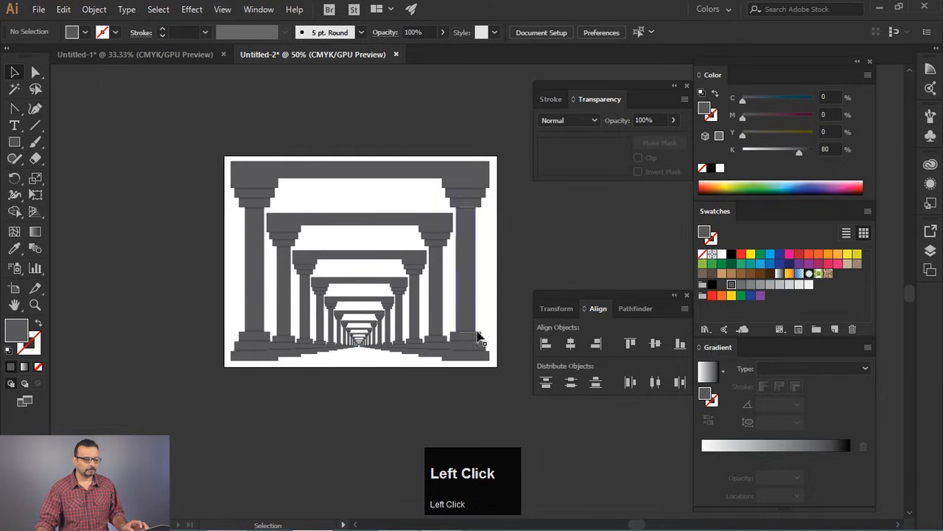
- Select the entire grey colonnade and delete it to empty the artboard
drag(175, 134, 536, 406)
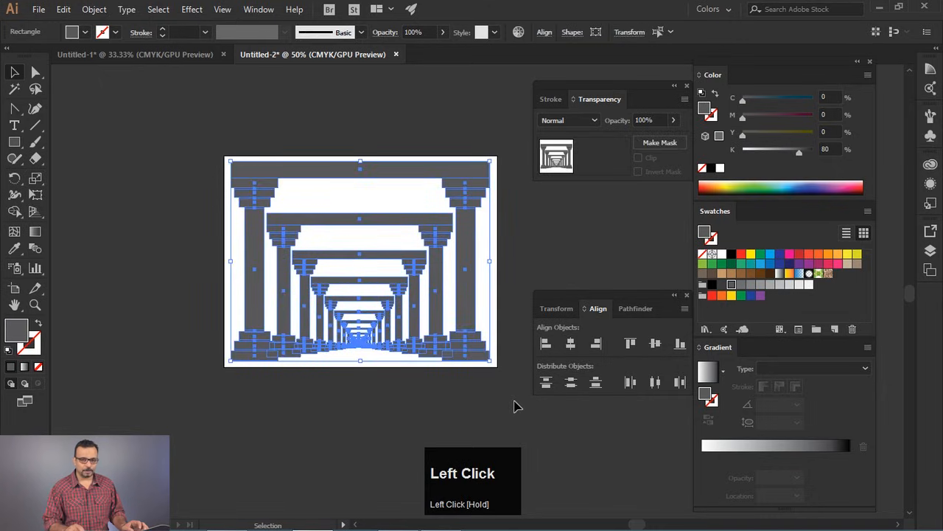
key(Delete)
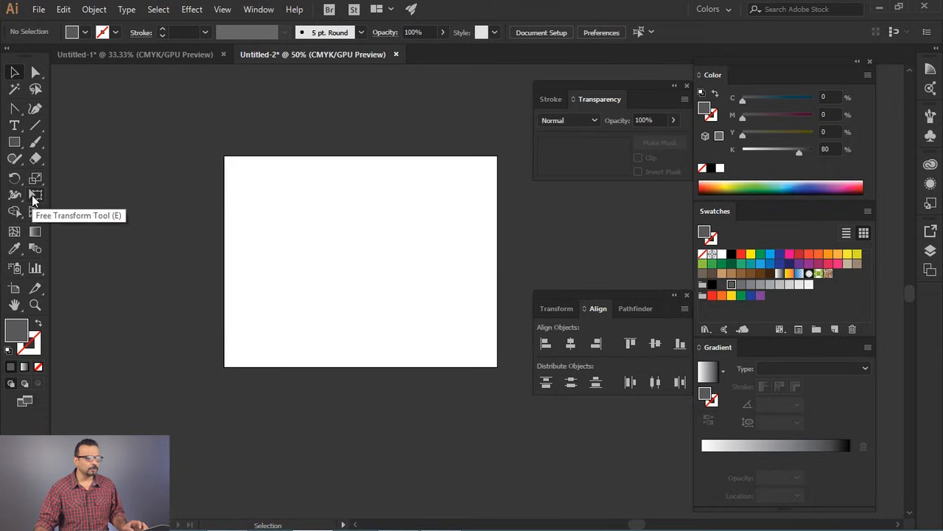
- Draw a dark grey square in the upper-left part of the artboard and move it closer to the artboard's centre
click(14, 142)
drag(269, 182, 330, 241)
click(14, 71)
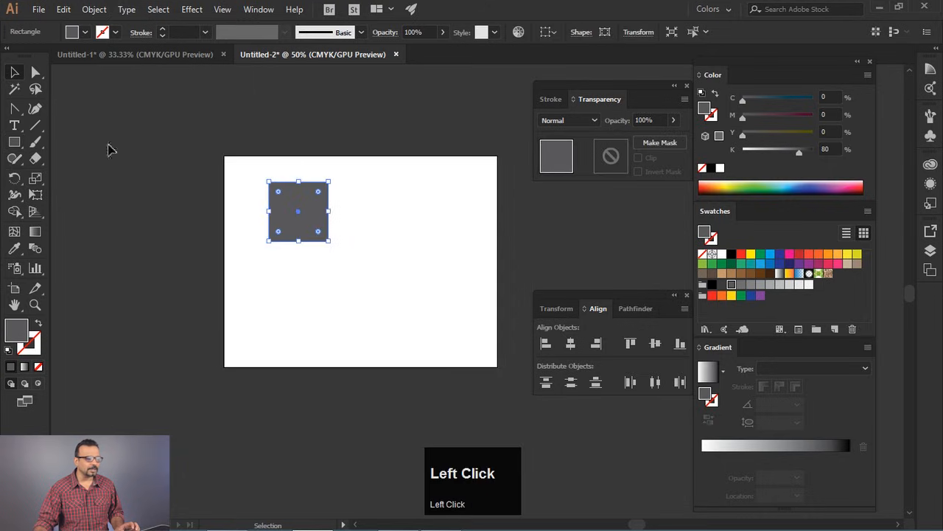
drag(295, 206, 329, 237)
- Try enlarging and rotating the square by its bounding box, and undo both changes
drag(363, 271, 474, 258)
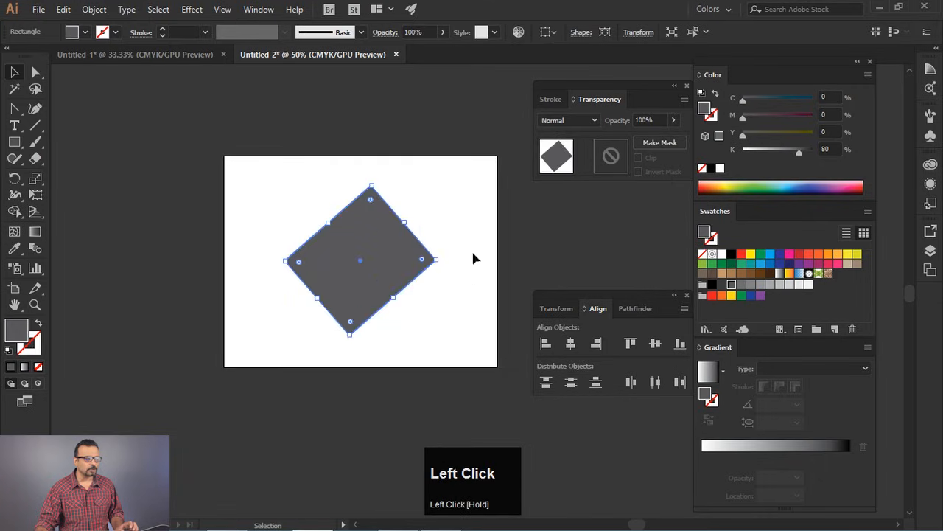
key(ctrl+z)
key(ctrl+z)
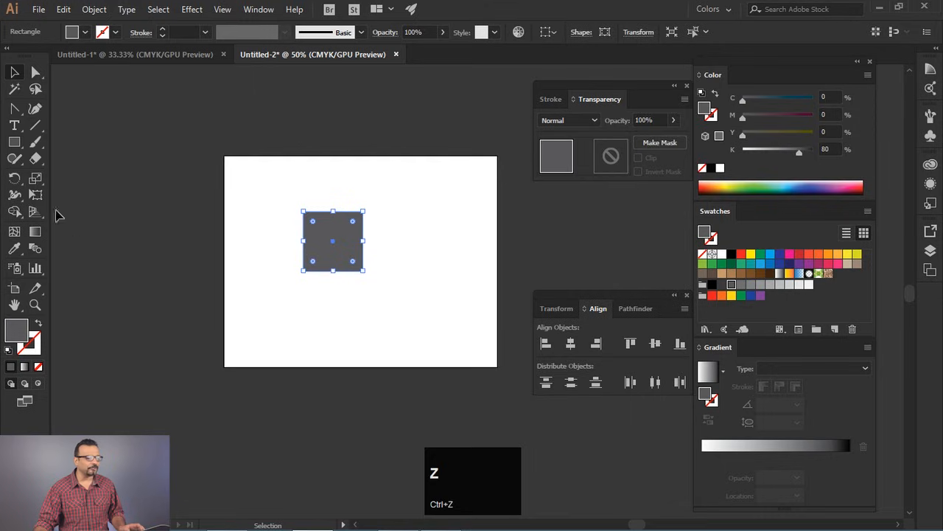
- Try scaling and rotating the square with the Free Transform tool, undoing each change
click(35, 194)
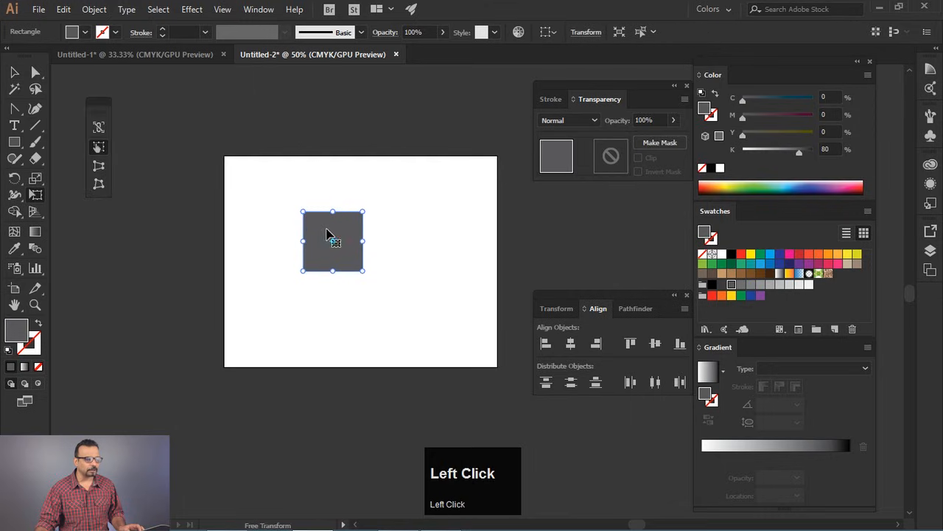
drag(96, 107, 183, 193)
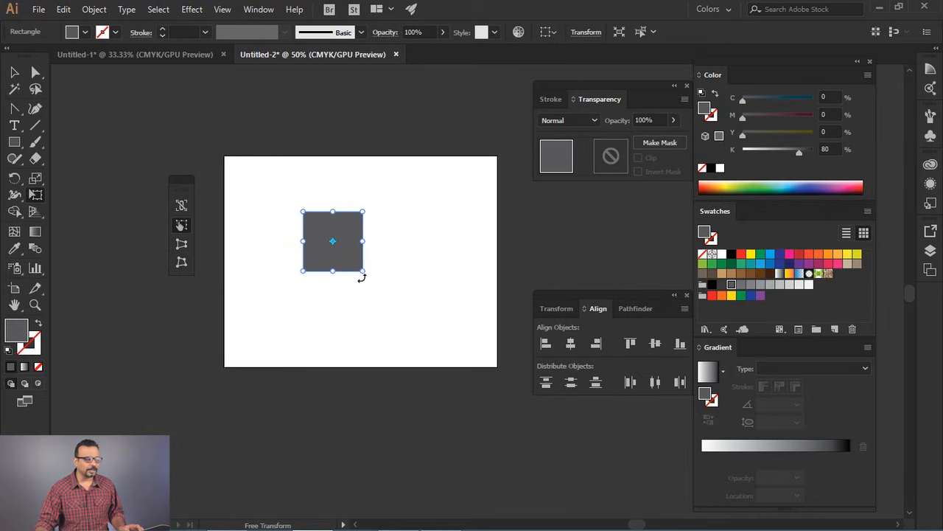
mouse_move(361, 272)
mouse_down()
mouse_move(371, 294)
mouse_move(408, 315)
mouse_move(356, 272)
mouse_move(369, 274)
mouse_up()
key(ctrl+z)
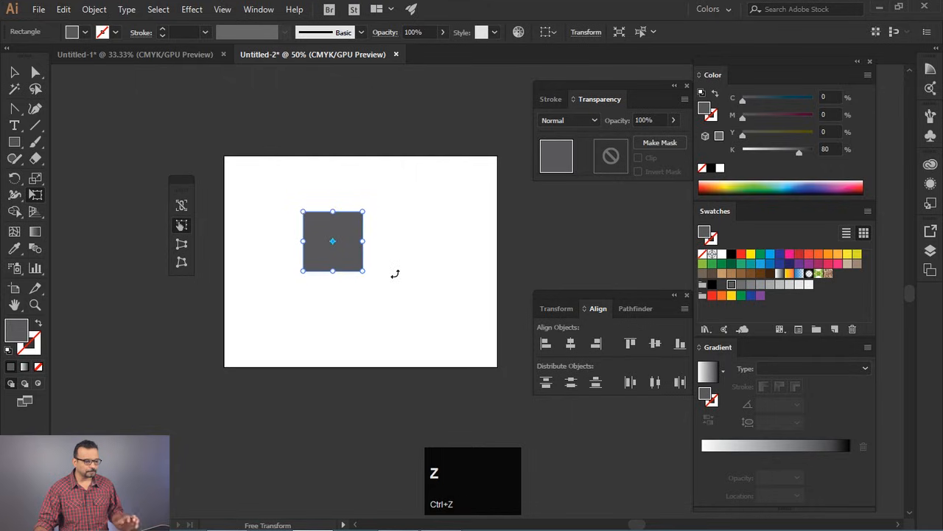
drag(384, 260, 402, 224)
key(ctrl+z)
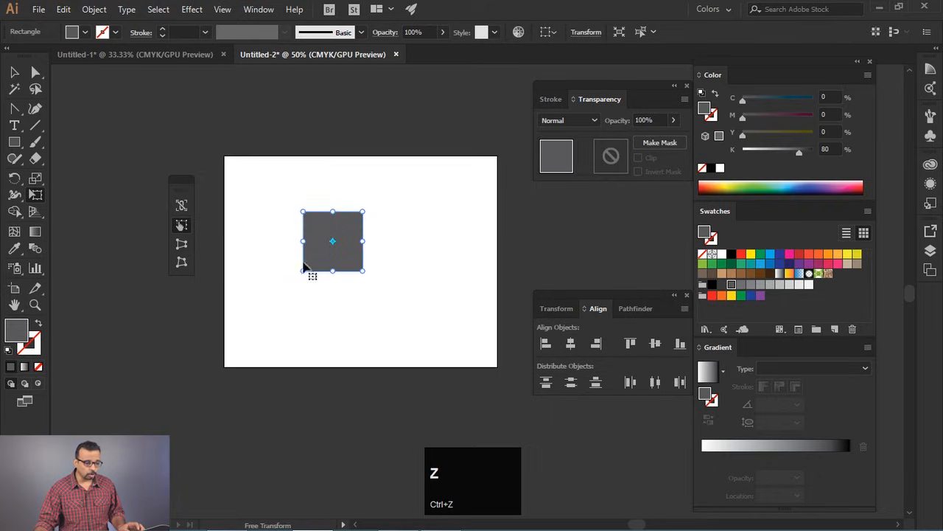
- Enable the Constrain option of Free Transform, enlarge the square slightly in proportion, and disable Constrain again
drag(177, 195, 259, 222)
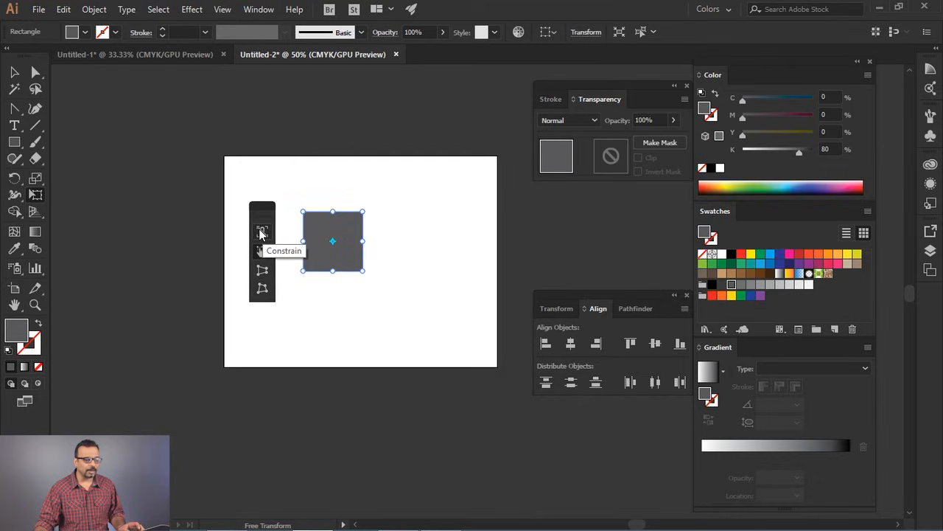
click(261, 232)
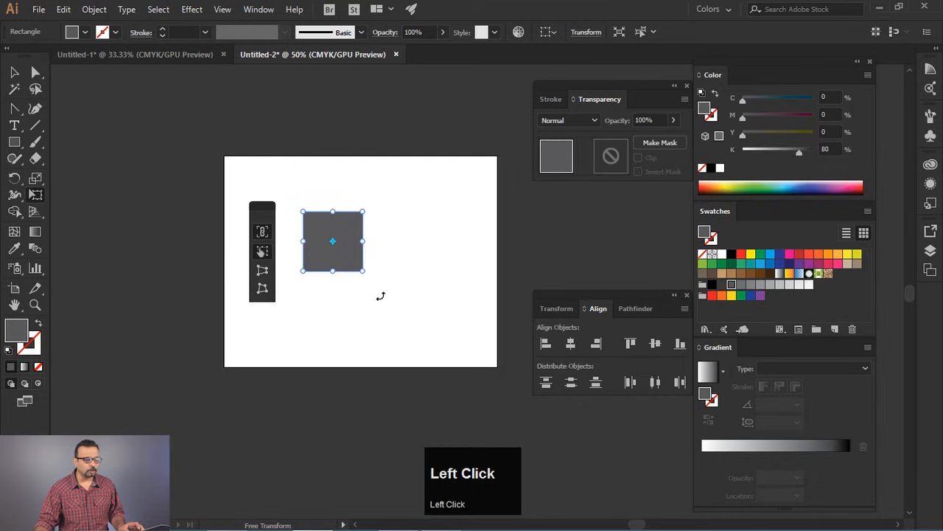
mouse_move(361, 272)
mouse_down()
mouse_move(426, 316)
mouse_move(381, 299)
mouse_move(442, 341)
mouse_move(373, 236)
mouse_move(440, 295)
mouse_move(378, 275)
mouse_up()
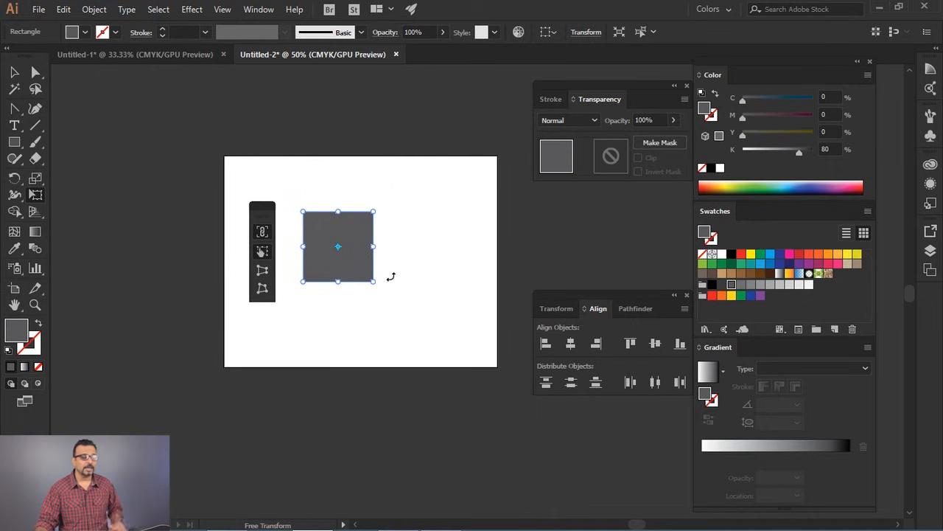
mouse_move(373, 282)
mouse_down()
mouse_move(421, 326)
mouse_move(383, 307)
mouse_move(369, 278)
mouse_up()
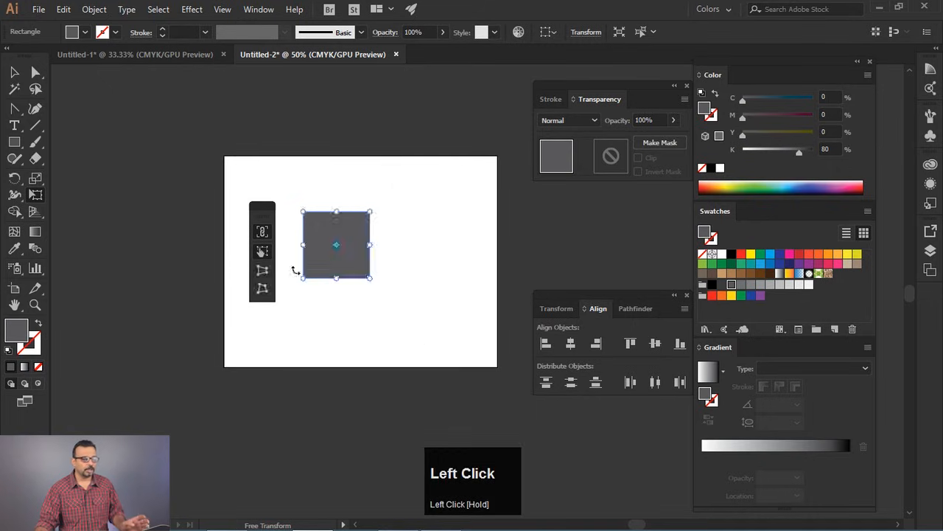
click(262, 233)
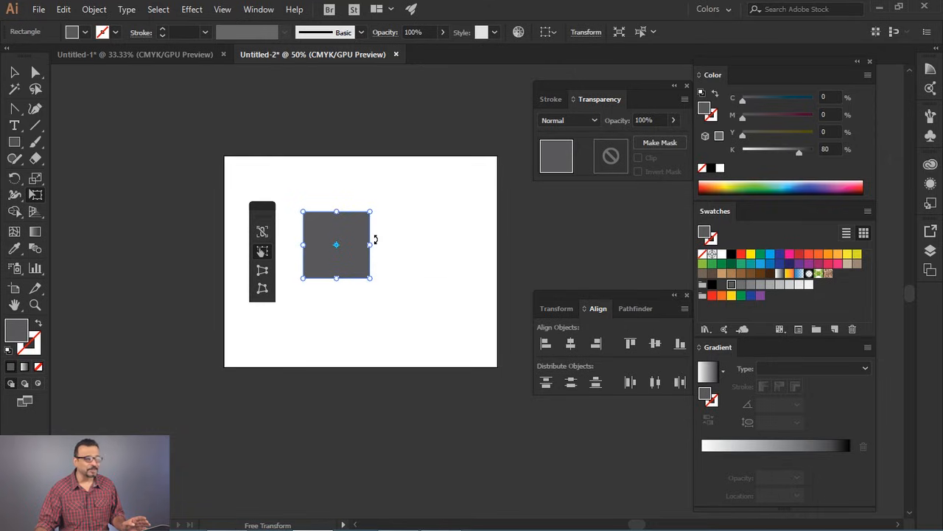
- Try Perspective Distort on the square, stretching its right side vertically into a trapezoid, and undo it
click(263, 272)
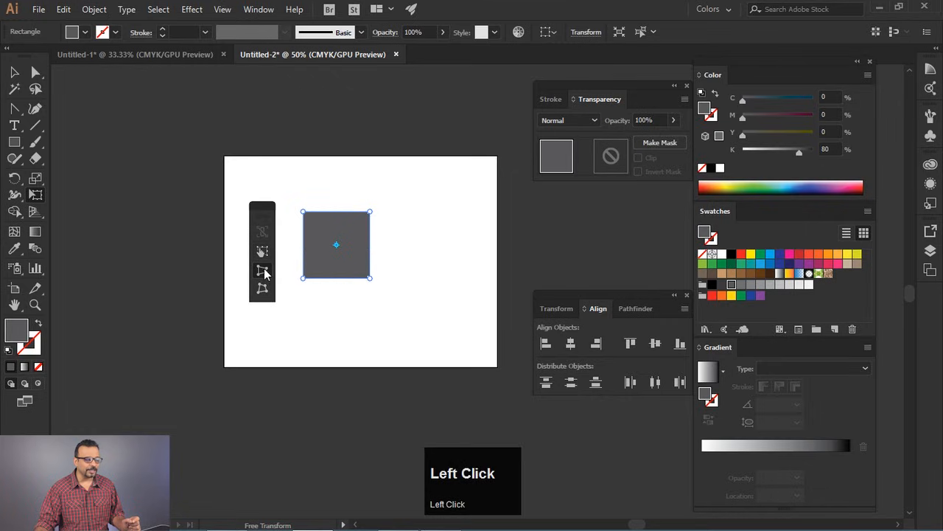
click(371, 279)
drag(370, 280, 360, 319)
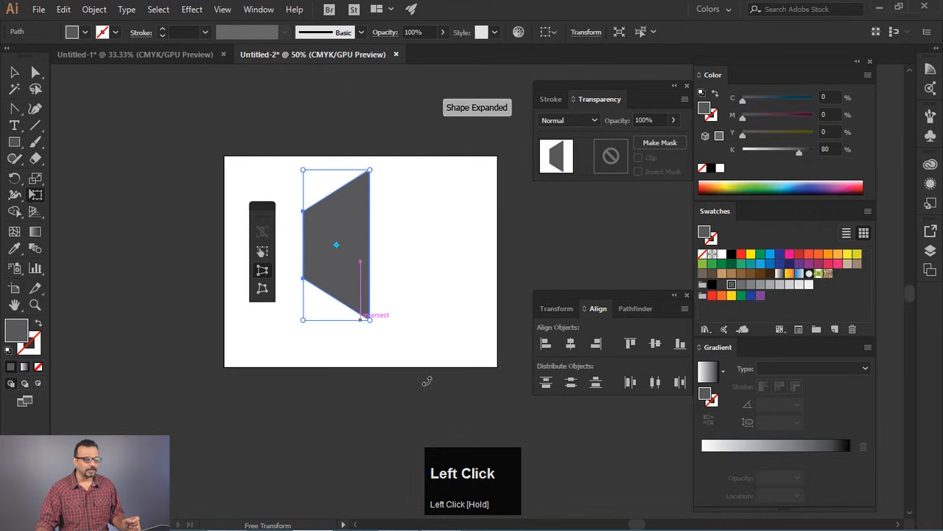
key(ctrl+z)
- Try widening the square's base into a symmetric trapezoid with Perspective Distort, and undo it
drag(371, 280, 434, 287)
key(ctrl+z)
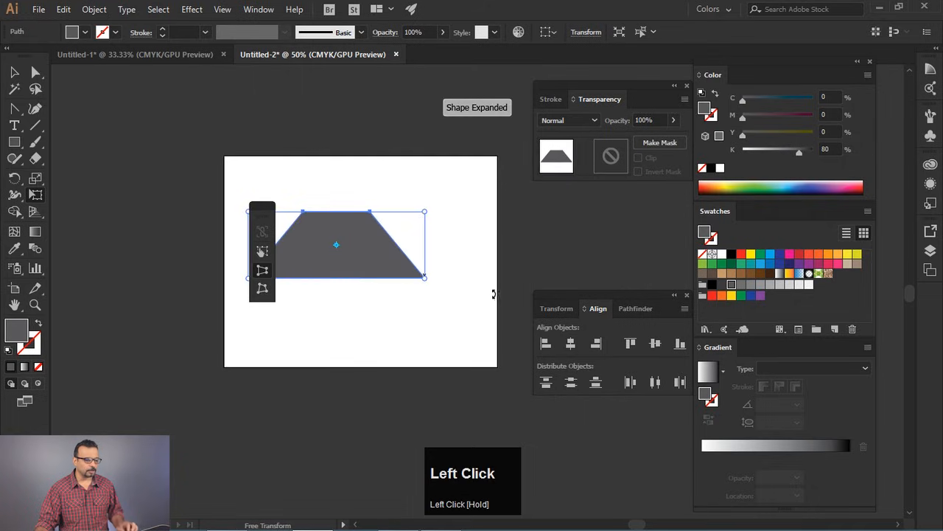
drag(263, 219, 175, 206)
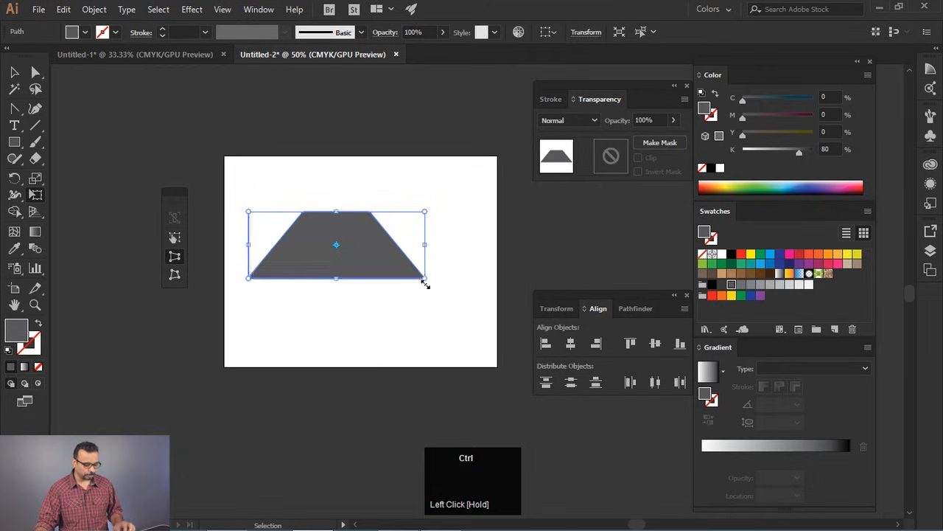
key(ctrl+z)
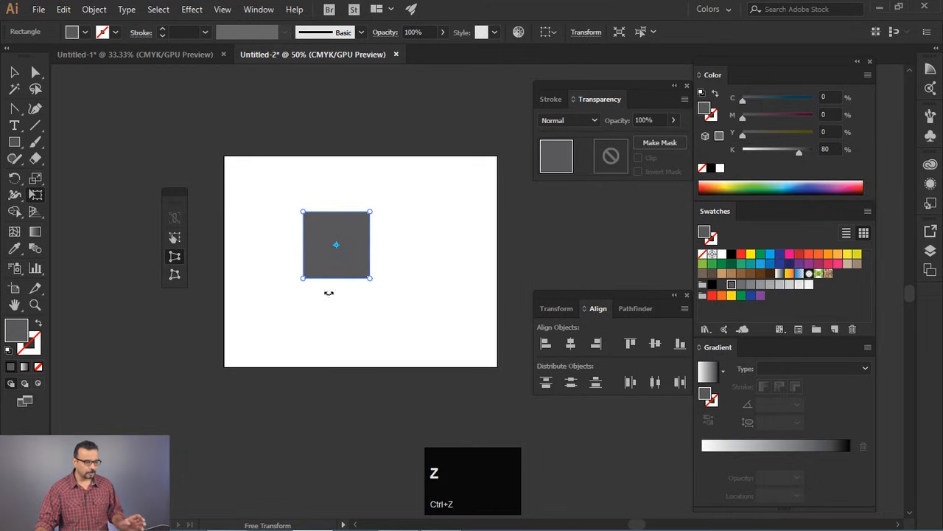
- Pull the square's corners into an irregular quadrilateral with Free Distort, and delete the shape
click(174, 277)
drag(370, 279, 392, 303)
drag(368, 215, 339, 184)
key(ctrl)
key(ctrl+z)
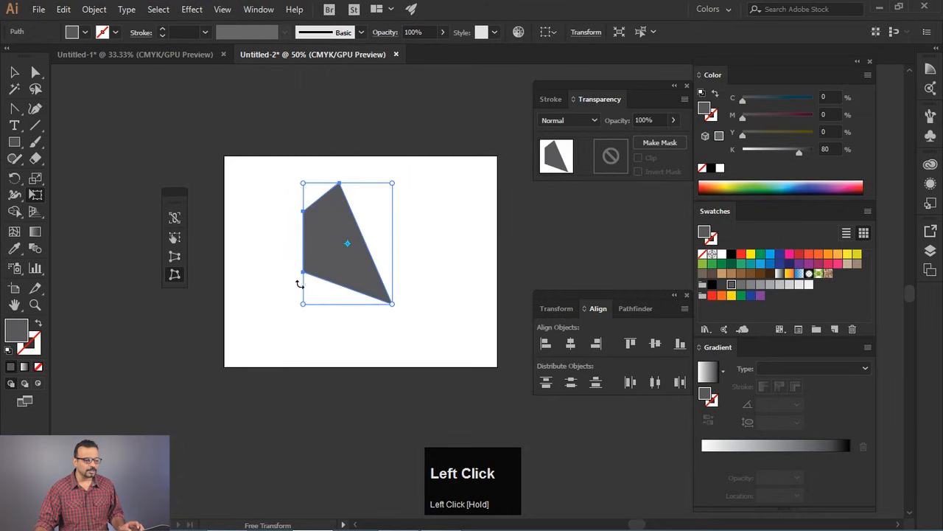
drag(303, 304, 280, 324)
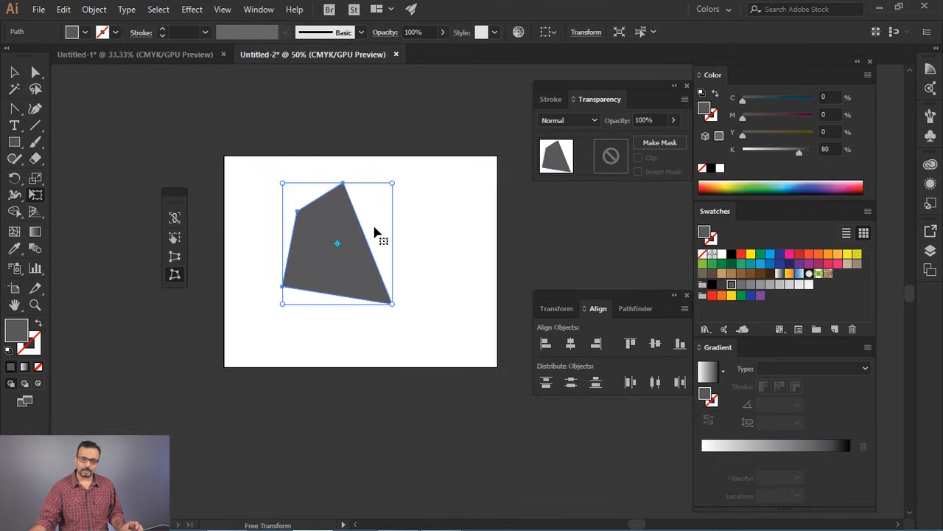
key(Delete)
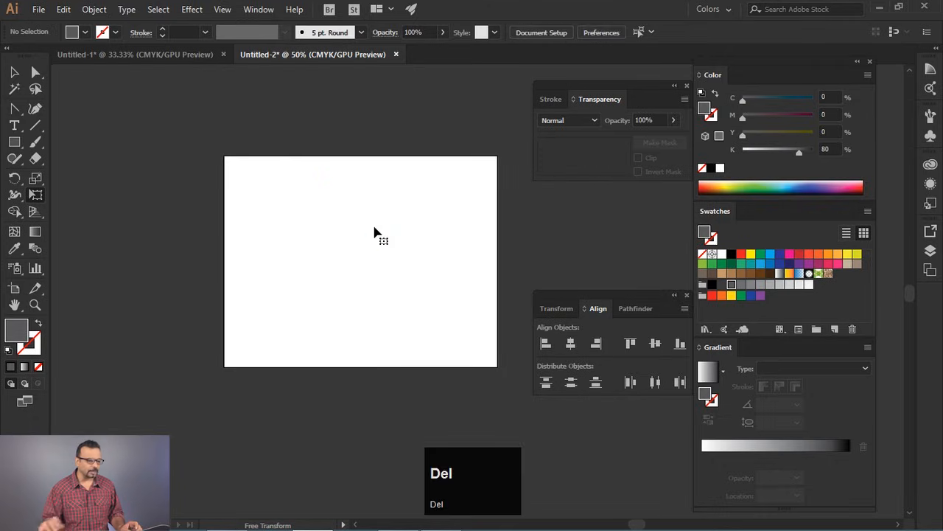
- Draw a small grey square near the artboard's upper-left corner and duplicate it rightwards into a row of six
click(14, 144)
drag(268, 176, 308, 188)
click(12, 73)
click(170, 192)
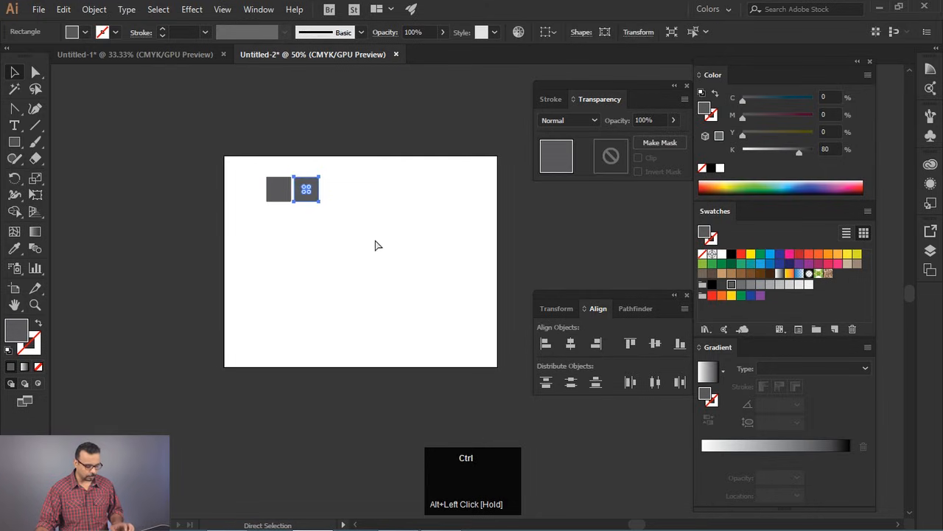
key(ctrl+d)
key(ctrl+d)
key(ctrl+d)
key(ctrl+d)
- Duplicate the row of squares downwards into five rows and move the whole grid to the artboard's centre
drag(231, 167, 453, 223)
alt+shift+drag(388, 193, 390, 217)
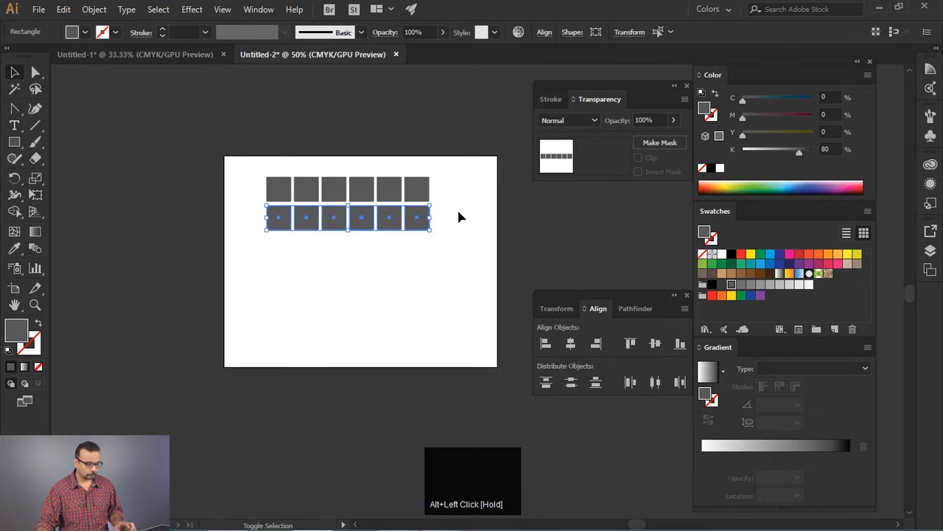
key(ctrl+d)
key(ctrl+d)
key(ctrl+d)
click(493, 236)
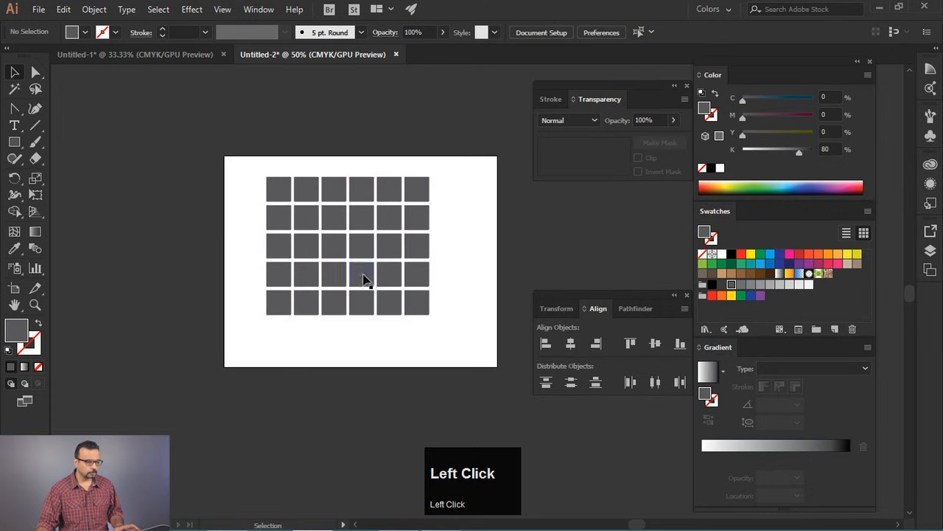
drag(252, 171, 499, 354)
drag(365, 235, 380, 262)
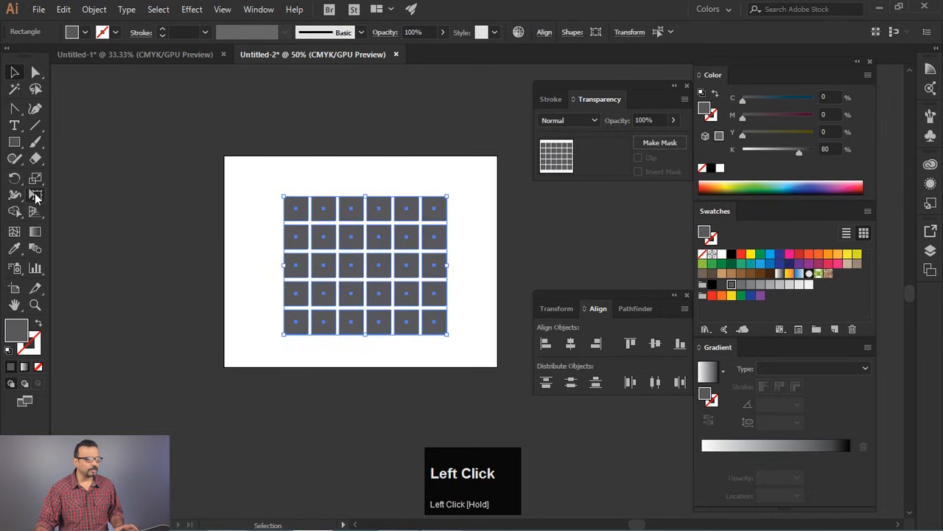
- Try Perspective Distort on the grid, stretching its right edge vertically into a receding wall, and undo it
click(35, 194)
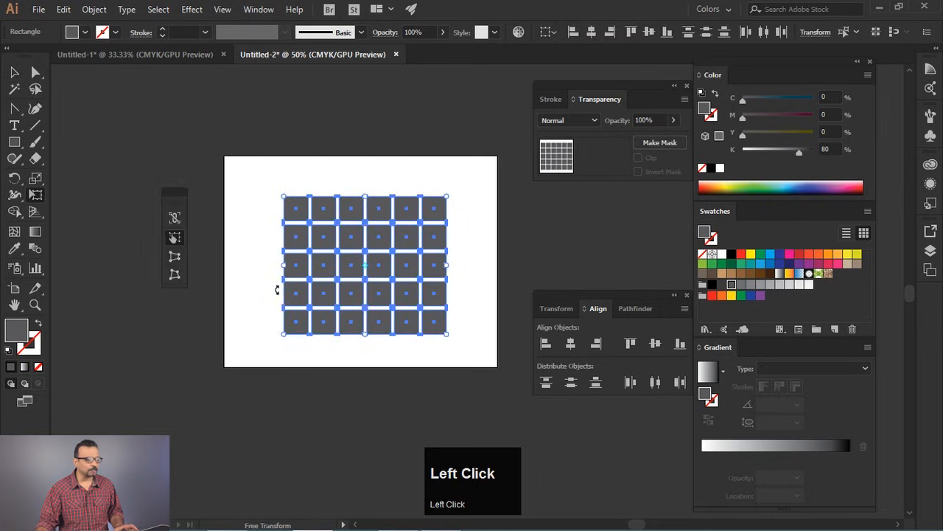
click(174, 258)
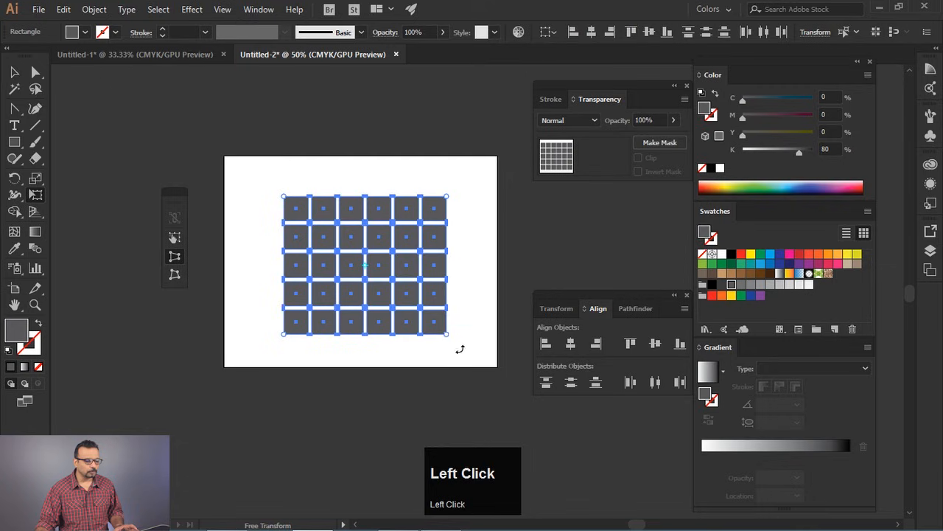
drag(446, 335, 447, 419)
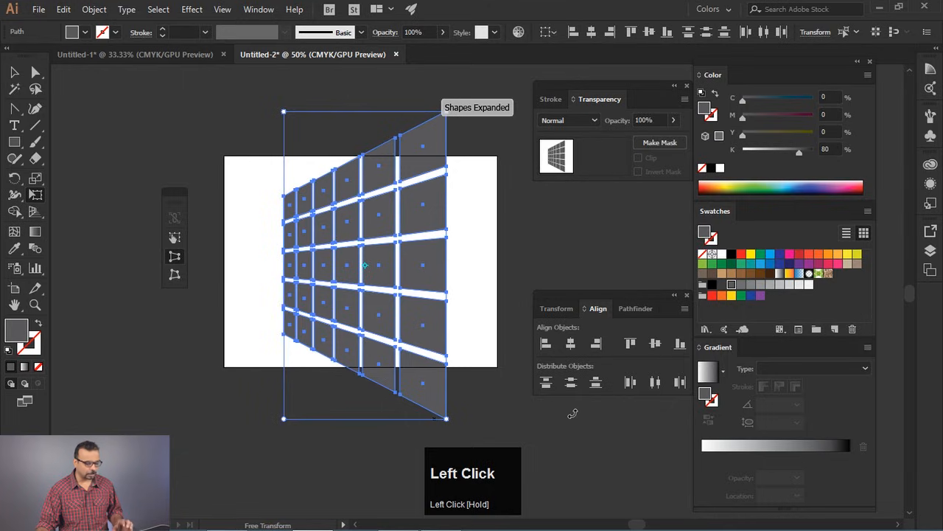
key(ctrl+z)
- Try widening the grid's base into a receding floor set on the artboard's lower edge, and undo back to the flat grid
drag(447, 338, 834, 288)
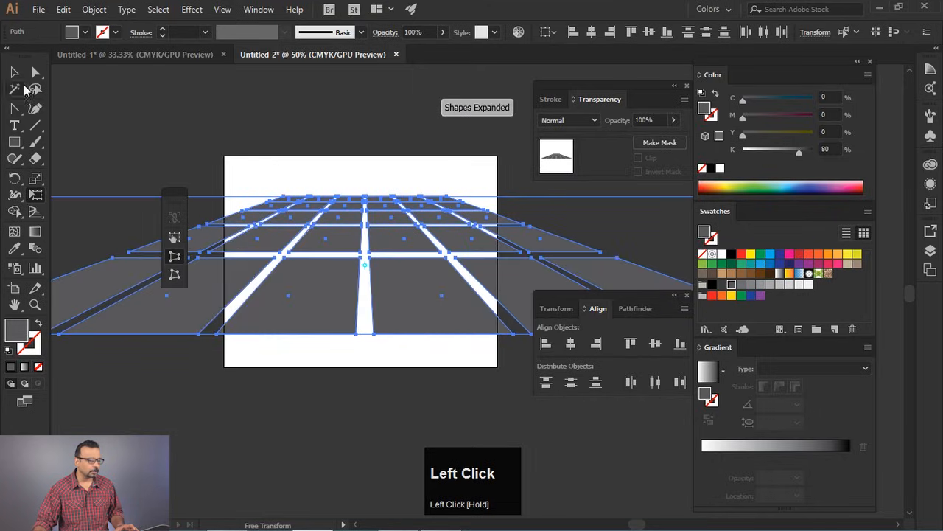
click(14, 71)
drag(379, 235, 376, 272)
click(371, 170)
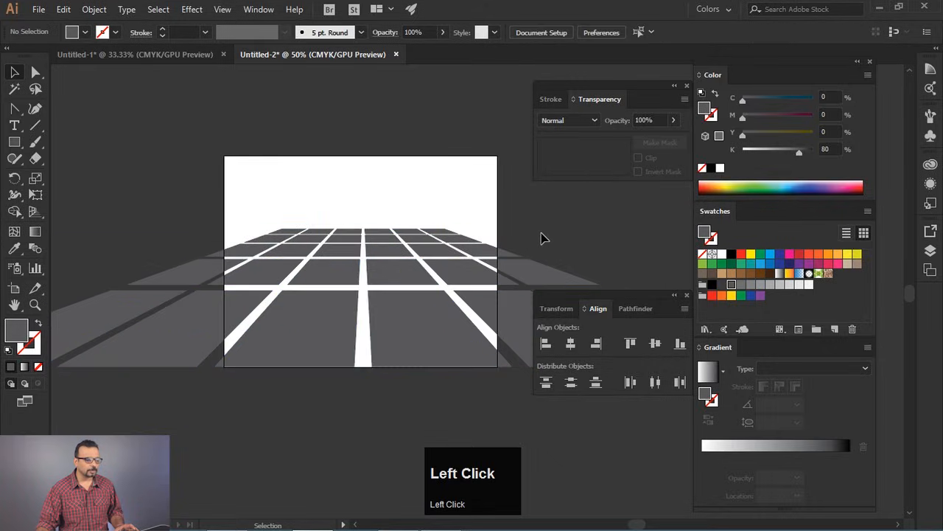
key(ctrl+z)
key(ctrl+z)
key(ctrl+z)
key(ctrl+z)
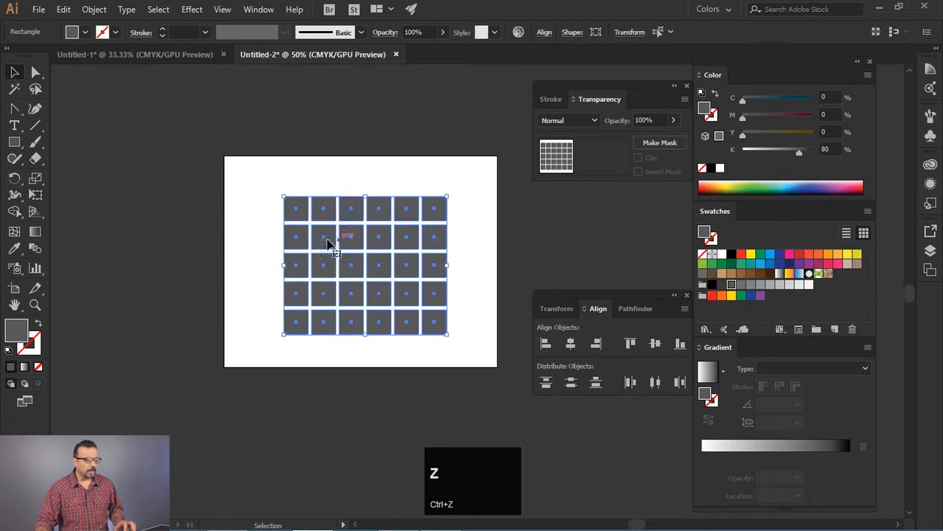
- Pull the grid's four corners with Free Distort into an angled floor receding towards the upper middle, and clear the selection
click(35, 194)
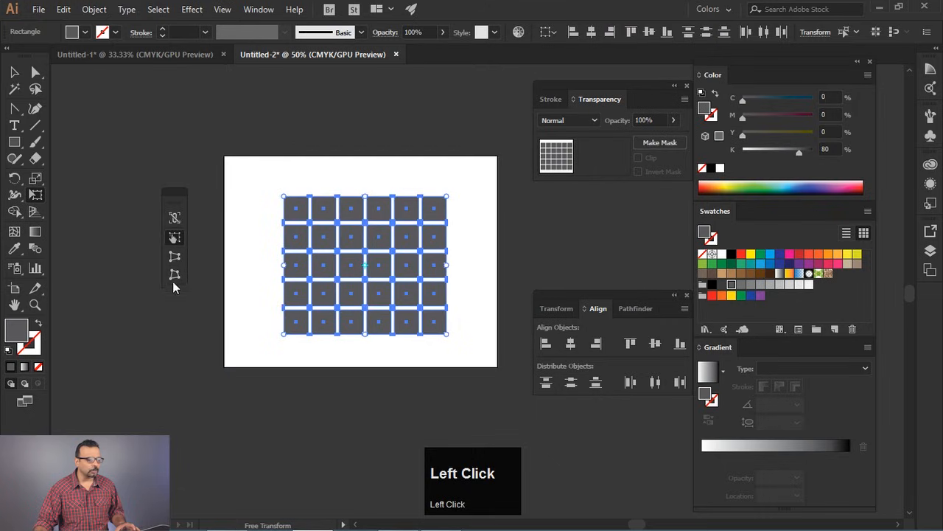
click(173, 277)
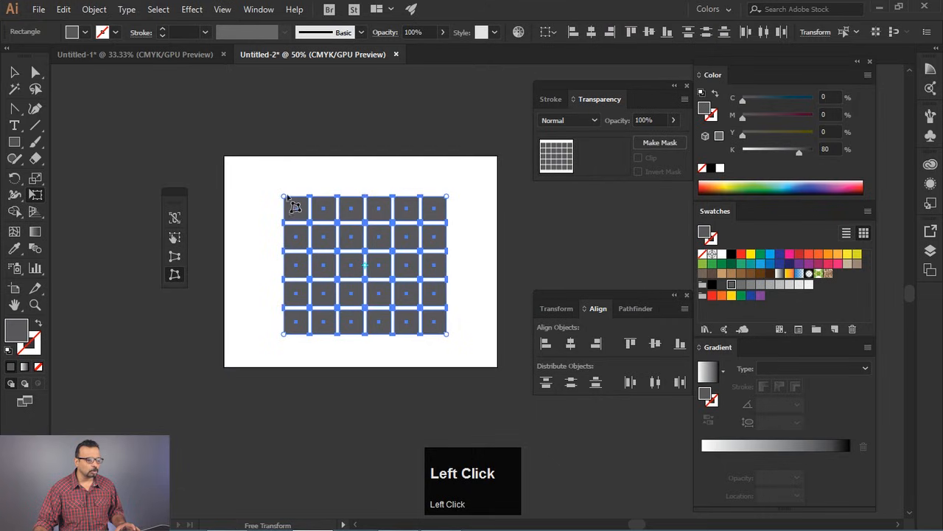
drag(284, 197, 322, 237)
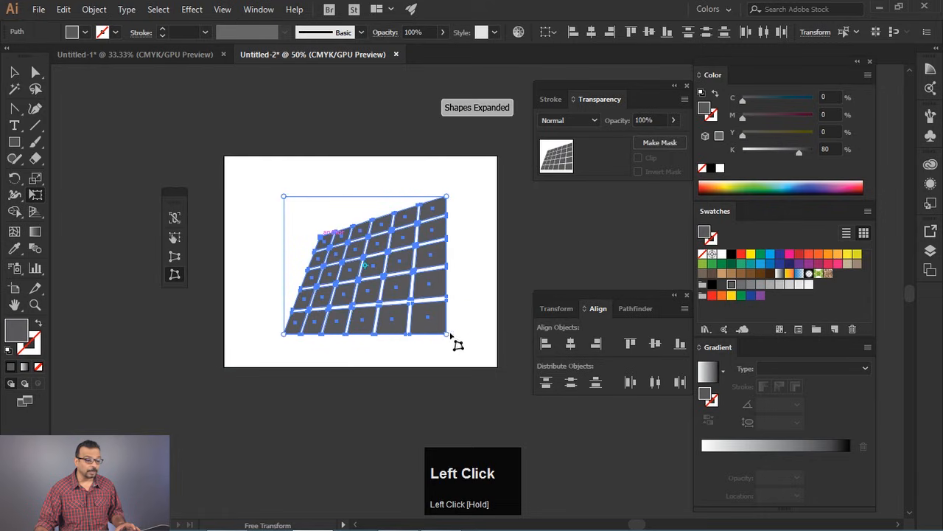
drag(449, 335, 643, 272)
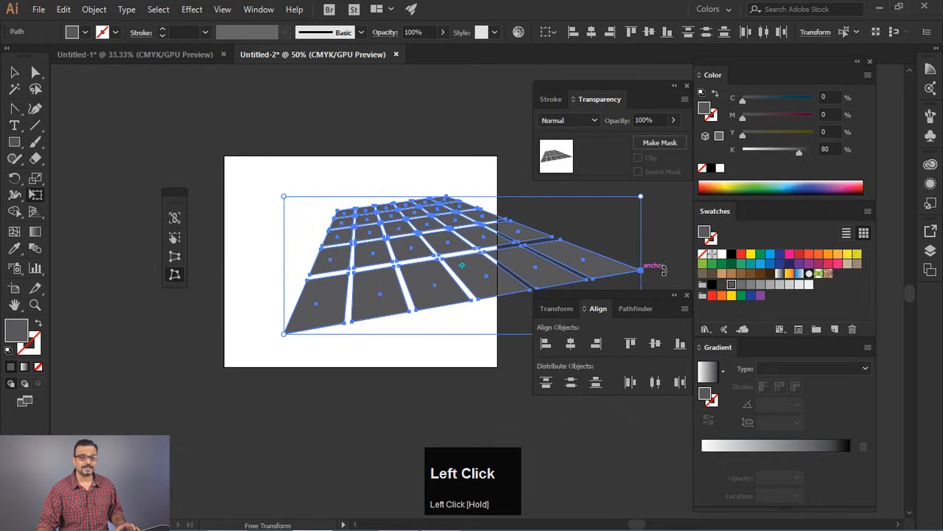
drag(639, 204, 450, 214)
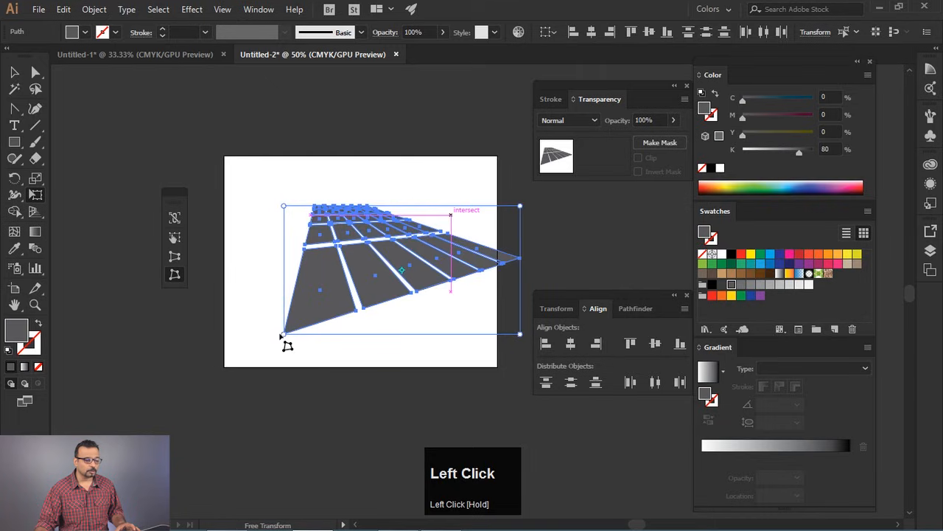
drag(284, 336, 180, 388)
key(v)
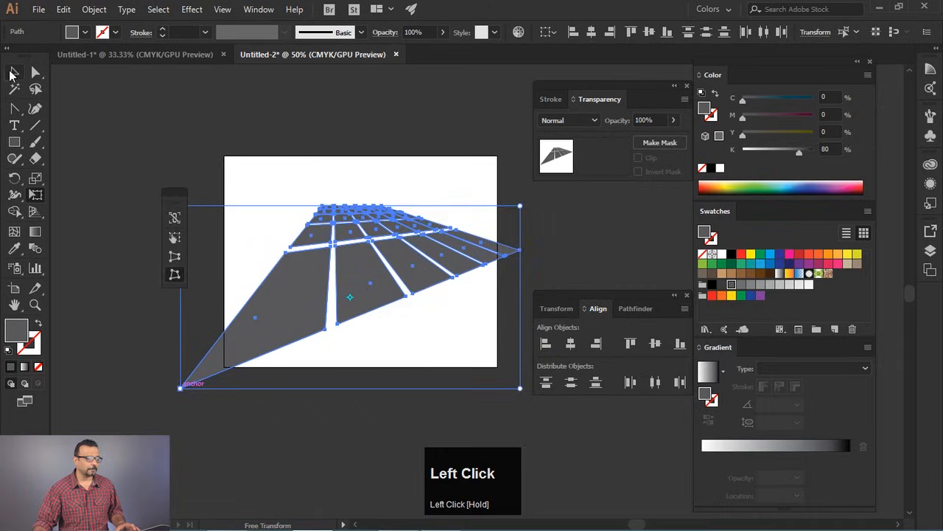
click(312, 153)
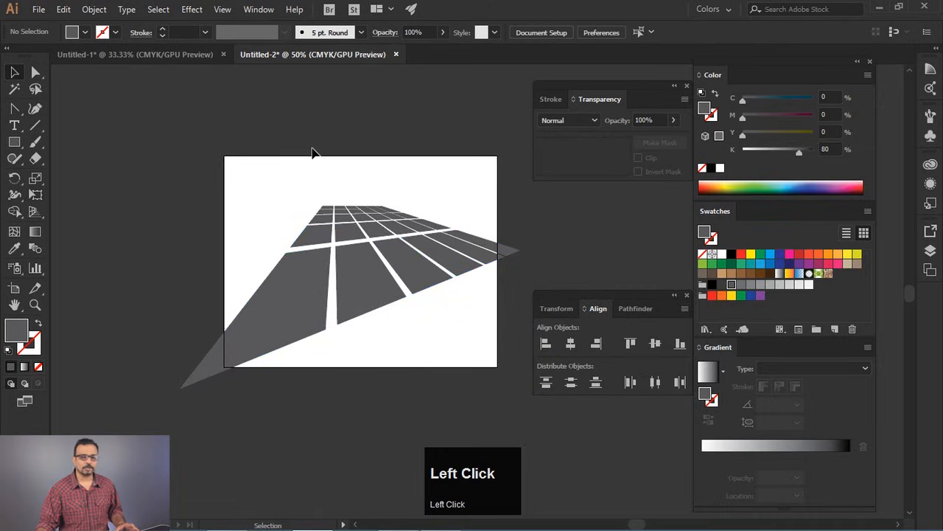